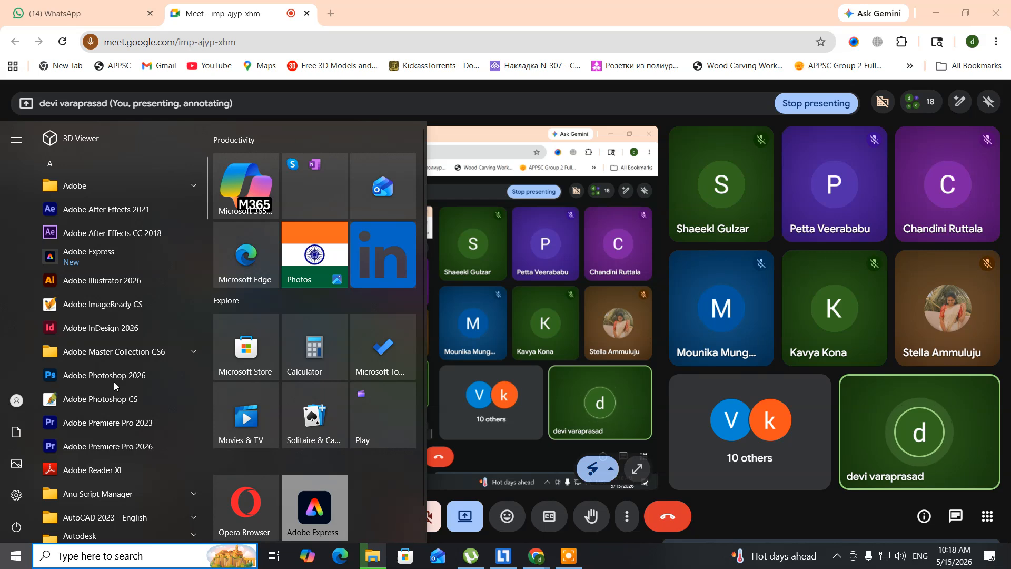
Launch Adobe Photoshop 2026 and start a new document from the Default Photoshop Size preset, named "indiaflage"
left_click(114, 381)
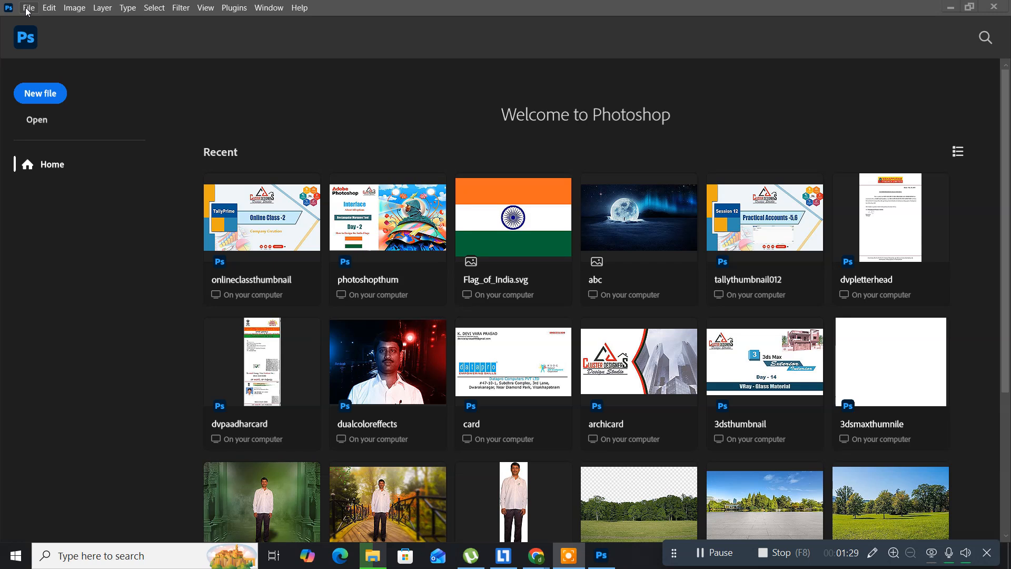
left_click(28, 11)
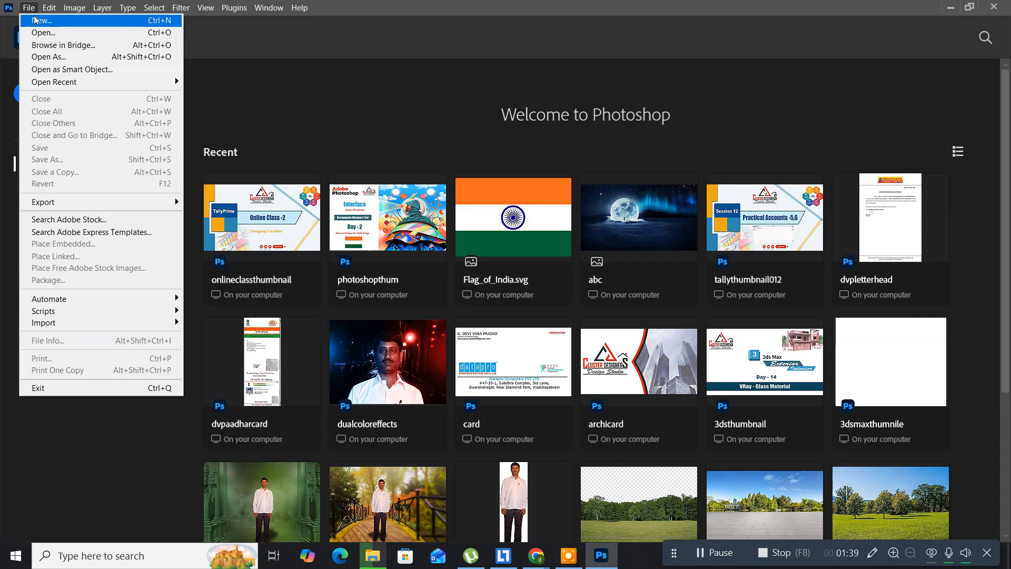
left_click(29, 13)
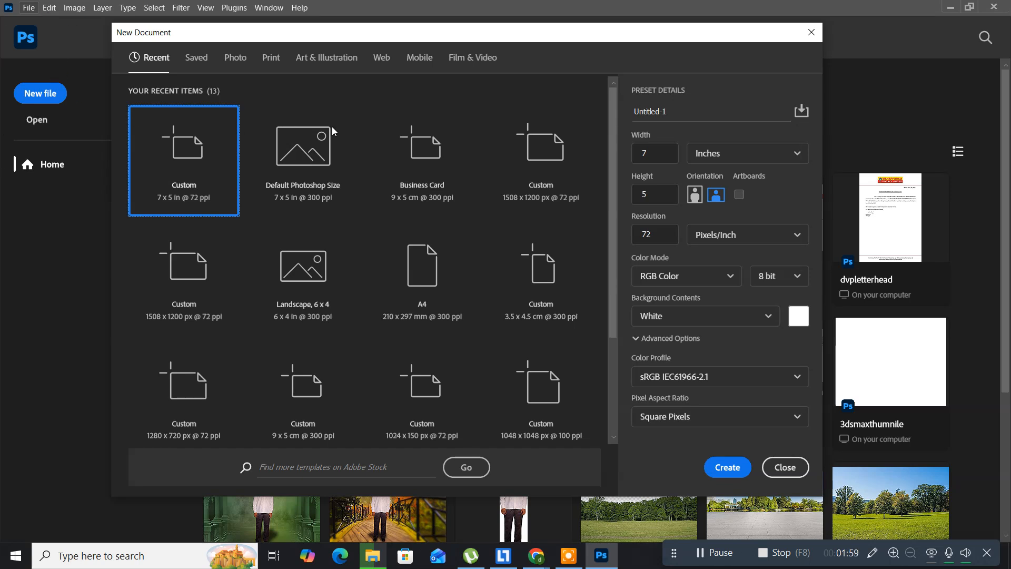
left_click(309, 160)
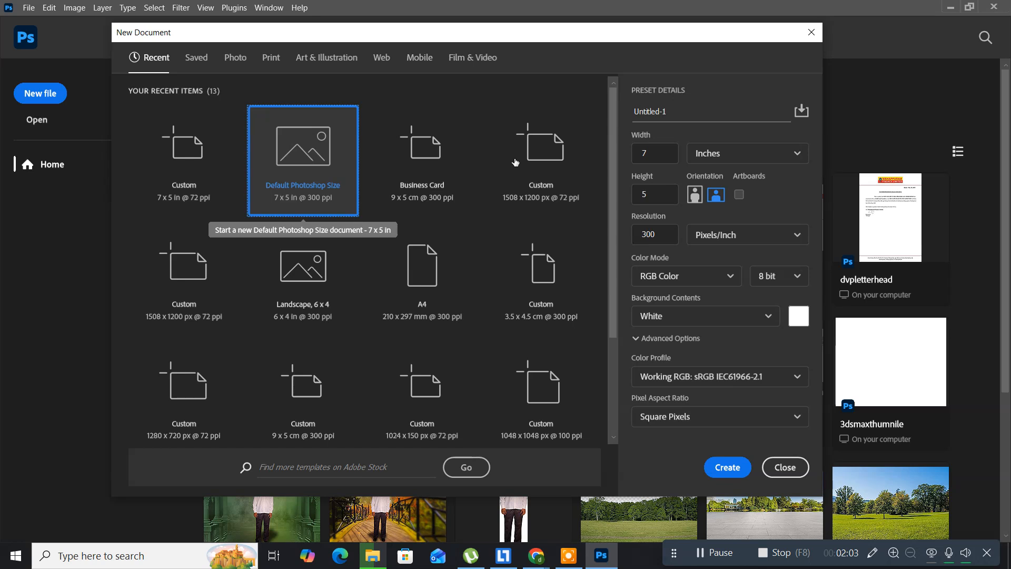
left_click(675, 115)
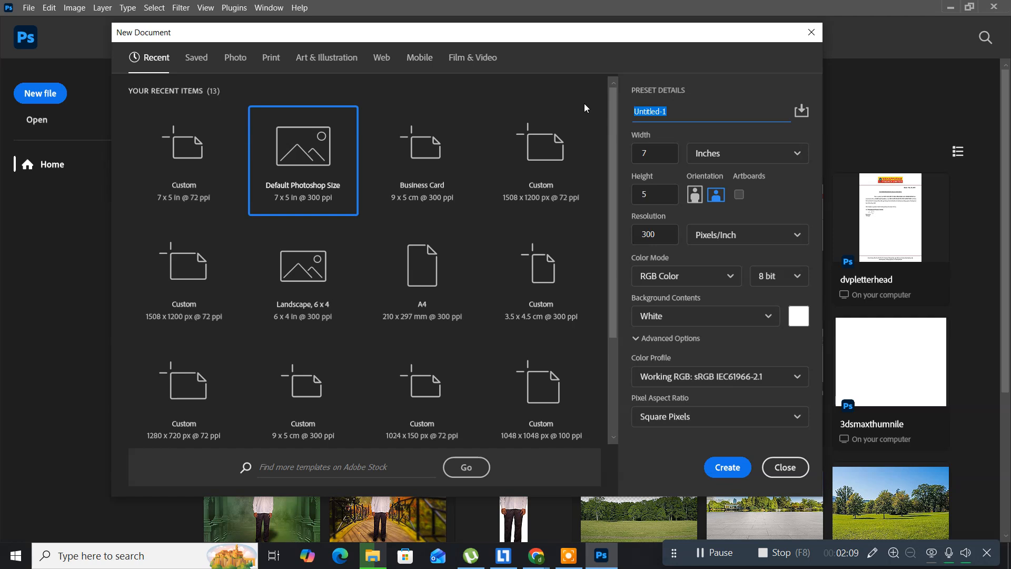
key("BackSpace")
type("indiaflage")
Set the new document's resolution to 72 pixels/inch with RGB Color mode and create it
double_click(669, 236)
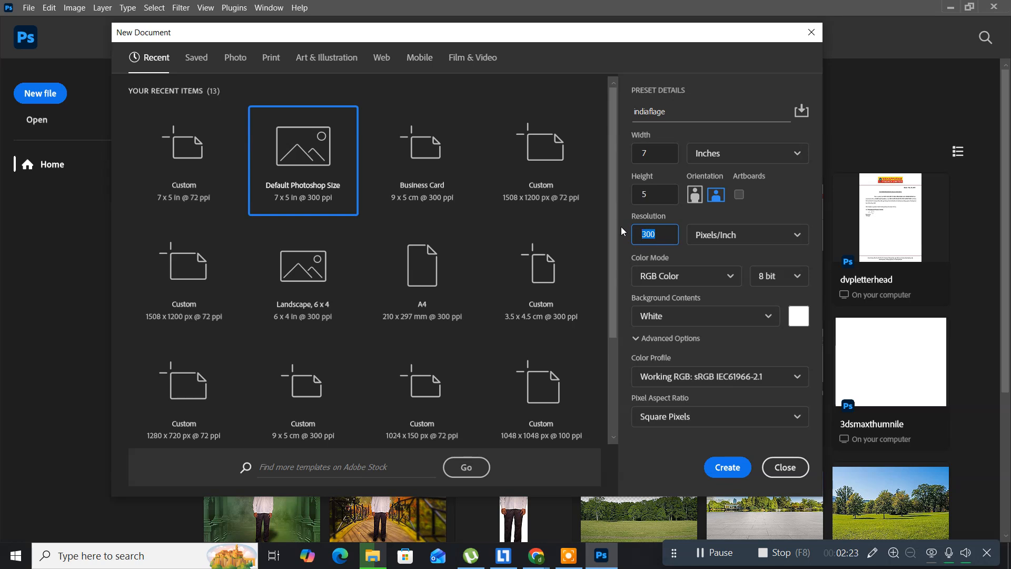
type("72")
left_click(666, 280)
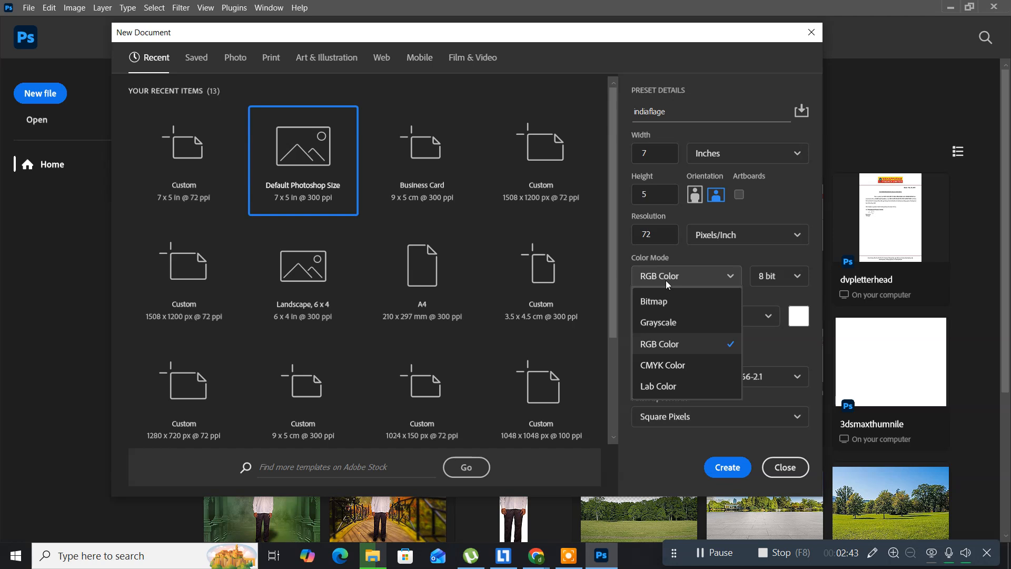
left_click(665, 345)
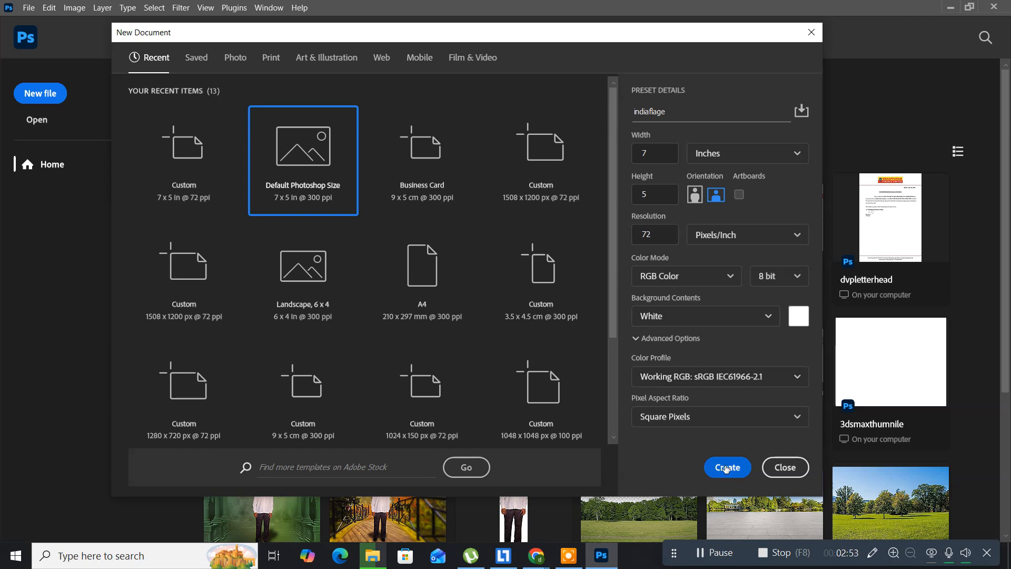
left_click(723, 468)
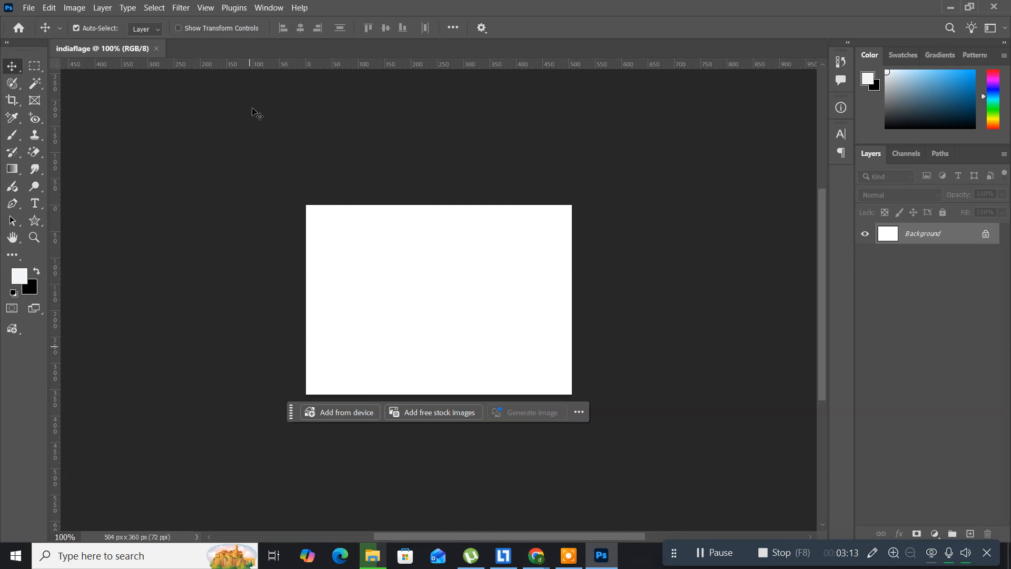
Fit the canvas on screen and draw a rectangular marquee selection about 400 by 85 px across its upper part
left_click(208, 8)
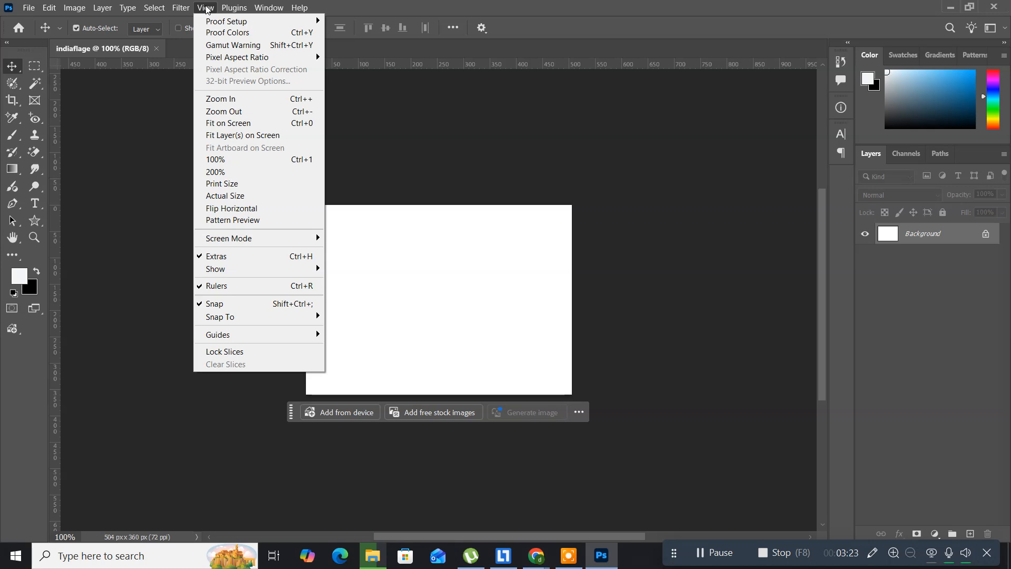
left_click(242, 124)
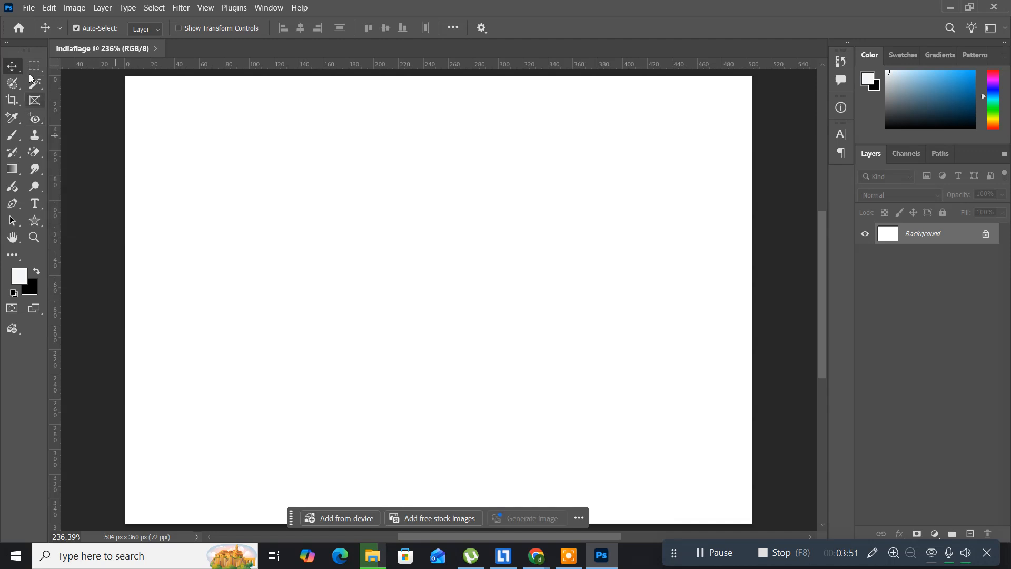
left_click(31, 69)
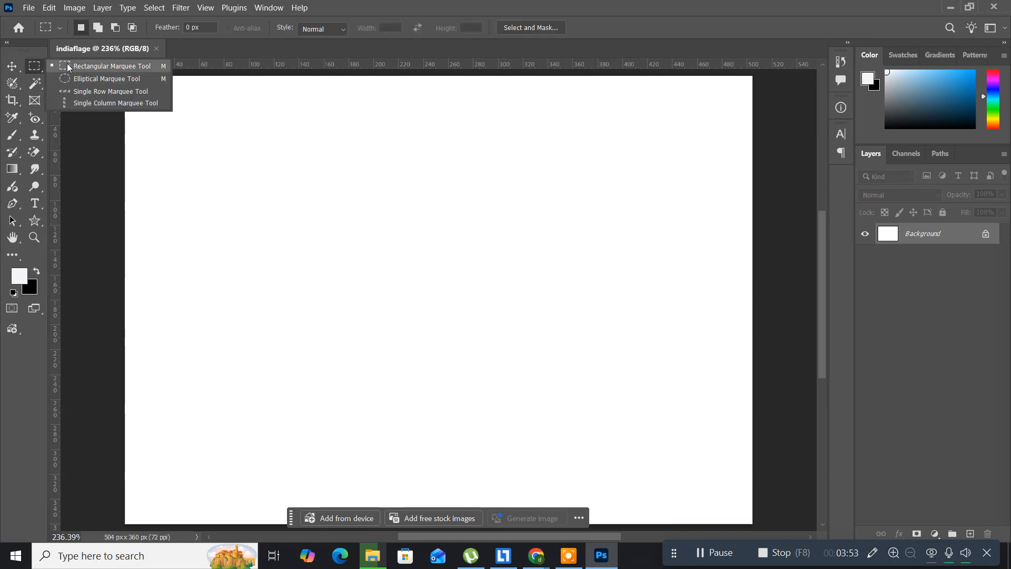
left_click(74, 63)
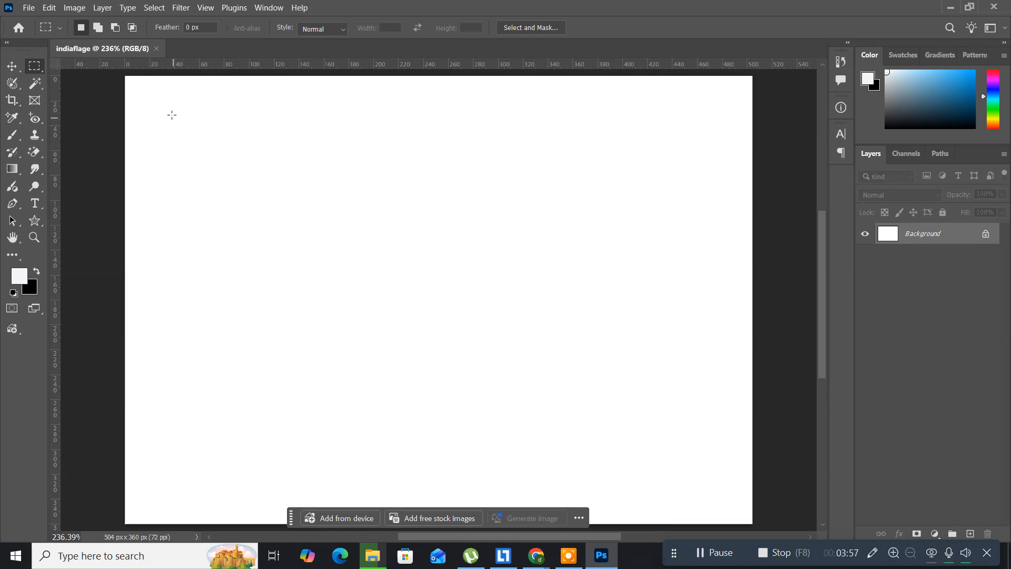
left_click(35, 66)
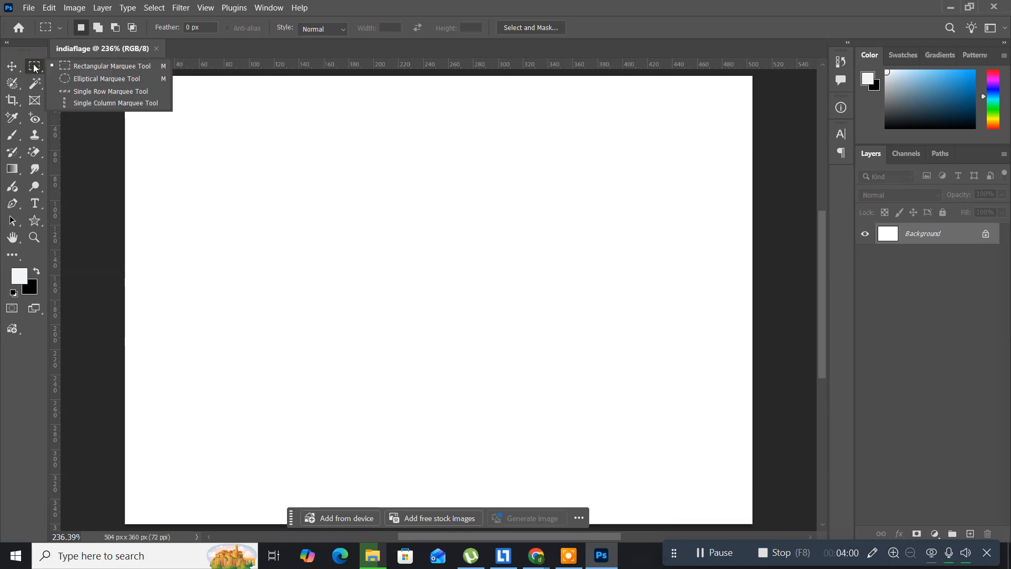
left_click(87, 66)
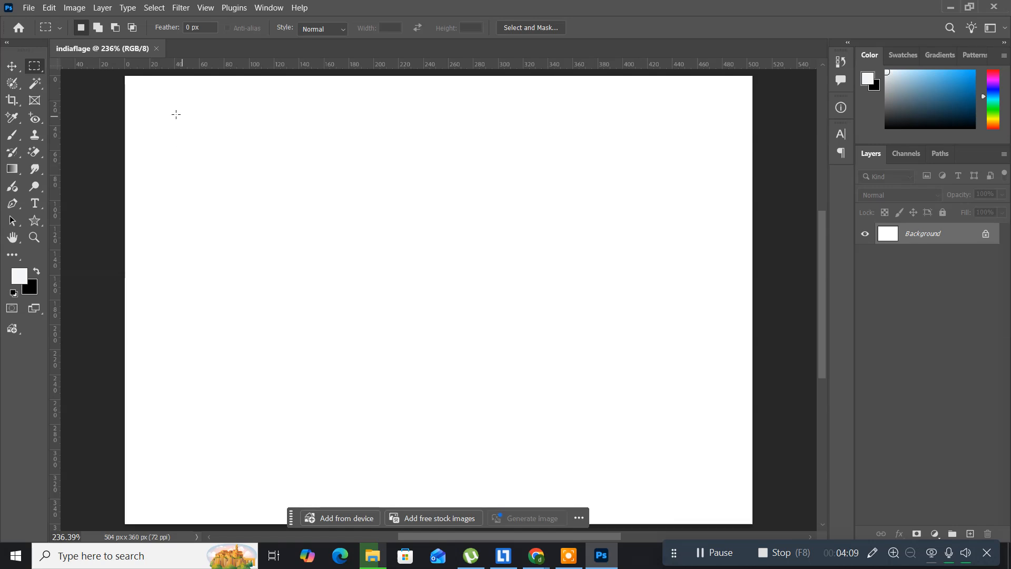
left_click_drag(173, 112, 672, 217)
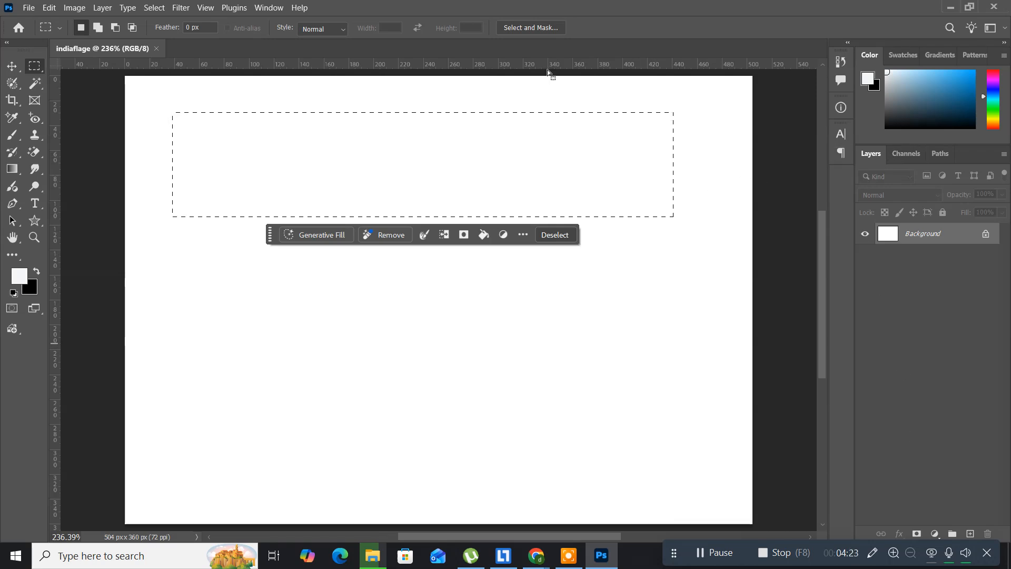
Hide the Layers panel and show it again
left_click(270, 9)
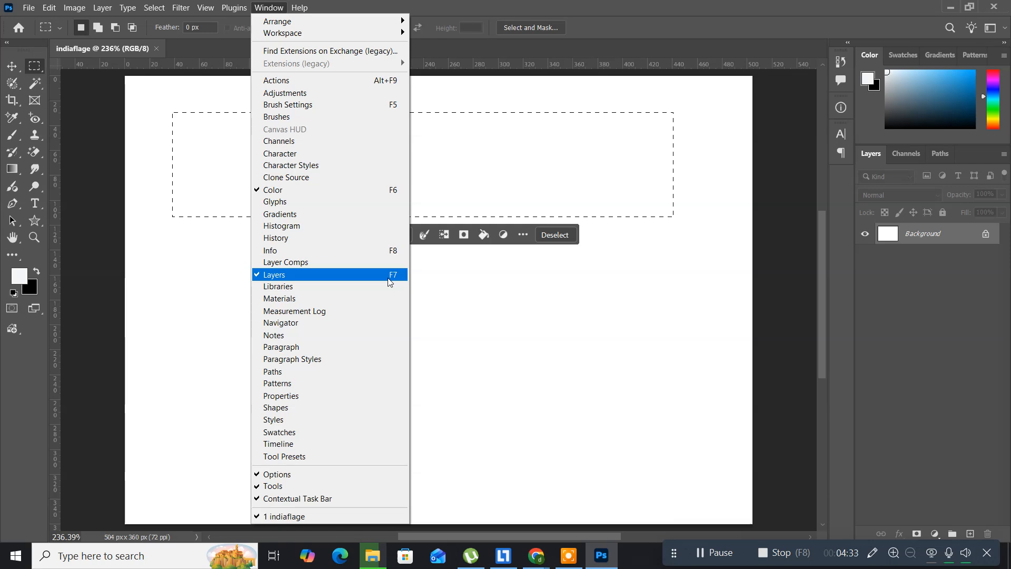
left_click(479, 5)
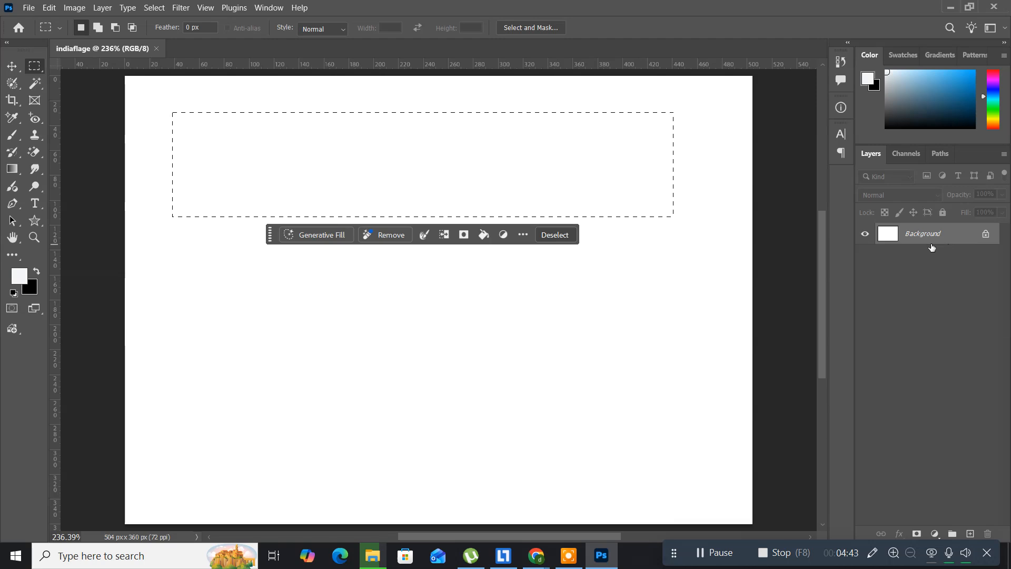
left_click(267, 8)
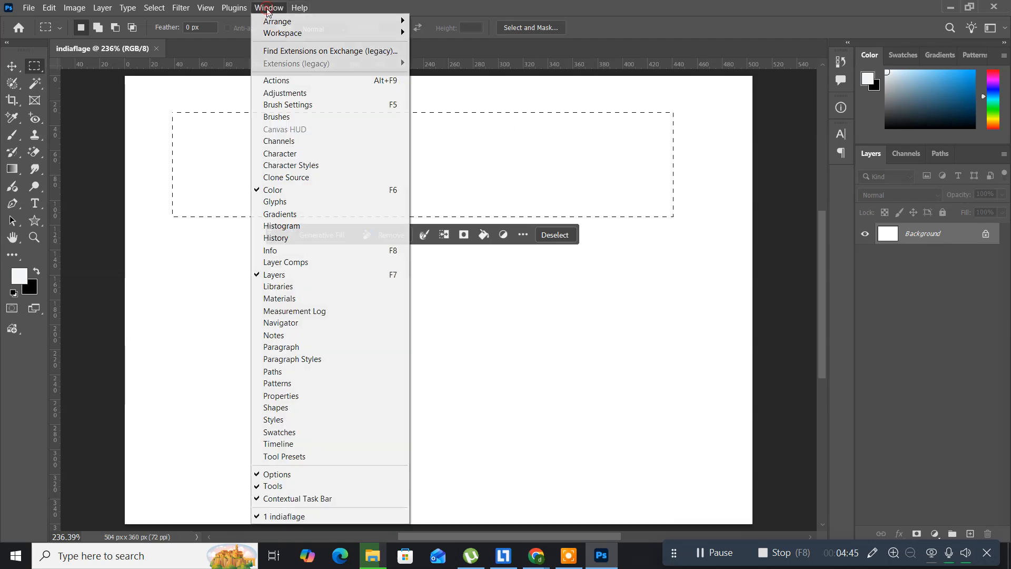
left_click(308, 270)
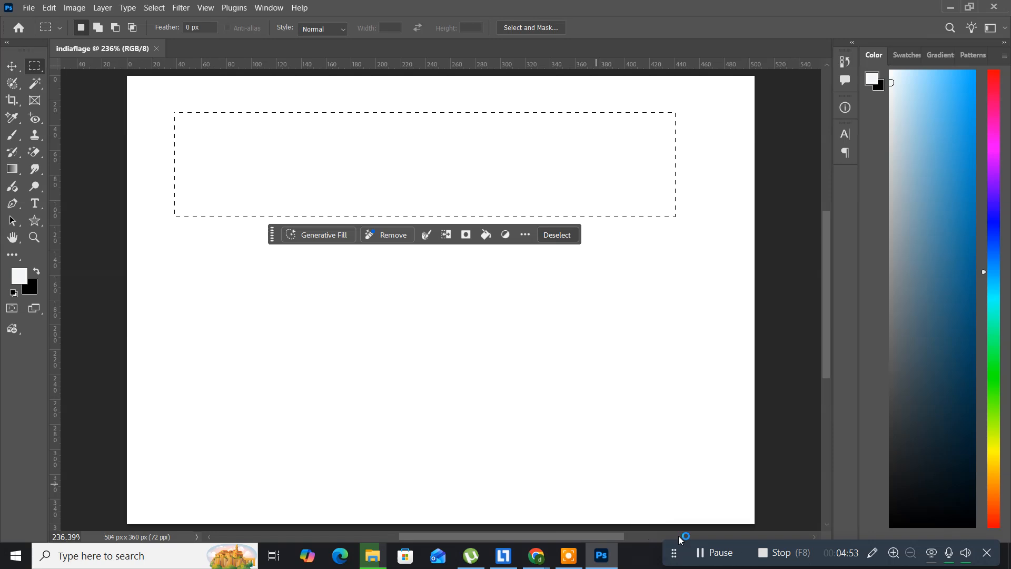
left_click(720, 556)
left_click(409, 345)
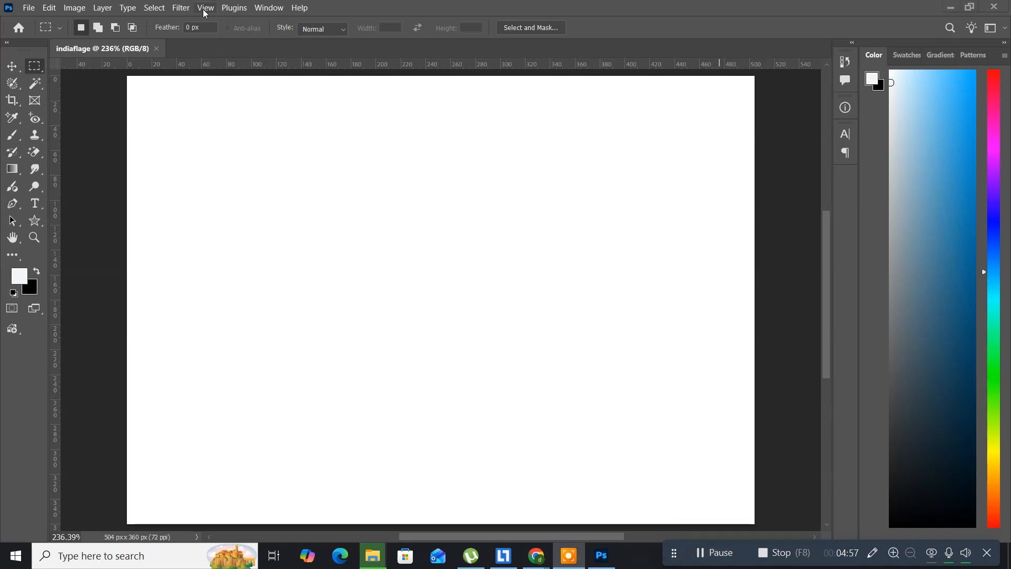
left_click(263, 9)
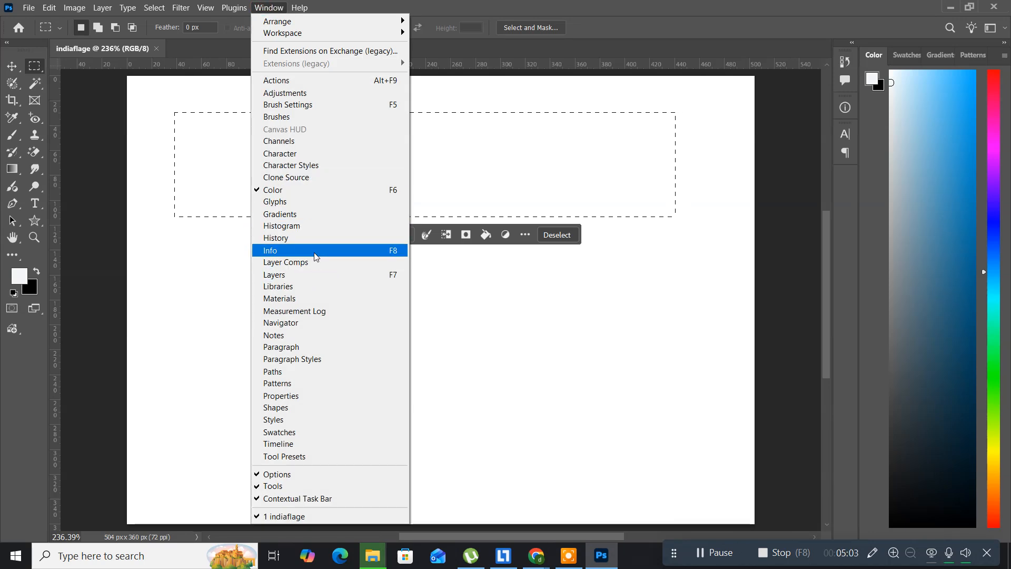
left_click(315, 275)
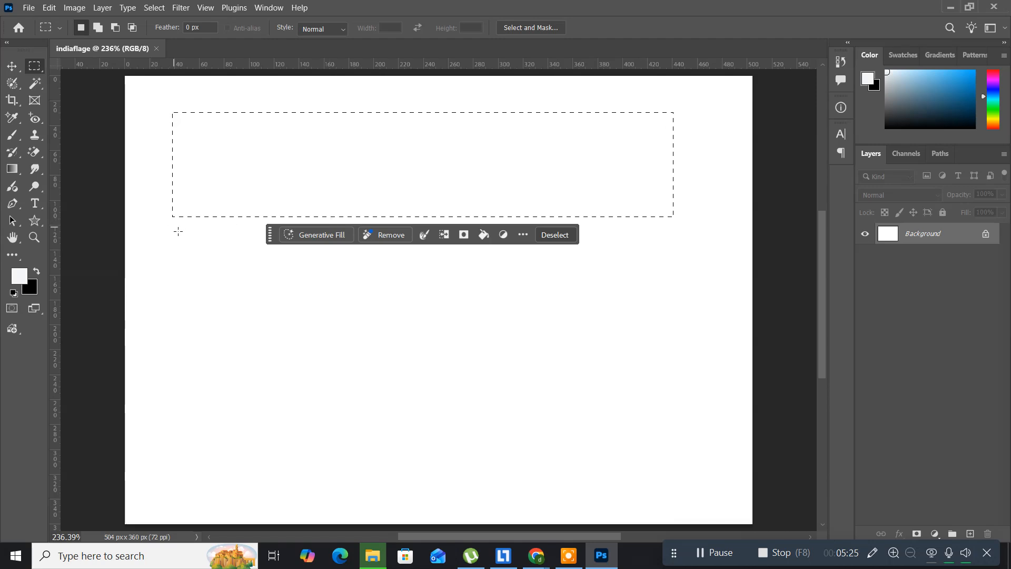
Add a new empty layer above the Background, keeping the rectangular selection active
left_click(109, 12)
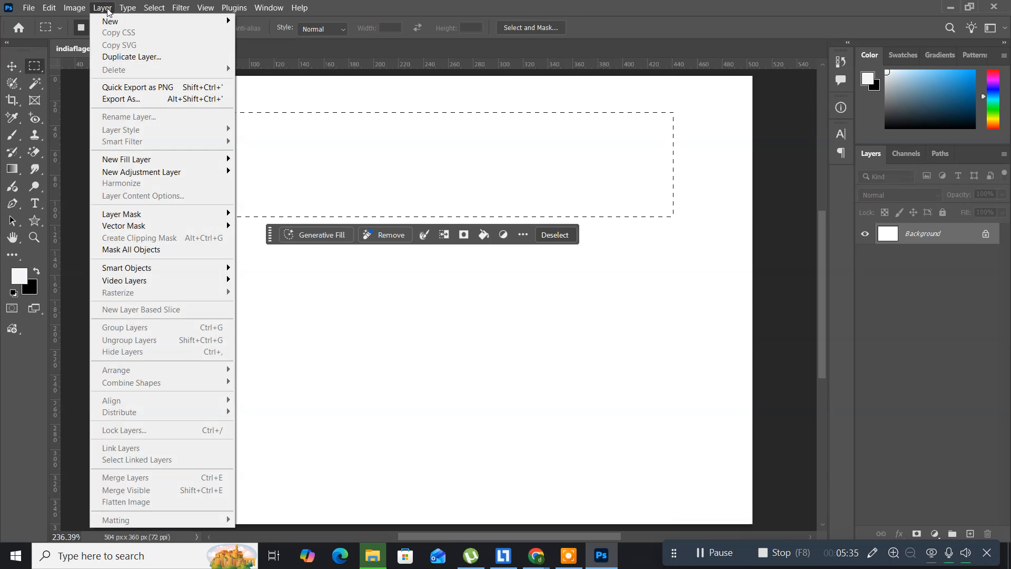
mouse_move(111, 23)
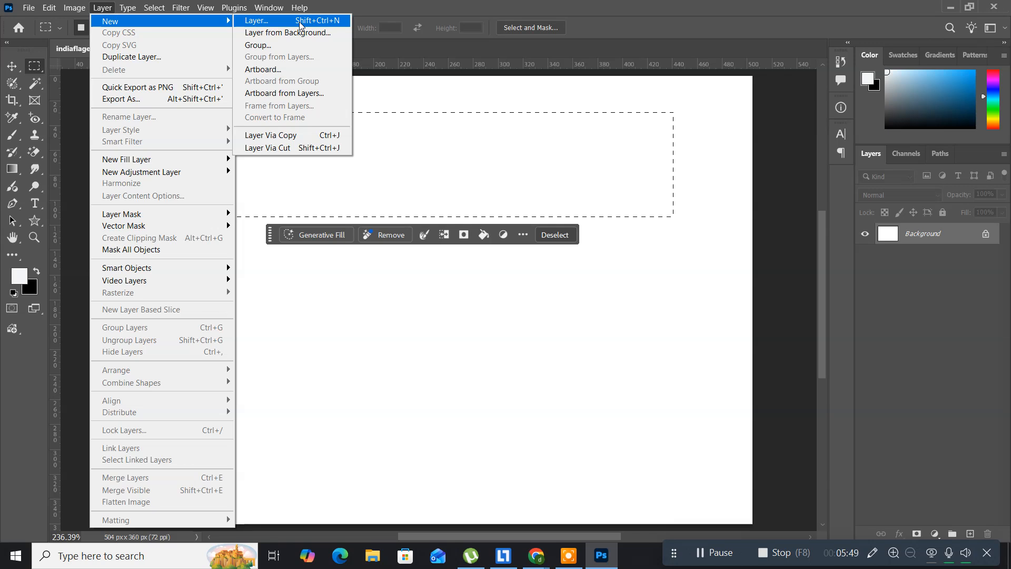
left_click(381, 14)
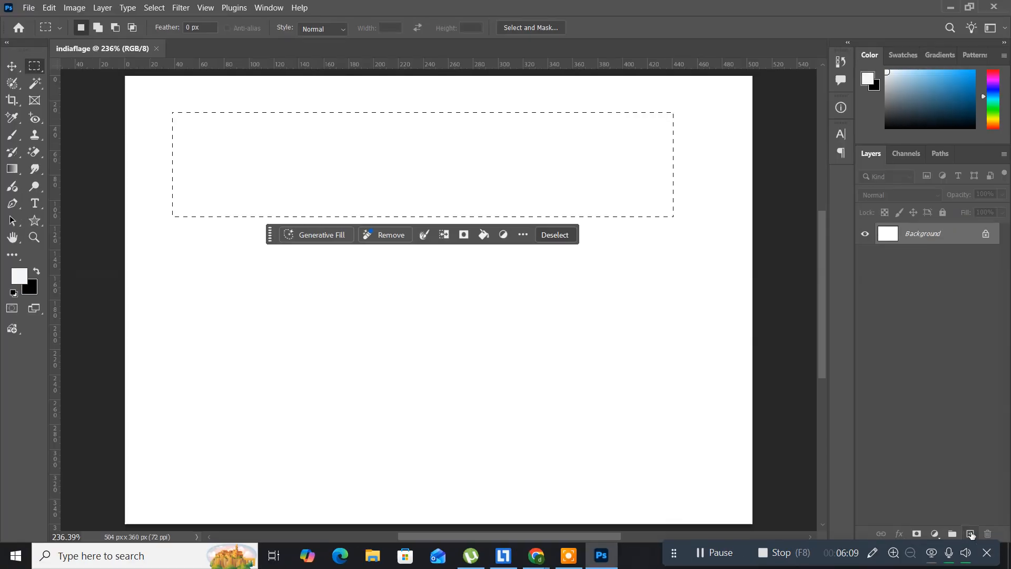
left_click(970, 534)
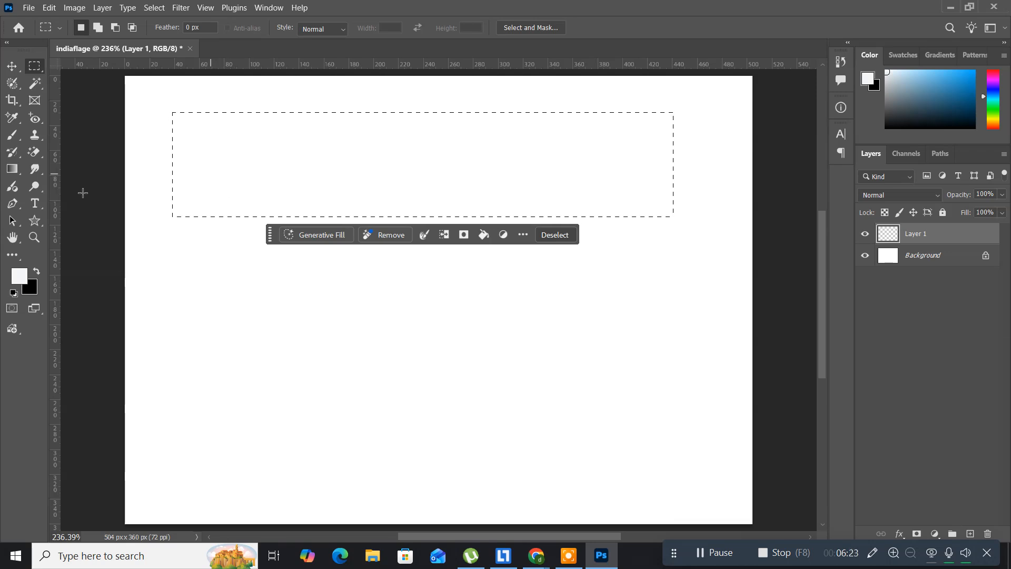
Set the foreground color to orange, hex f85505
left_click(22, 278)
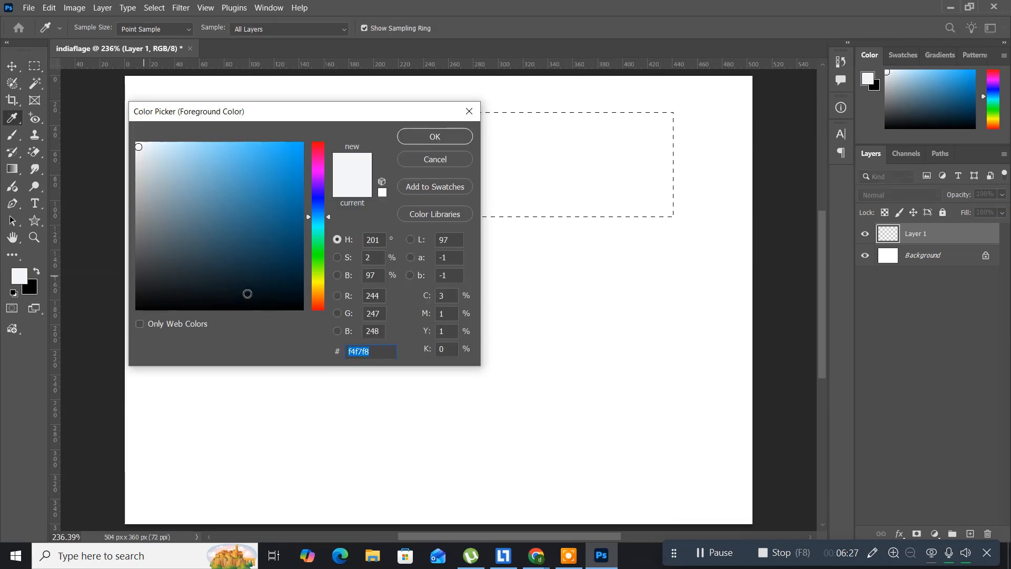
left_click(322, 301)
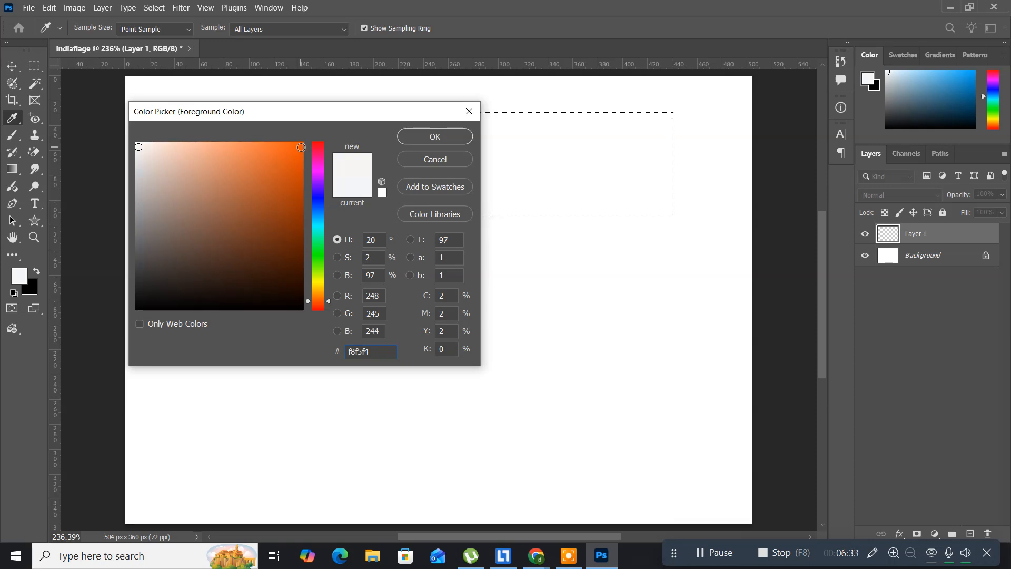
left_click(301, 147)
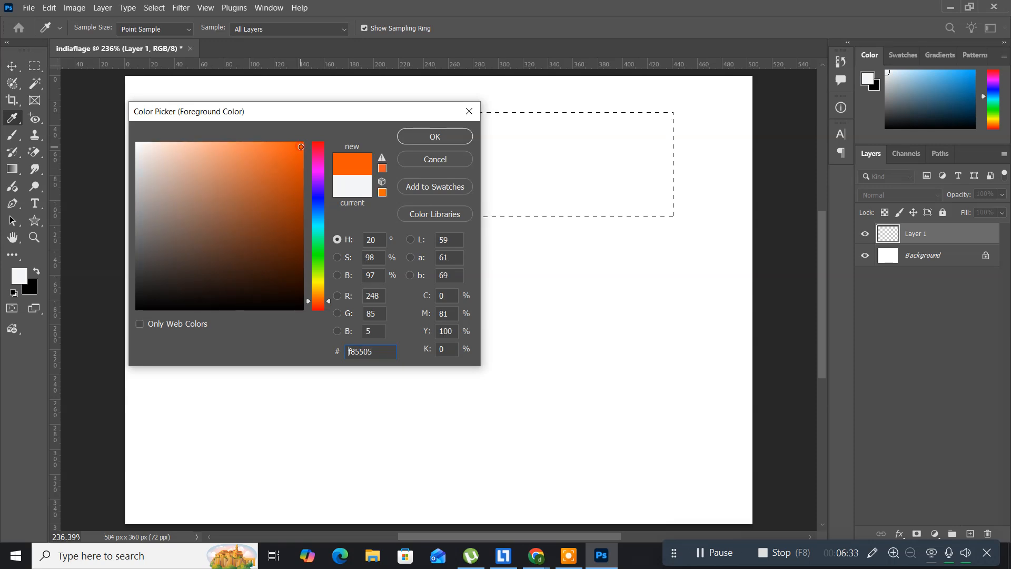
left_click(420, 137)
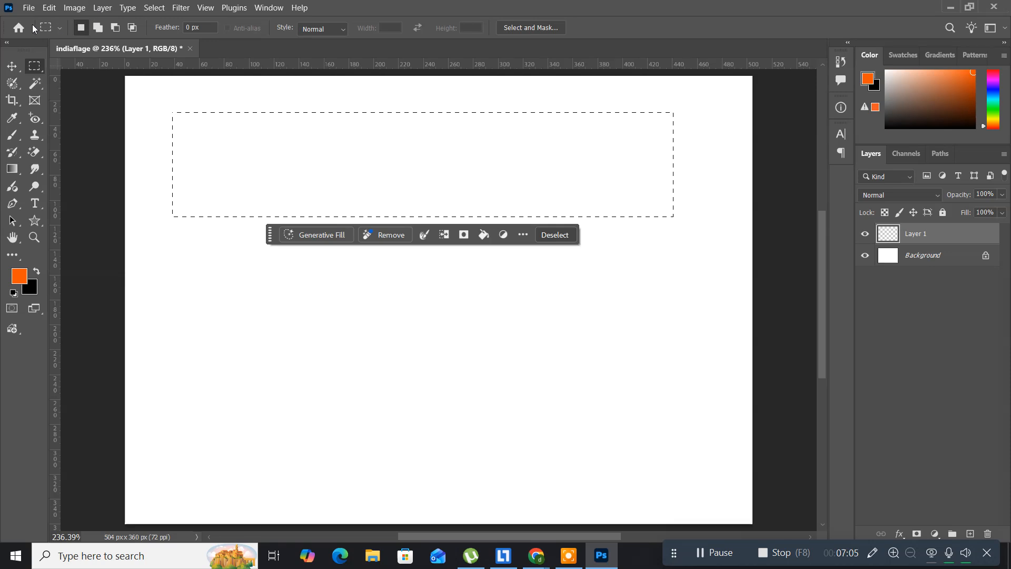
Fill the rectangular selection on the new layer with the foreground color in Normal mode at 100% opacity
left_click(44, 11)
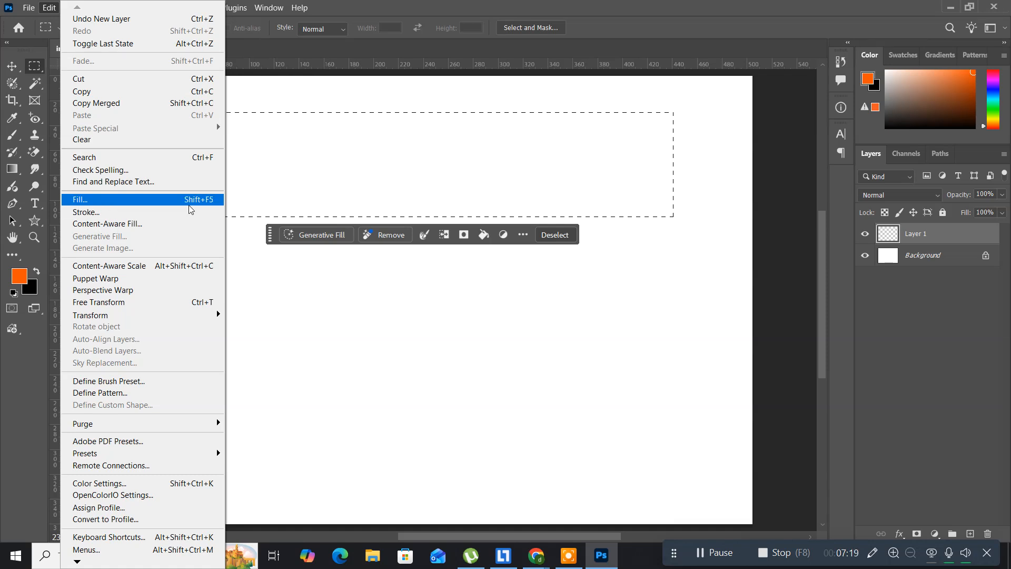
left_click(160, 207)
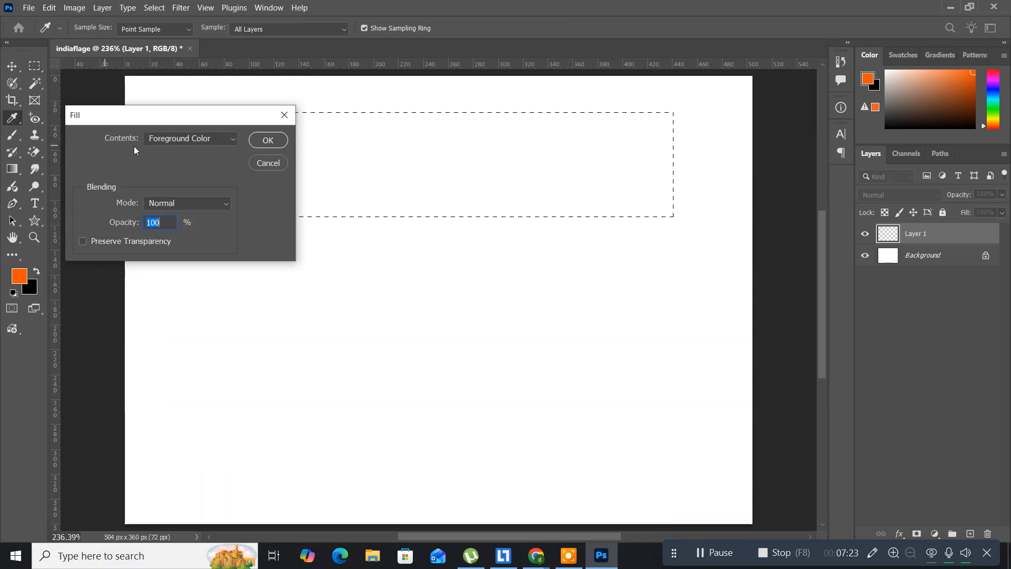
left_click(273, 140)
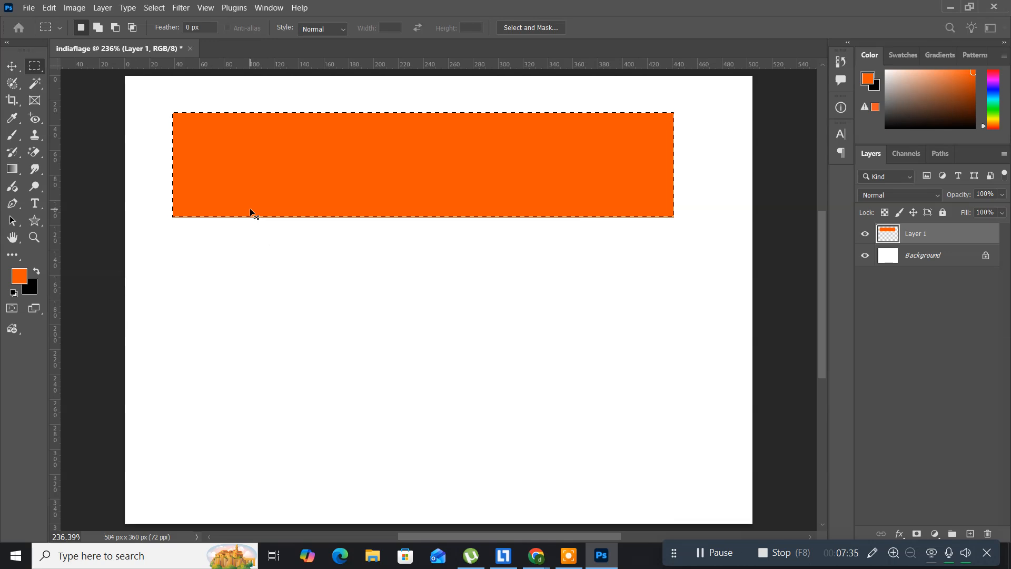
Fill the rectangular selection with light gray, hex efeeed, on a new layer above the orange one
key("ctrl+shift+n")
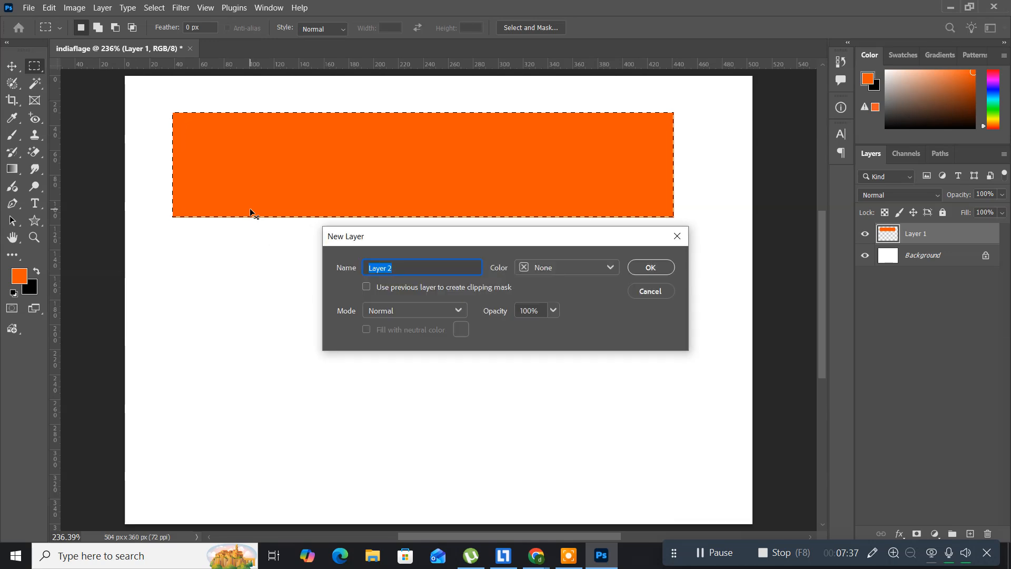
left_click(651, 268)
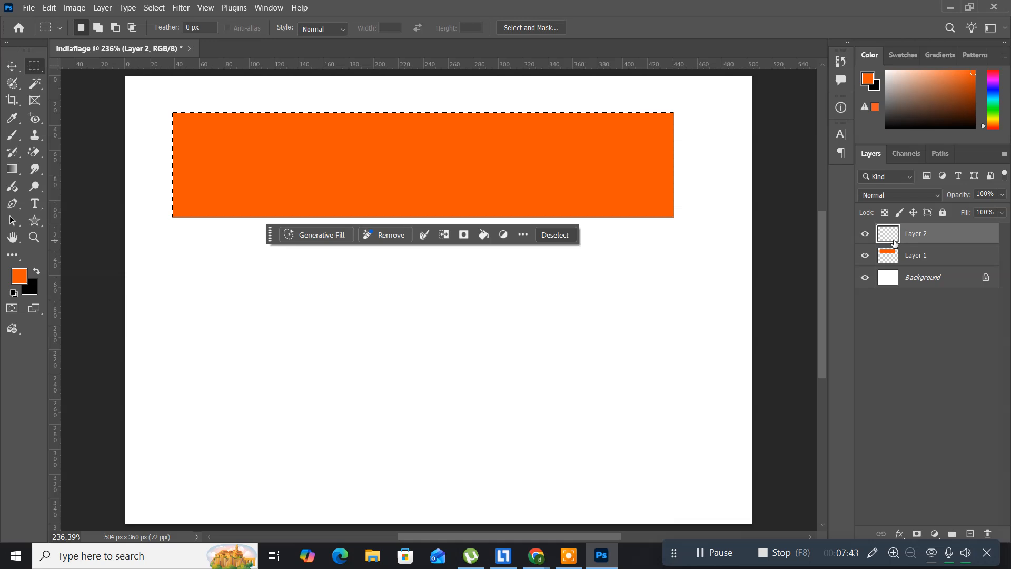
left_click(18, 278)
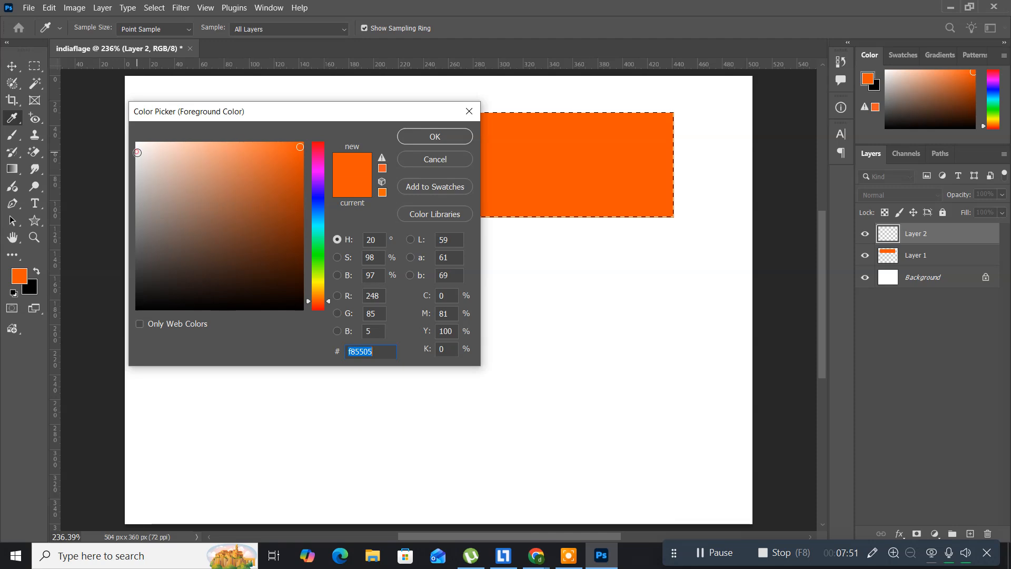
type("efeeed")
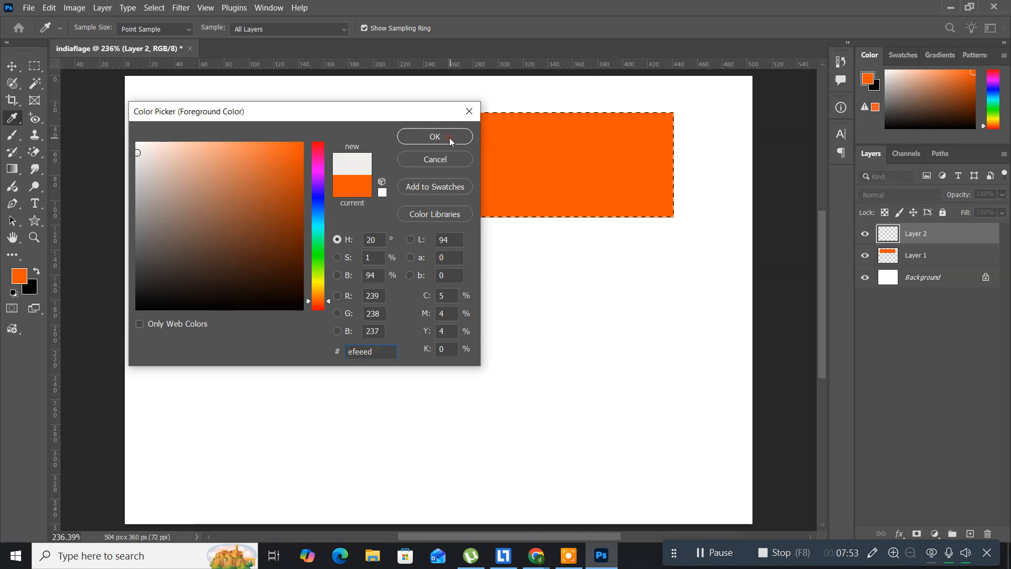
left_click(450, 138)
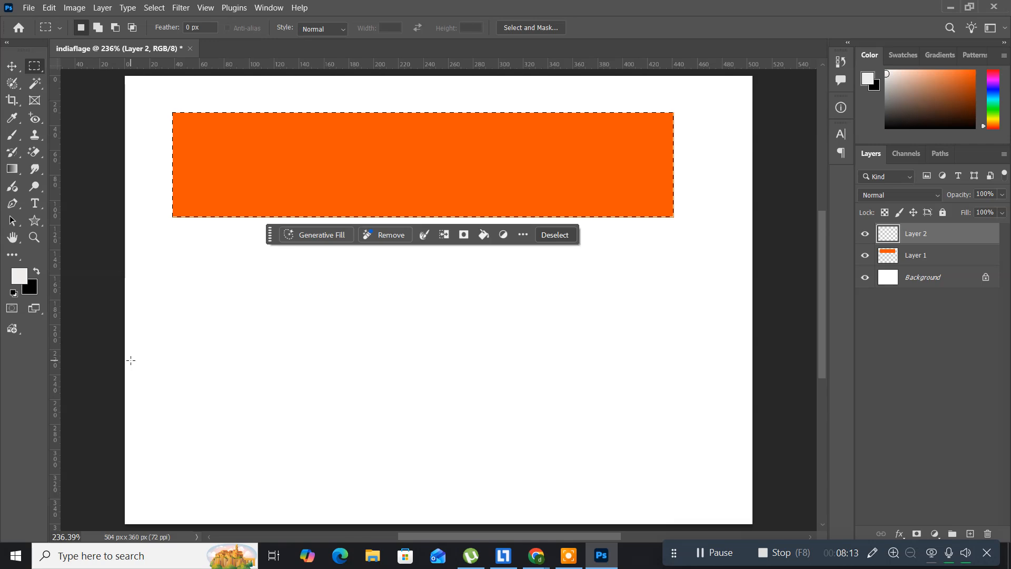
key("alt+BackSpace")
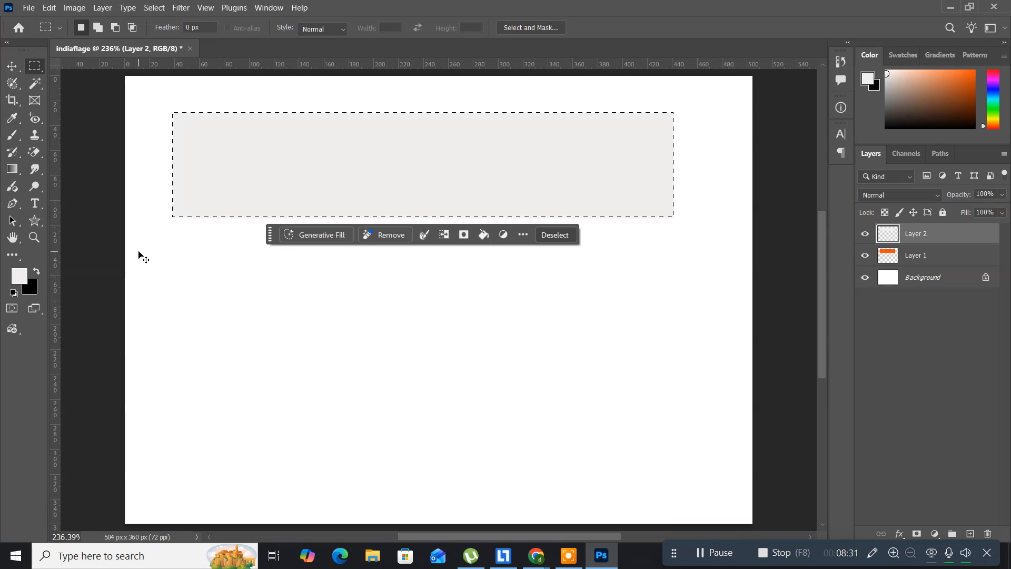
Fill the same rectangular selection with dark green, hex 176605, on another new layer above the light gray one
key("ctrl+shift+alt+n")
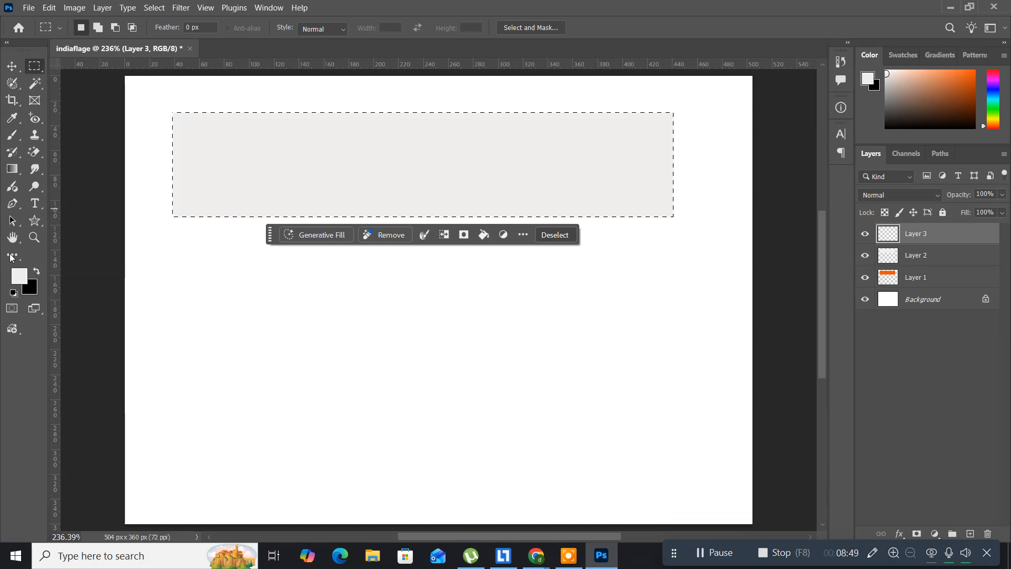
left_click(15, 280)
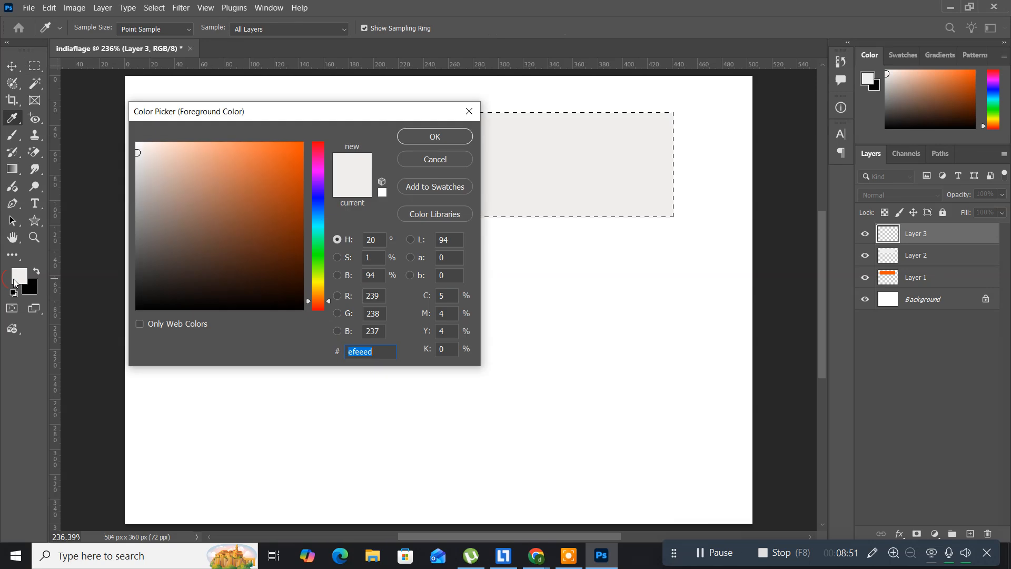
left_click(314, 259)
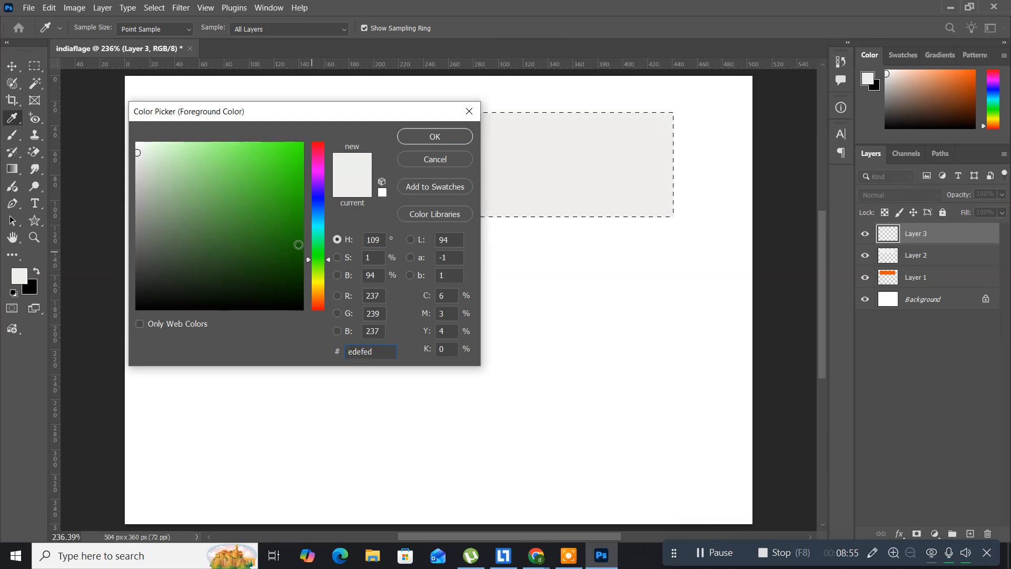
left_click(295, 243)
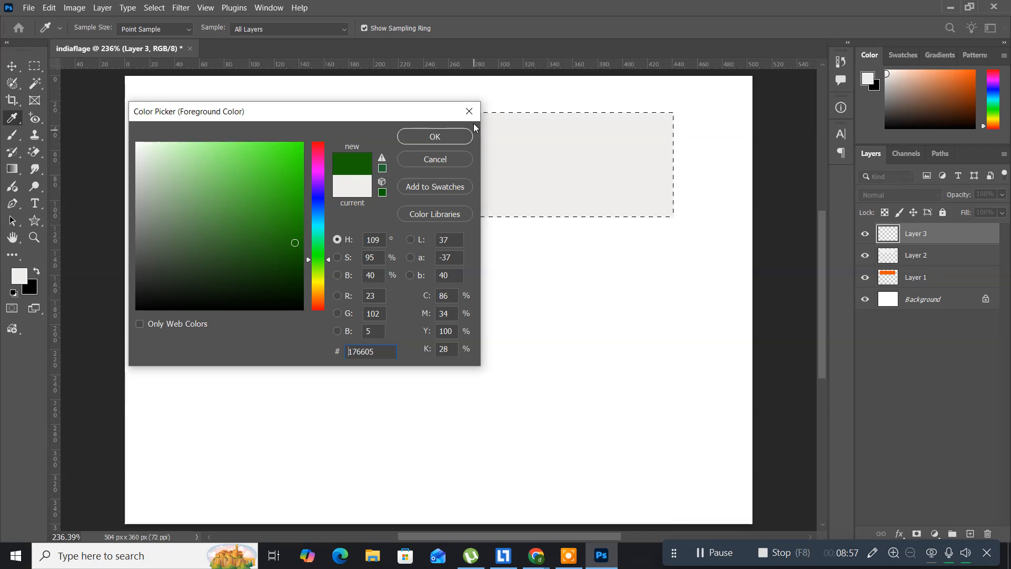
left_click(446, 136)
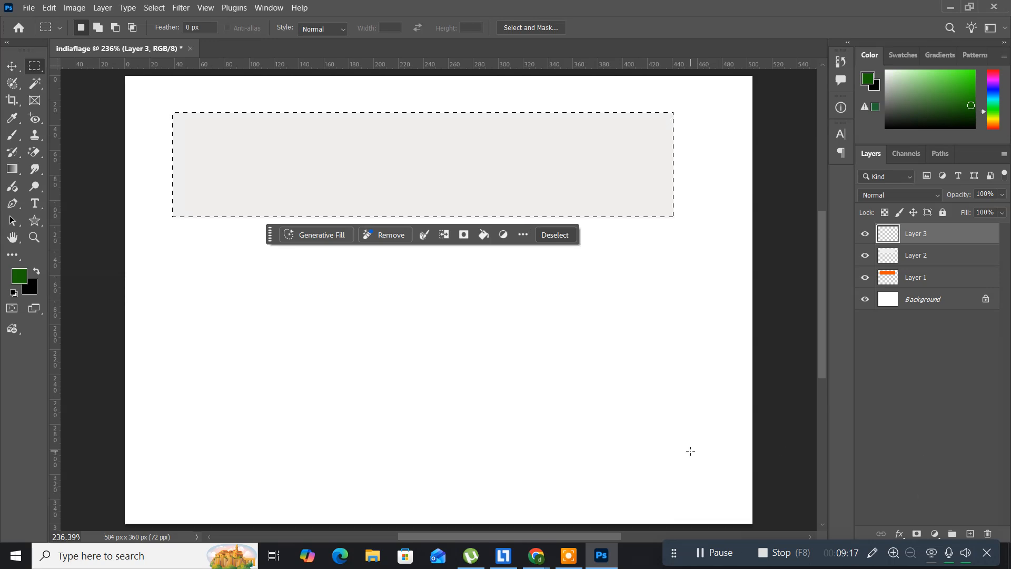
key("shift")
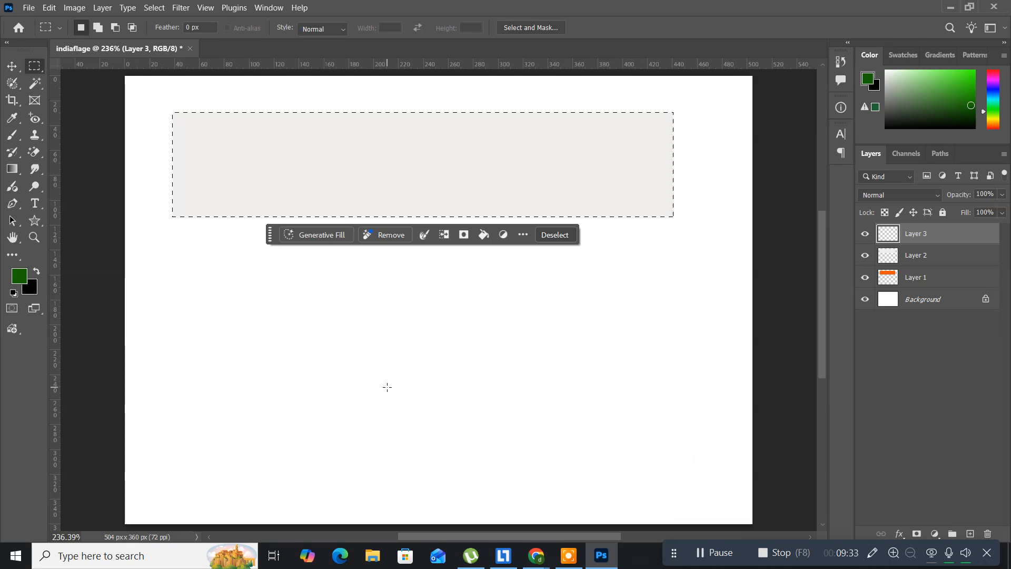
key("alt+BackSpace")
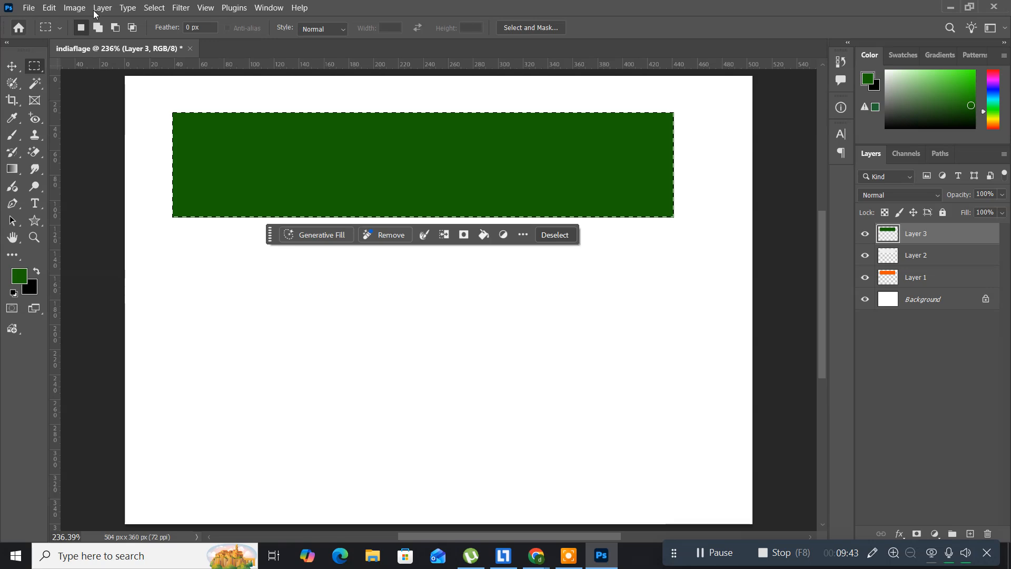
Deselect the rectangle and move the green stripe straight down about 160 px, leaving a gap for the middle stripe
left_click(155, 8)
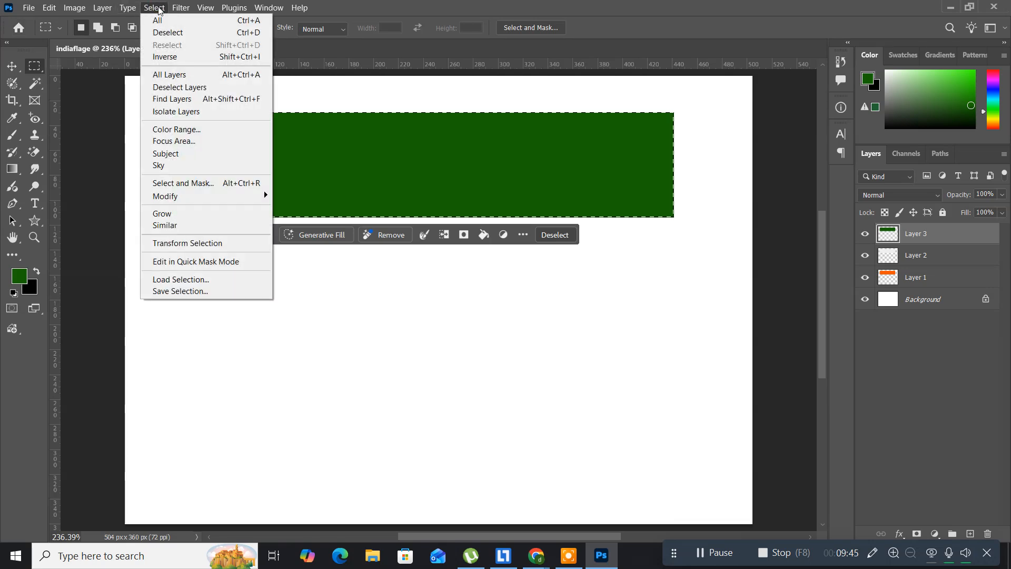
left_click(164, 33)
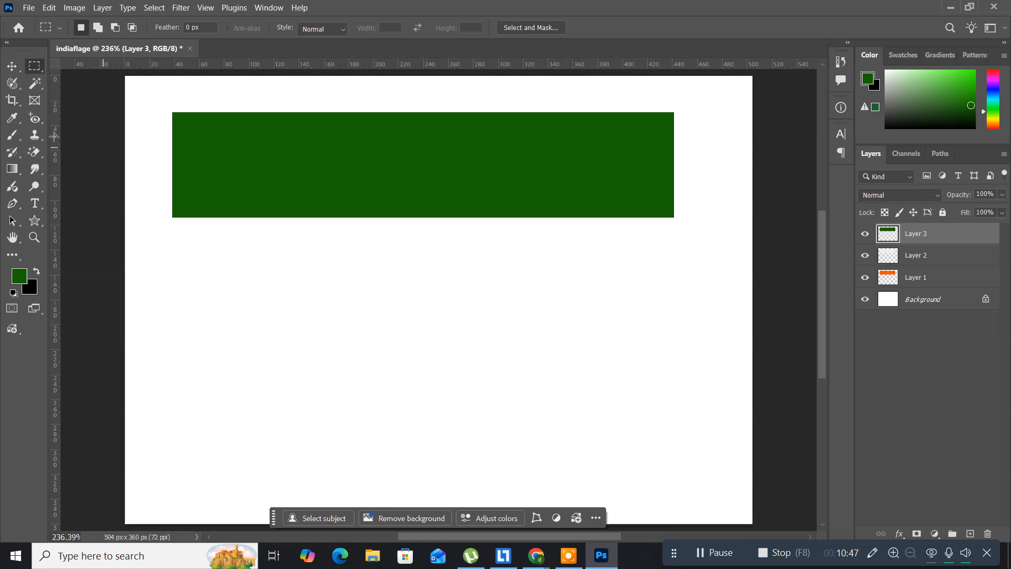
left_click(11, 67)
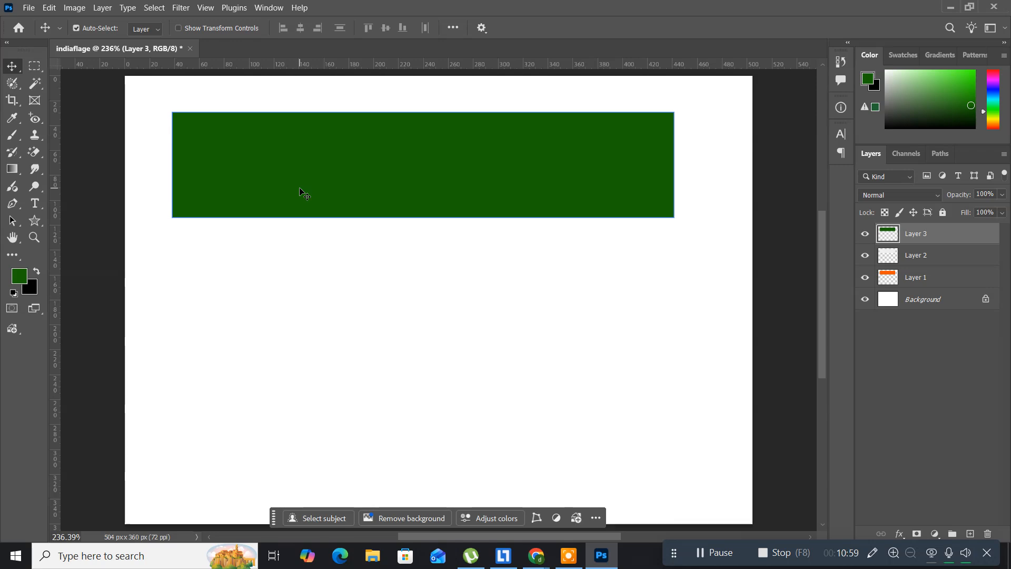
key("Down")
key("Down")
key("Down")
key("Down")
key("Down")
key("Down")
key("Down")
key("Down")
key("Down")
key("Down")
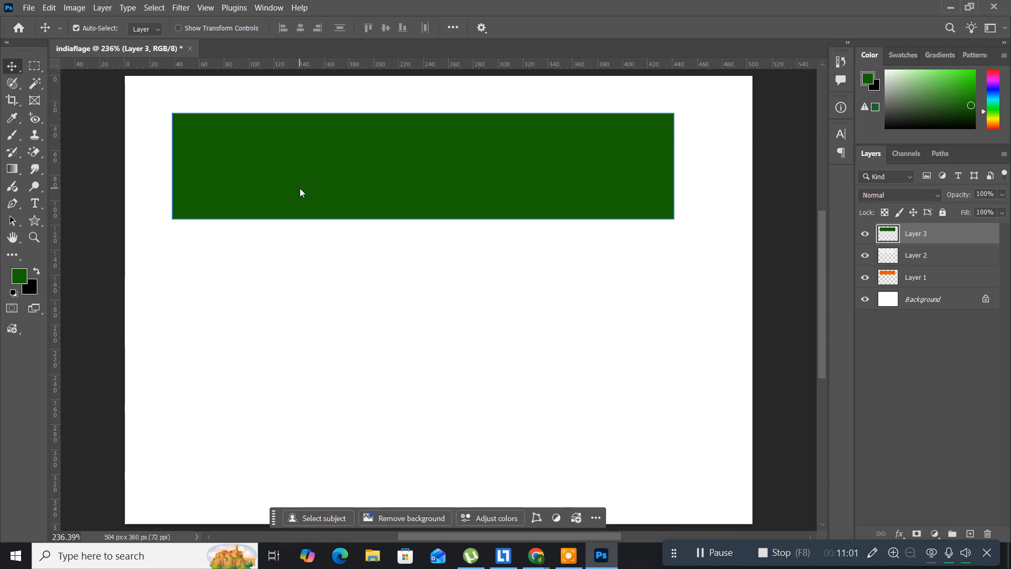
key("Down")
key("Down")
key("Down")
key("Down")
key("Down")
key("Down")
key("Down")
key("Down")
key("Down")
key("Down")
key("Down")
key("Down")
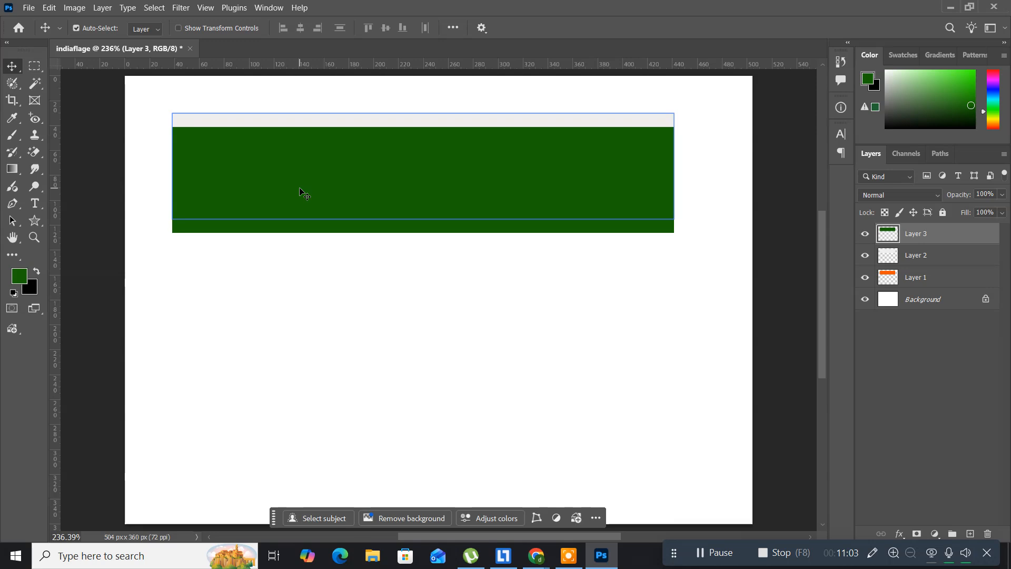
key("Down")
key("Down")
key("Down")
key("Down")
key("Down")
key("Down")
key("Down")
key("Down")
key("Down")
key("Down")
key("Down")
key("Down")
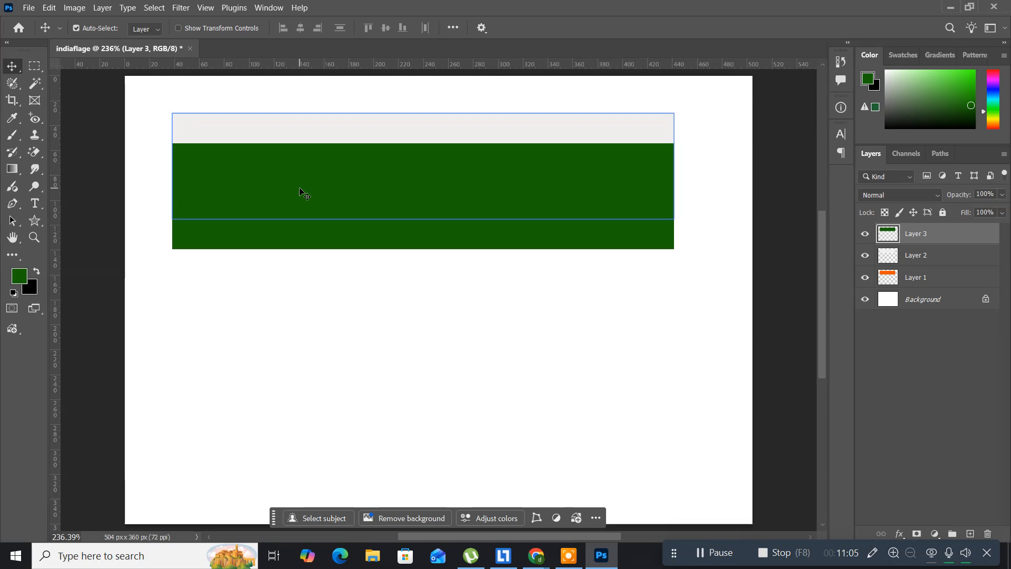
key("Down")
key("Down")
key("Down")
key("Down")
key("Down")
key("Down")
key("Down")
key("Down")
key("Down")
key("Down")
key("Down")
key("Down")
key("Down")
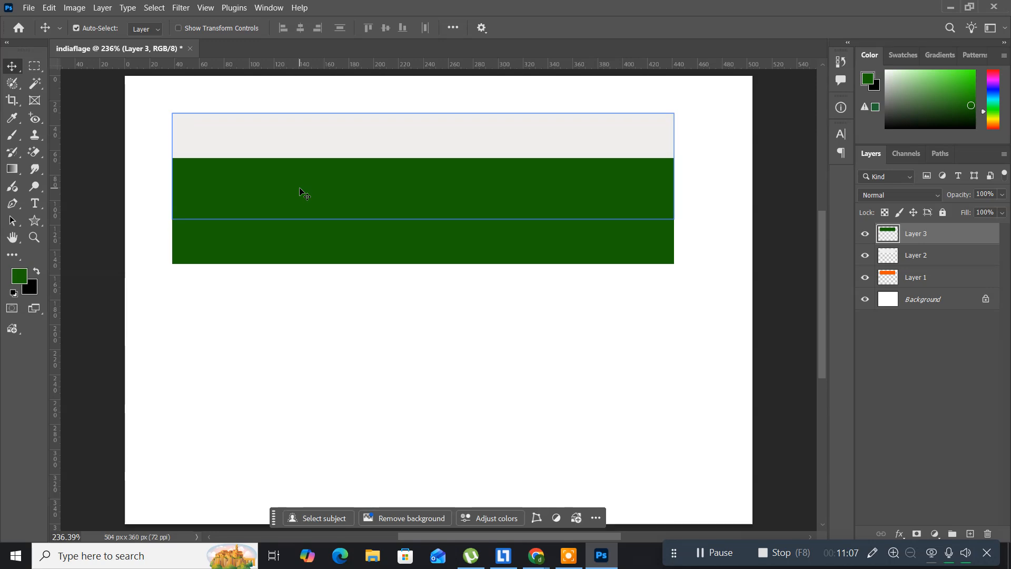
key("Down")
key("Down")
key("Down")
key("Down")
key("Down")
key("Down")
key("Down")
key("Down")
key("Down")
key("Down")
key("Down")
key("Down")
key("Down")
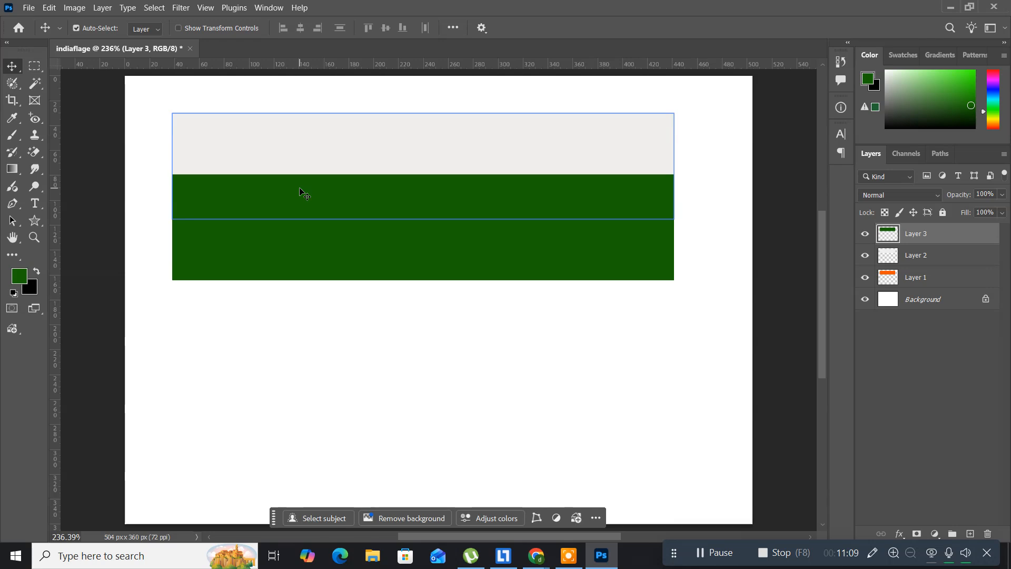
key("Down")
key("Down")
key("Down")
key("Down")
key("Down")
key("Down")
key("Down")
key("Down")
key("Down")
key("Down")
key("Down")
key("Down")
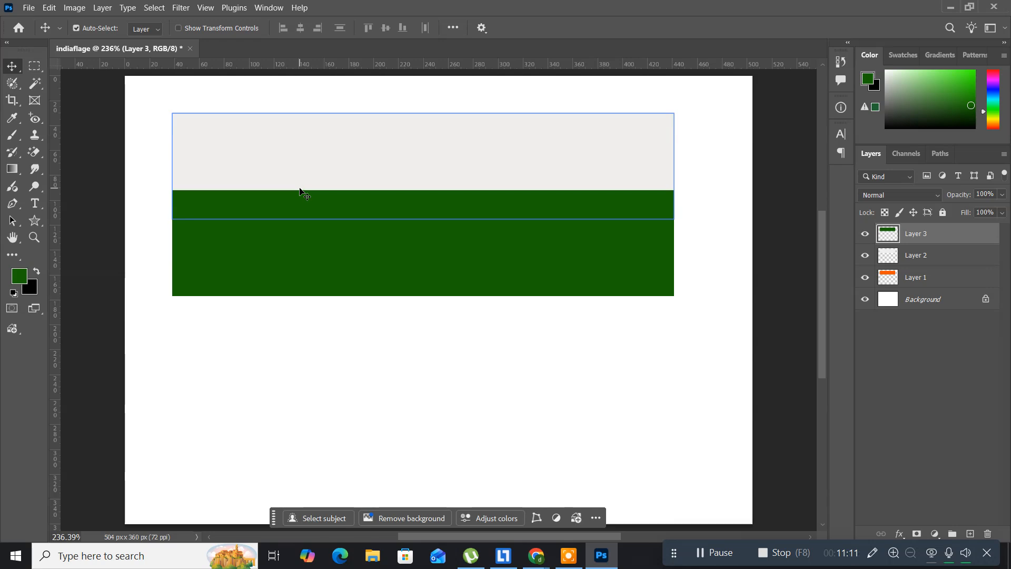
key("Down")
key("Down")
key("Down")
key("Down")
key("Down")
key("Down")
key("Down")
key("Down")
key("Down")
key("Down")
key("Down")
key("Down")
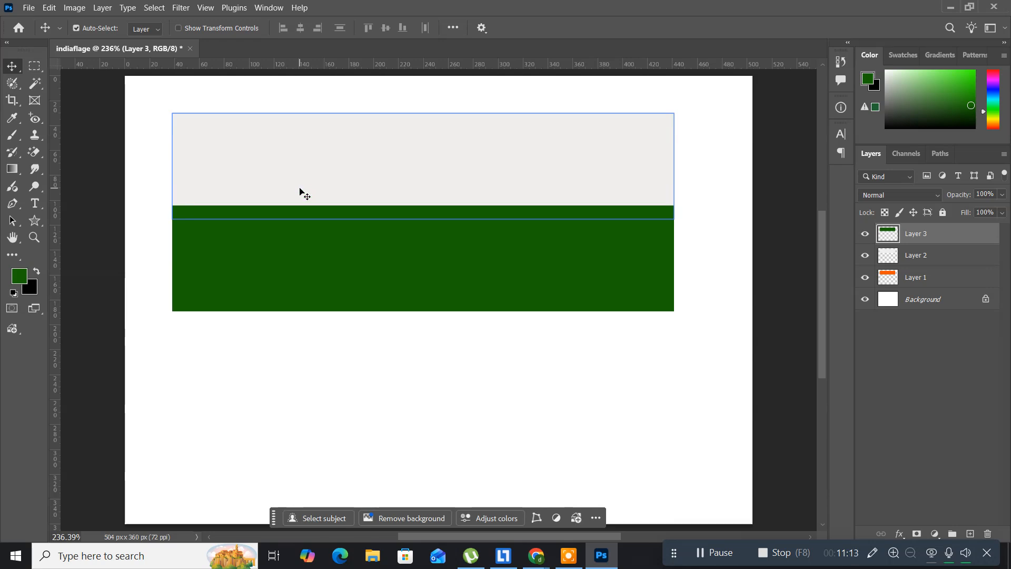
key("Down")
key("Down")
key("Down")
key("Down")
key("Down")
key("Down")
key("Down")
key("Down")
key("Down")
key("Down")
key("Down")
key("Down")
key("Down")
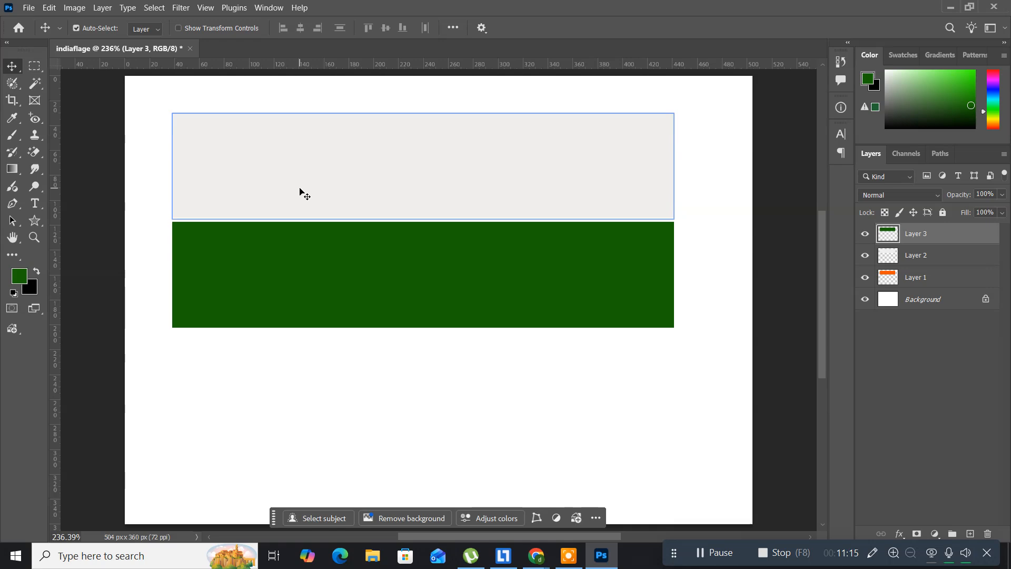
key("Down")
key("Down")
key("Down")
key("Down")
key("Down")
key("Down")
key("Down")
key("Down")
key("Down")
key("Down")
key("Down")
key("Down")
key("Down")
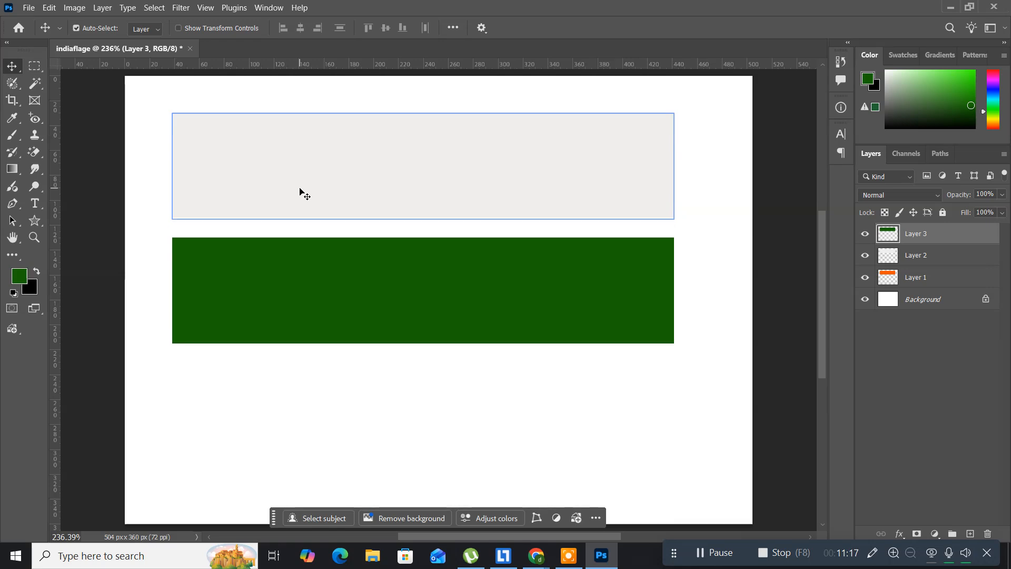
key("Down")
key("Down")
key("Down")
key("Down")
key("Down")
key("Down")
key("Down")
key("Down")
key("Down")
key("Down")
key("Down")
key("Down")
key("Down")
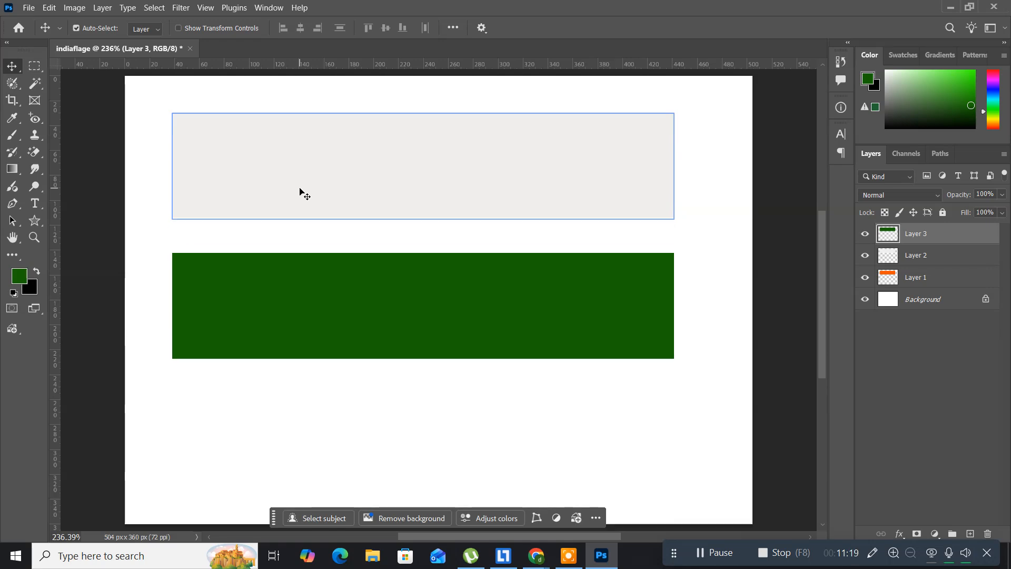
key("Down")
key("Down")
key("Down")
key("Down")
key("Down")
key("Down")
key("Down")
key("Down")
key("Down")
key("Down")
key("Down")
key("Down")
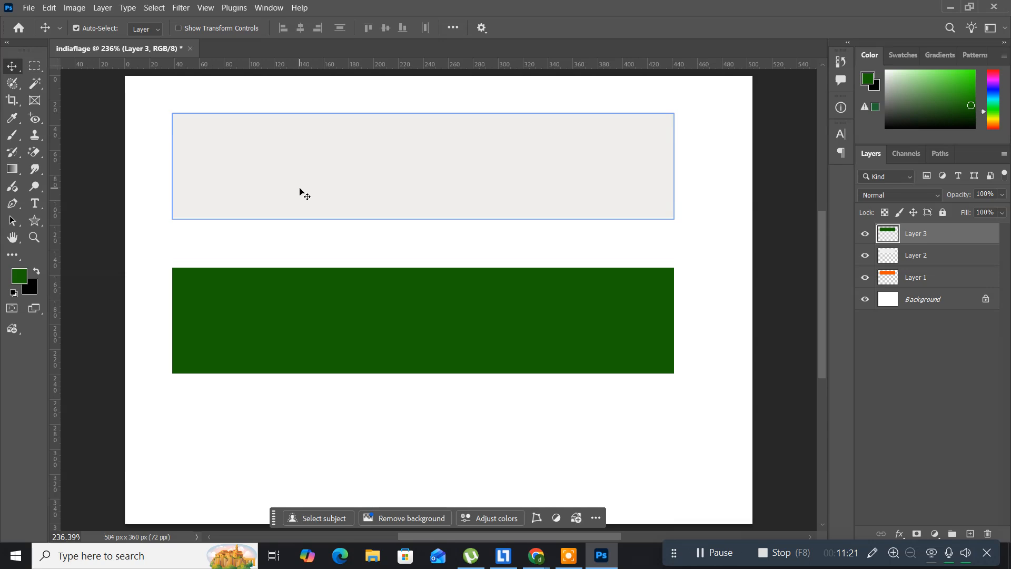
key("Down")
key("Down")
key("Down")
key("Down")
key("Down")
key("Down")
key("Down")
key("Down")
key("Down")
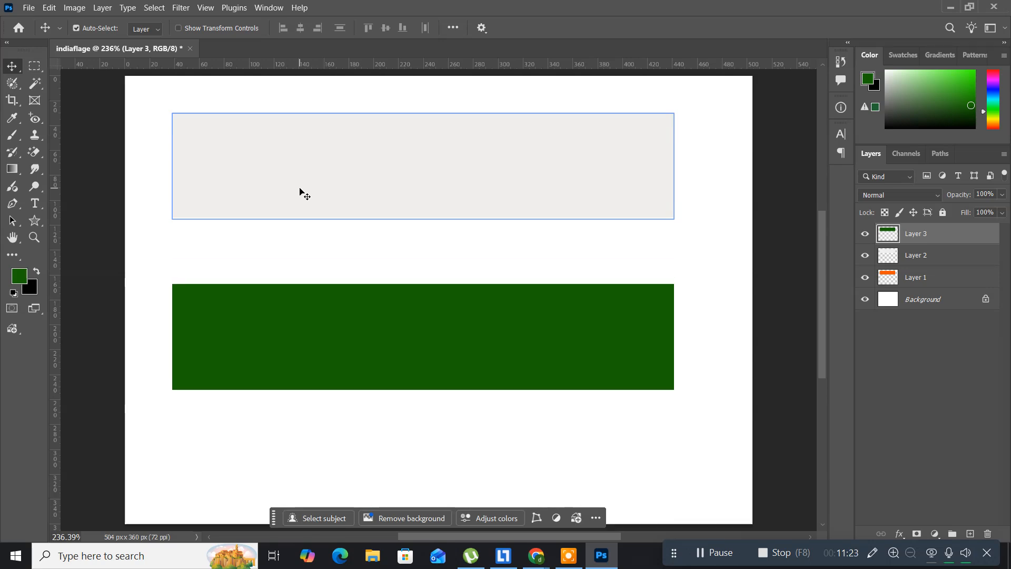
key("Down")
key("Down")
key("Down")
key("Down")
key("Down")
key("Down")
key("Down")
key("Down")
key("Down")
key("Down")
key("Down")
key("Down")
key("Down")
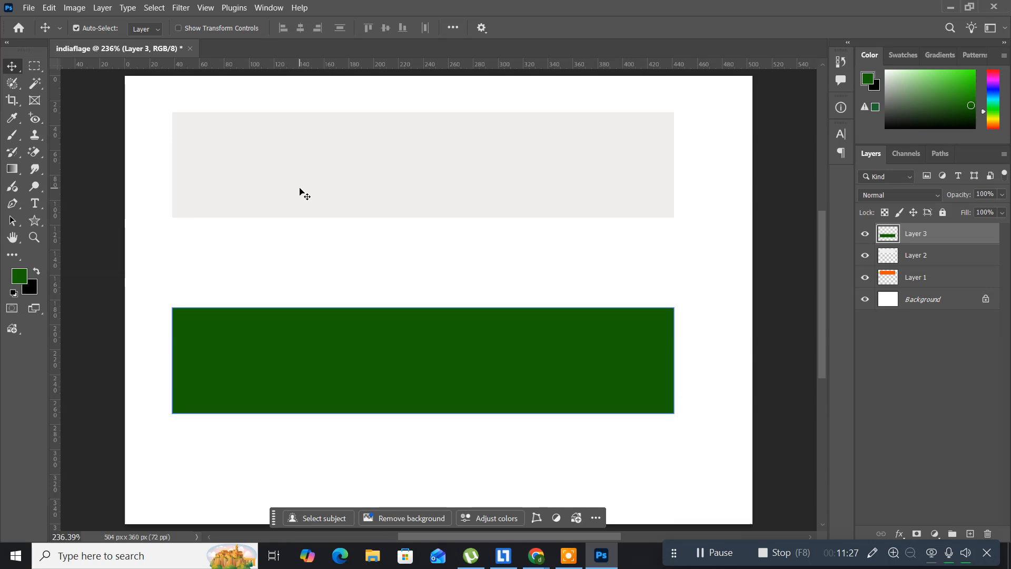
key("Down")
key("Down")
key("Down")
key("Down")
key("Down")
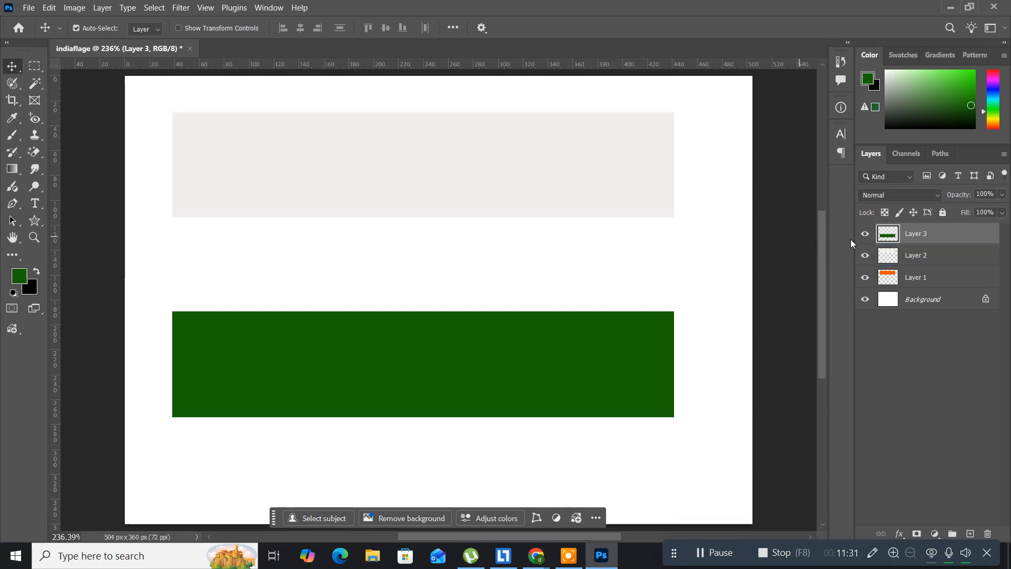
Move the light gray stripe on Layer 2 straight down about 77 px into the gap between the orange and green stripes
left_click(917, 257)
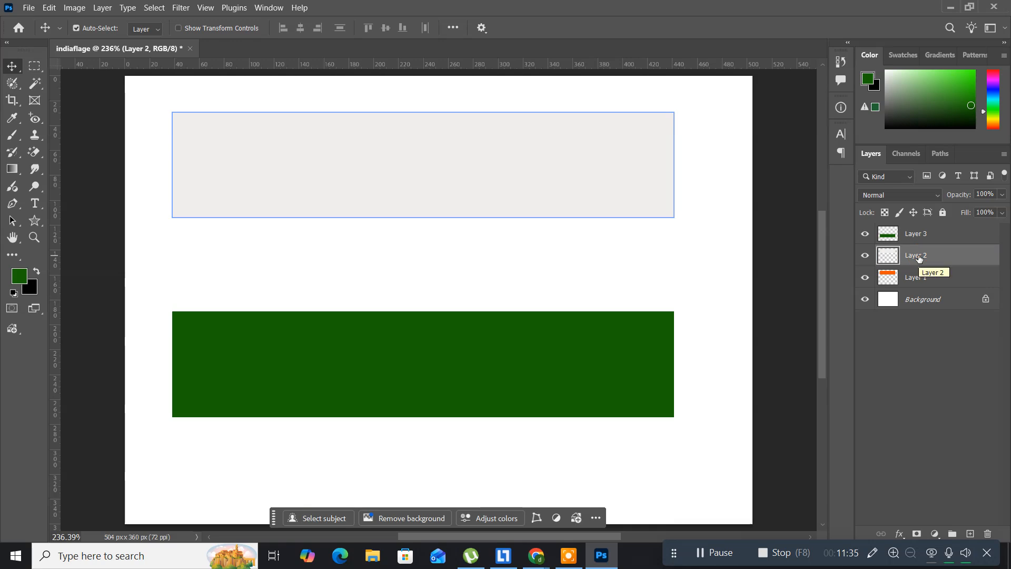
key("Down")
key("Down")
key("Down")
key("Down")
key("Down")
key("Down")
key("Down")
key("Down")
key("Down")
key("Down")
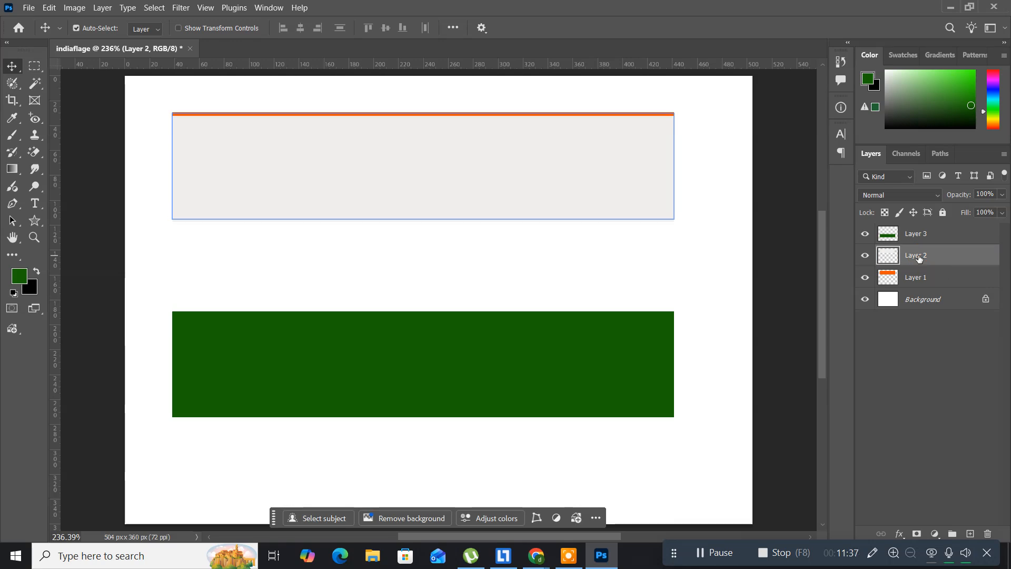
key("Down")
key("Down")
key("Down")
key("Down")
key("Down")
key("Down")
key("Down")
key("Down")
key("Down")
key("Down")
key("Down")
key("Down")
key("Down")
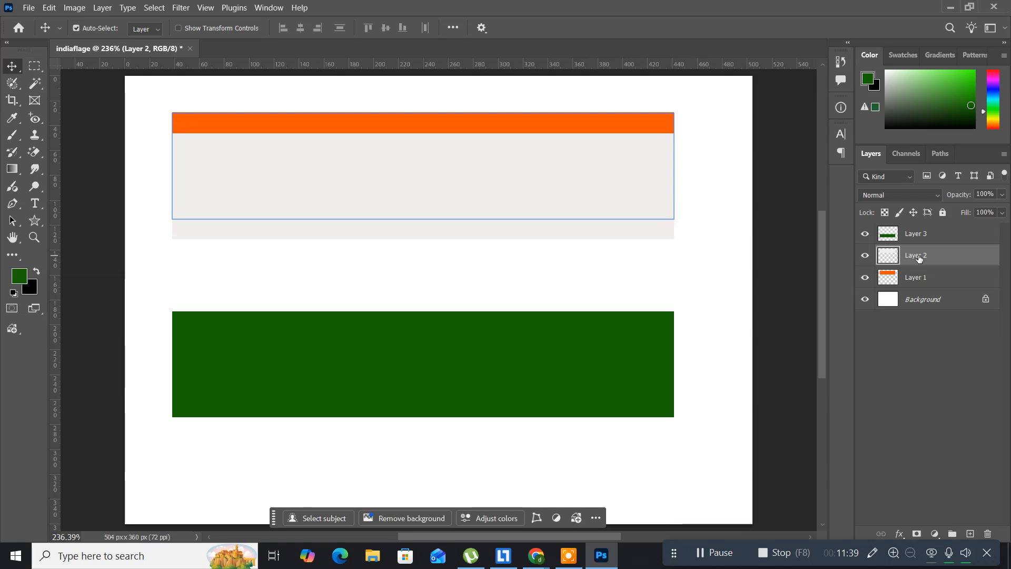
key("Down")
key("Down")
key("Down")
key("Down")
key("Down")
key("Down")
key("Down")
key("Down")
key("Down")
key("Down")
key("Down")
key("Down")
key("Down")
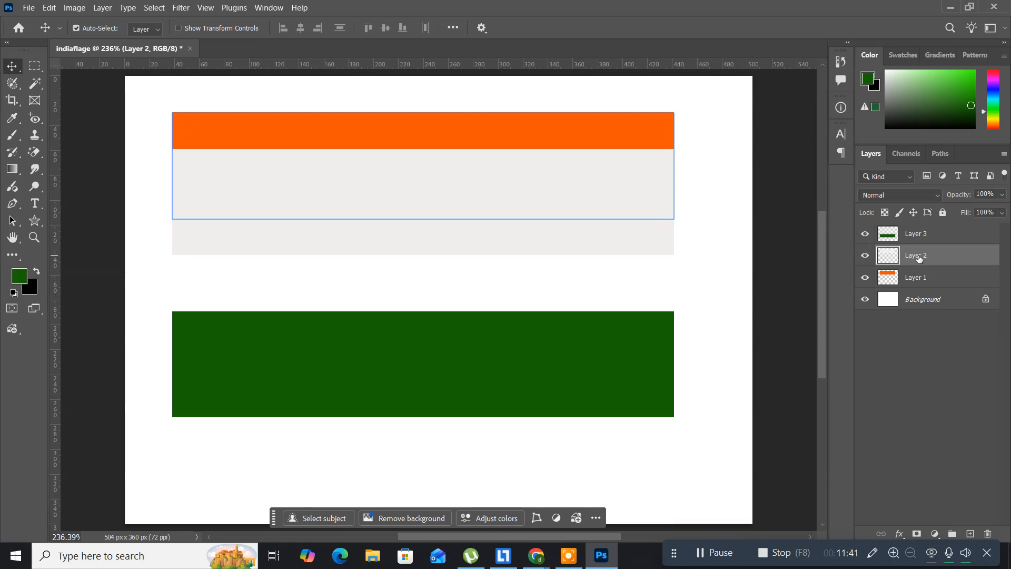
key("Down")
key("Down")
key("Down")
key("Down")
key("Down")
key("Down")
key("Down")
key("Down")
key("Down")
key("Down")
key("Down")
key("Down")
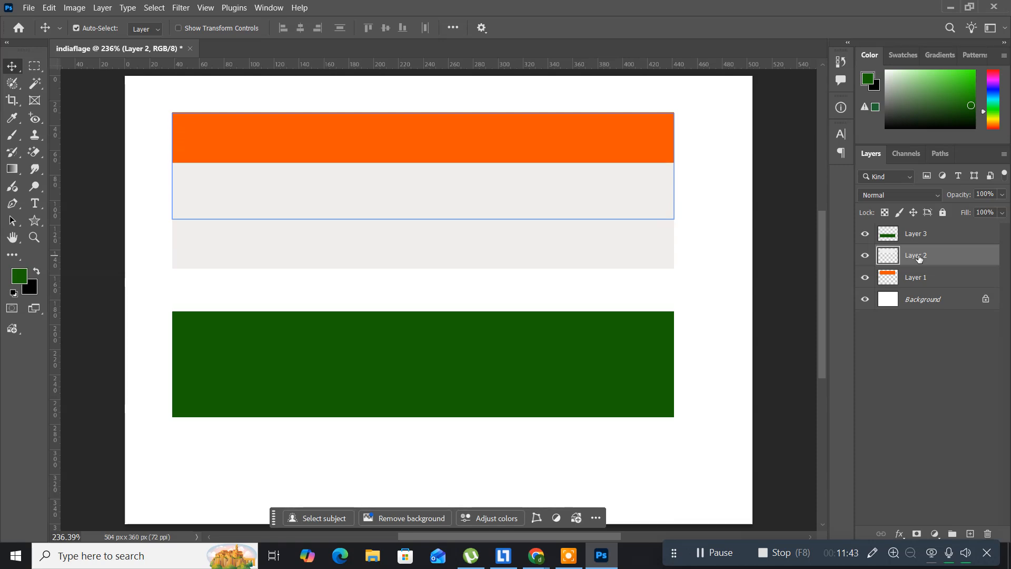
key("Down")
key("Down")
key("Down")
key("Down")
key("Down")
key("Down")
key("Down")
key("Down")
key("Down")
key("Down")
key("Down")
key("Down")
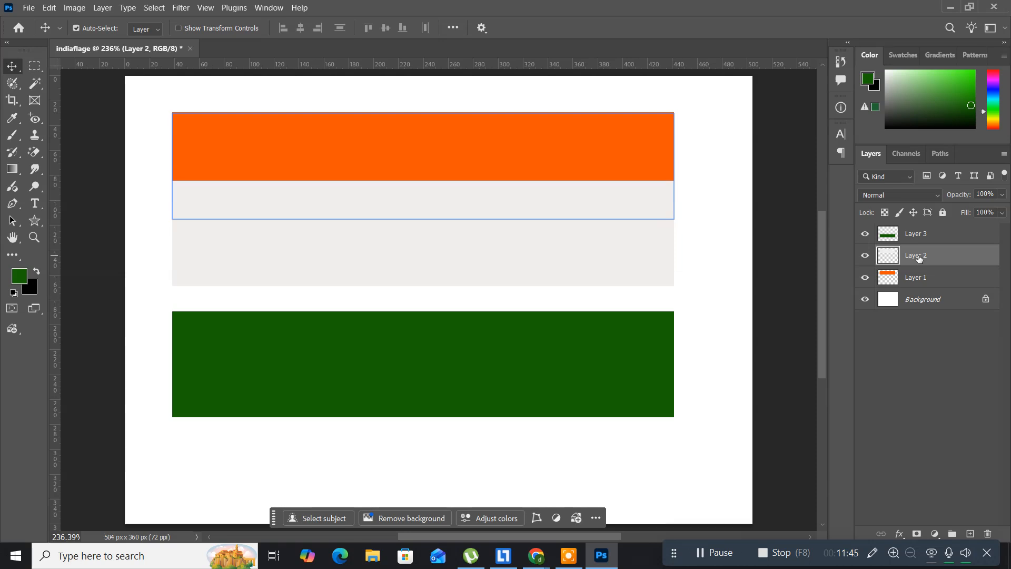
key("Down")
key("Down")
key("Down")
key("Down")
key("Down")
key("Down")
key("Down")
key("Down")
key("Down")
key("Down")
key("Down")
key("Down")
key("Down")
key("Down")
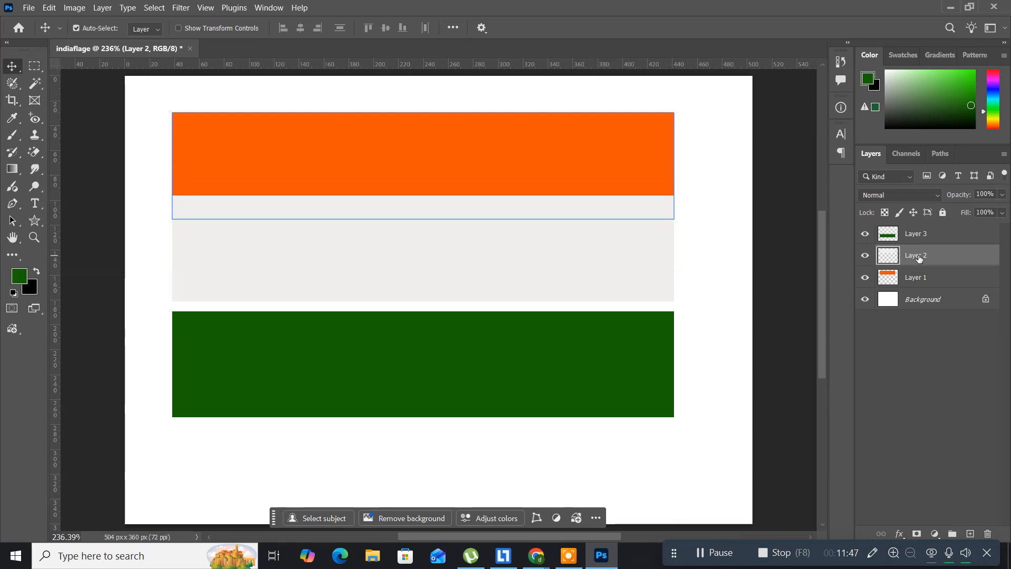
key("Down")
key("Down")
key("Down")
key("Down")
key("Down")
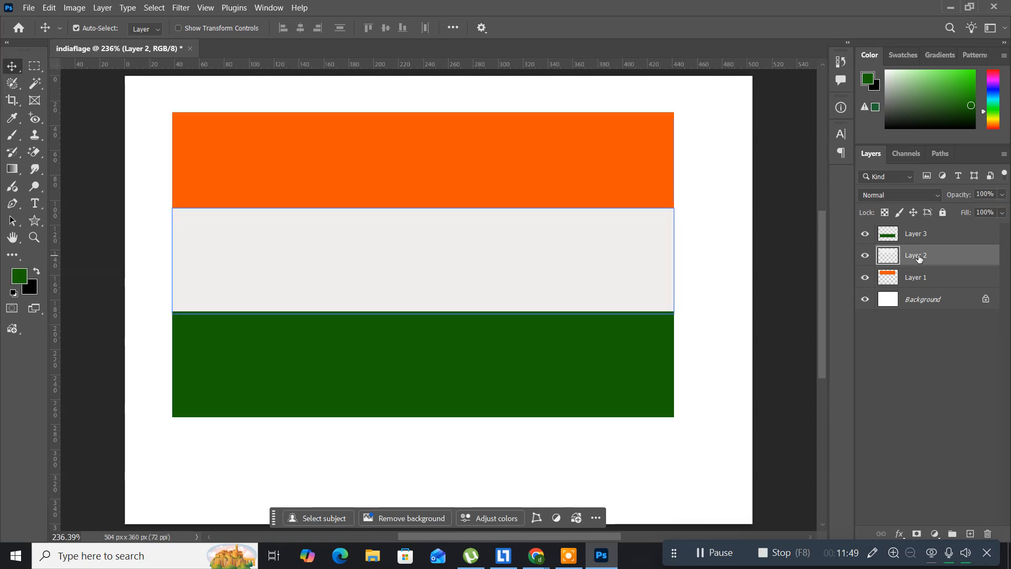
left_click(916, 233)
left_click(498, 293)
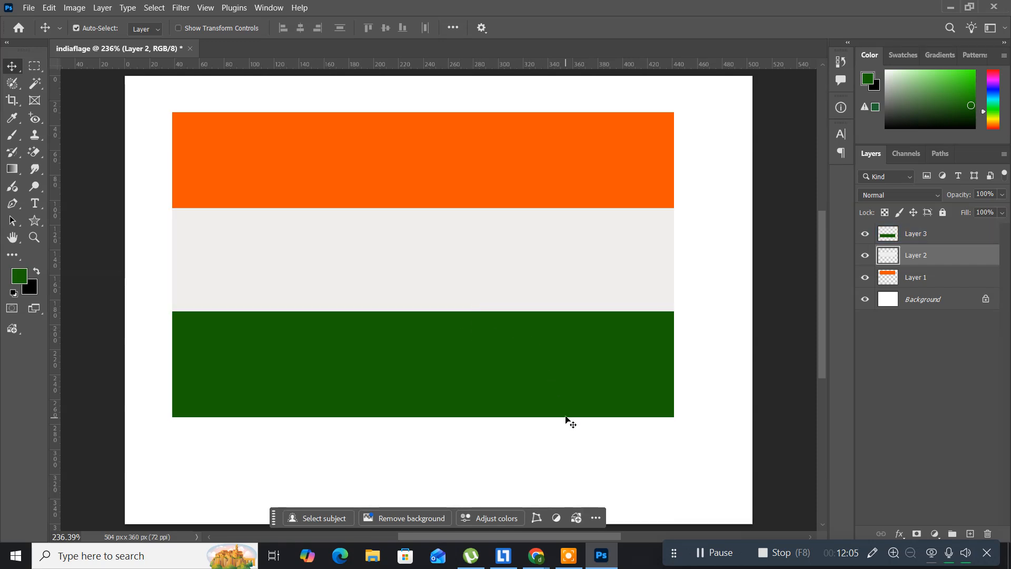
Switch to Chrome and search Google for "hdfc bank logo" in a new tab
left_click(597, 558)
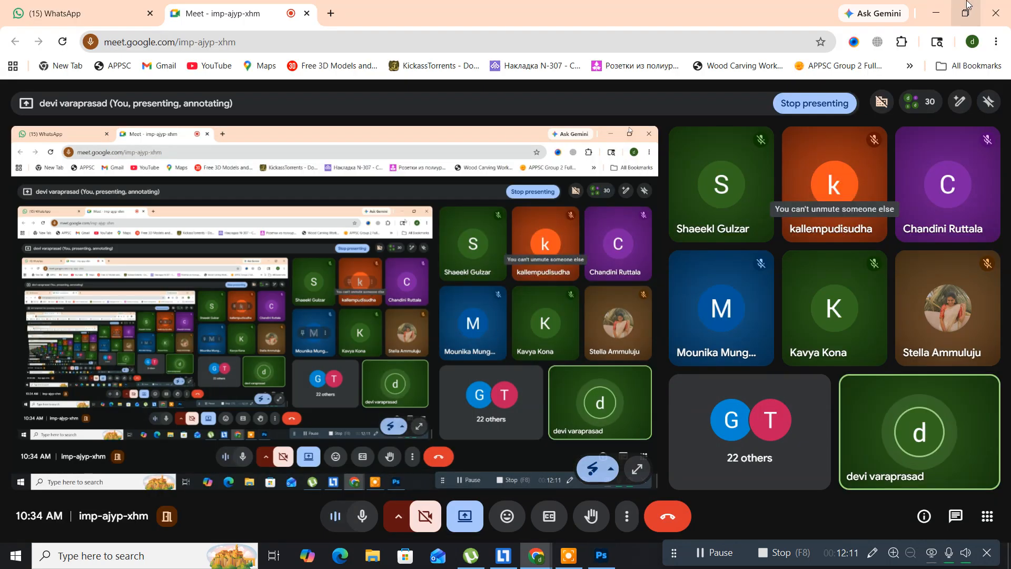
left_click(331, 13)
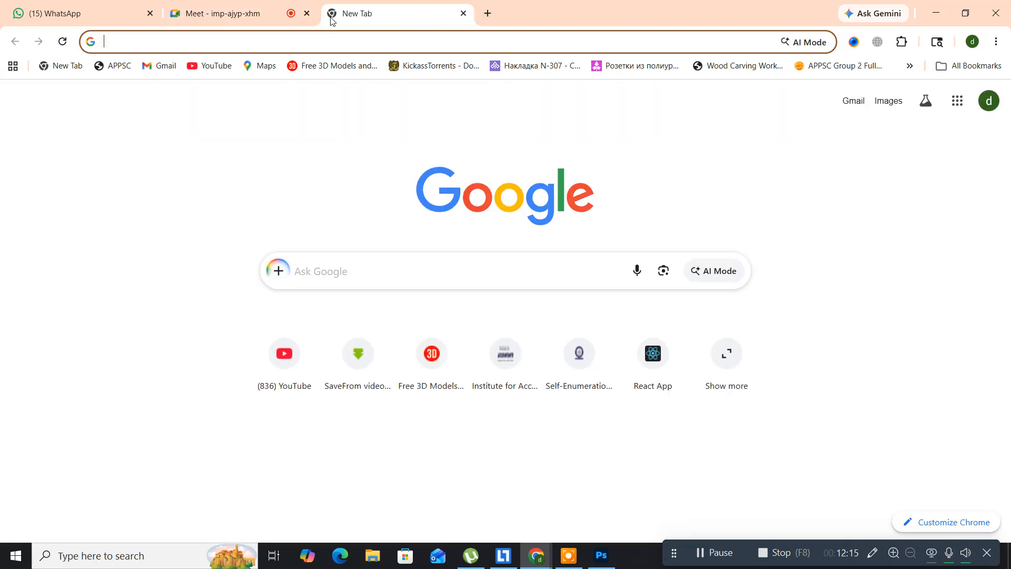
left_click(334, 274)
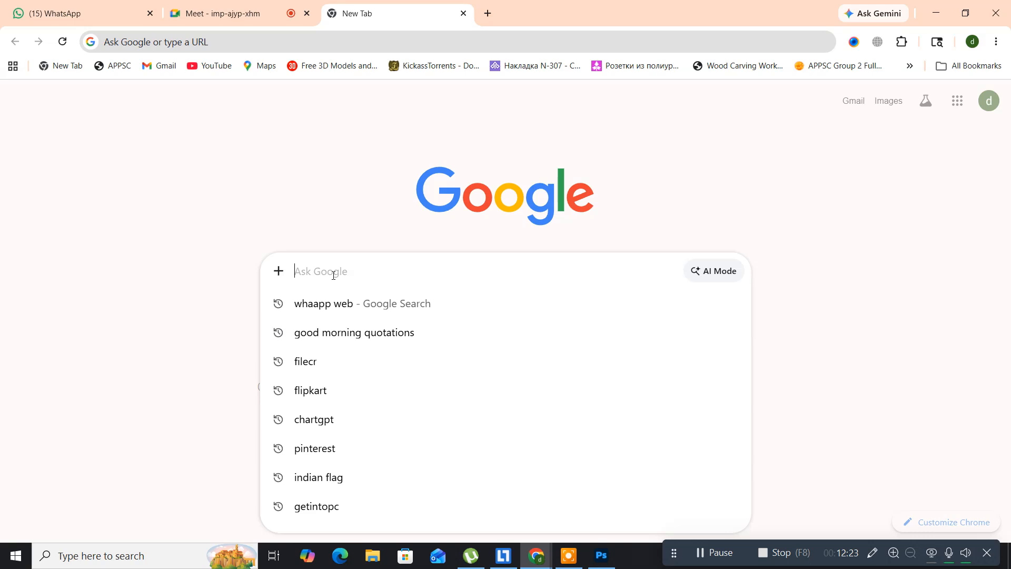
type("h")
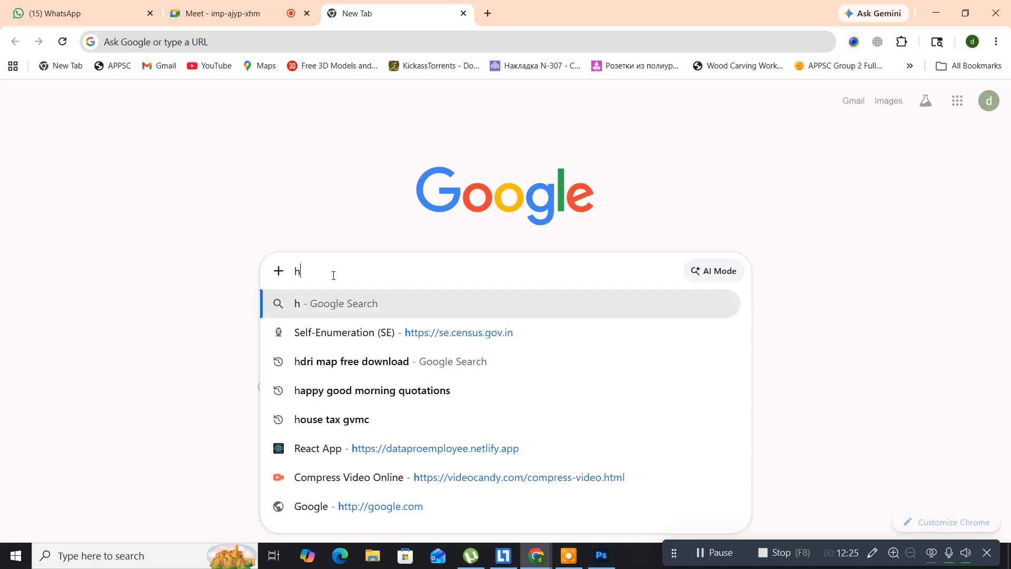
type("d")
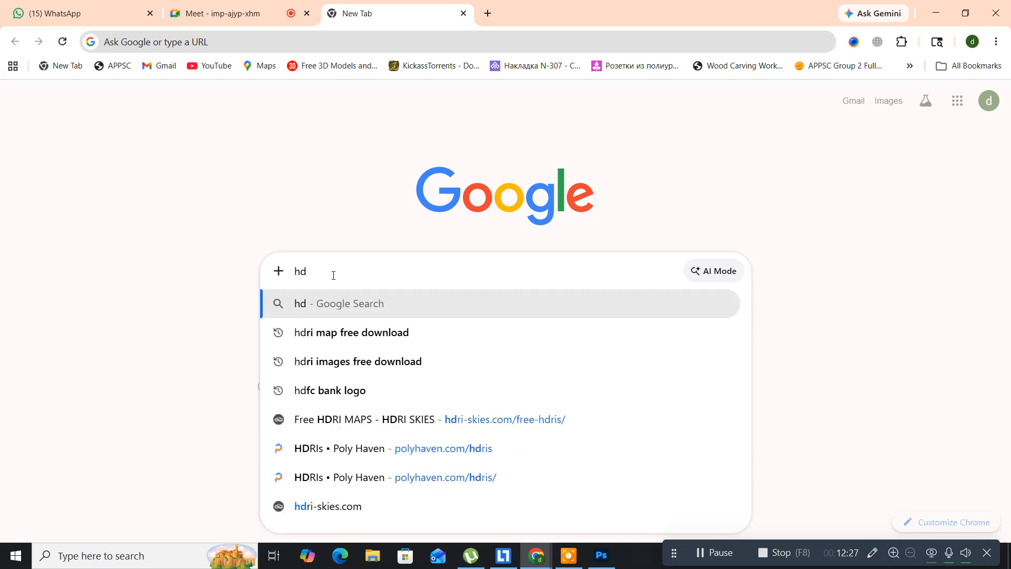
type("fc bank log")
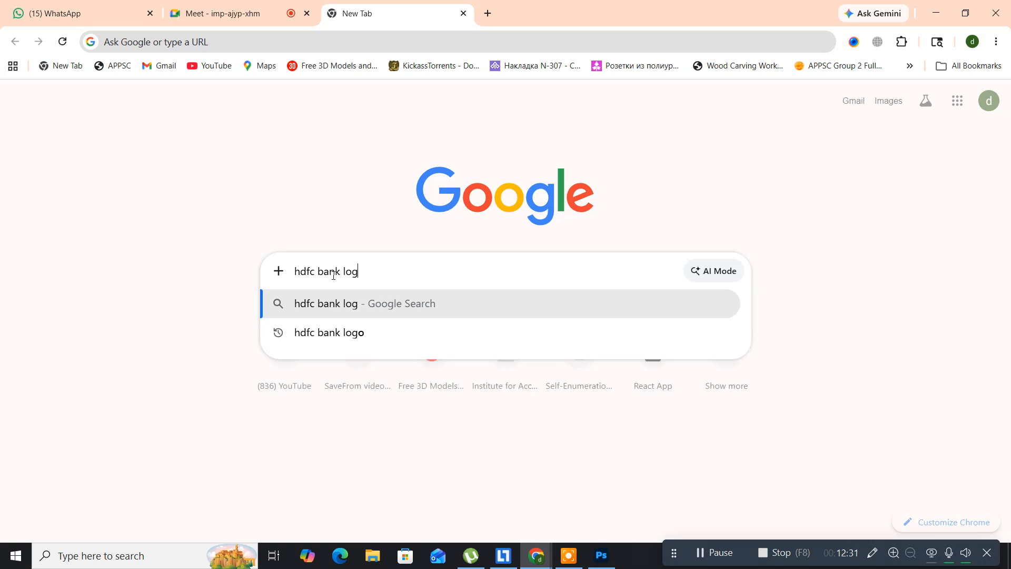
type("o")
key("Return")
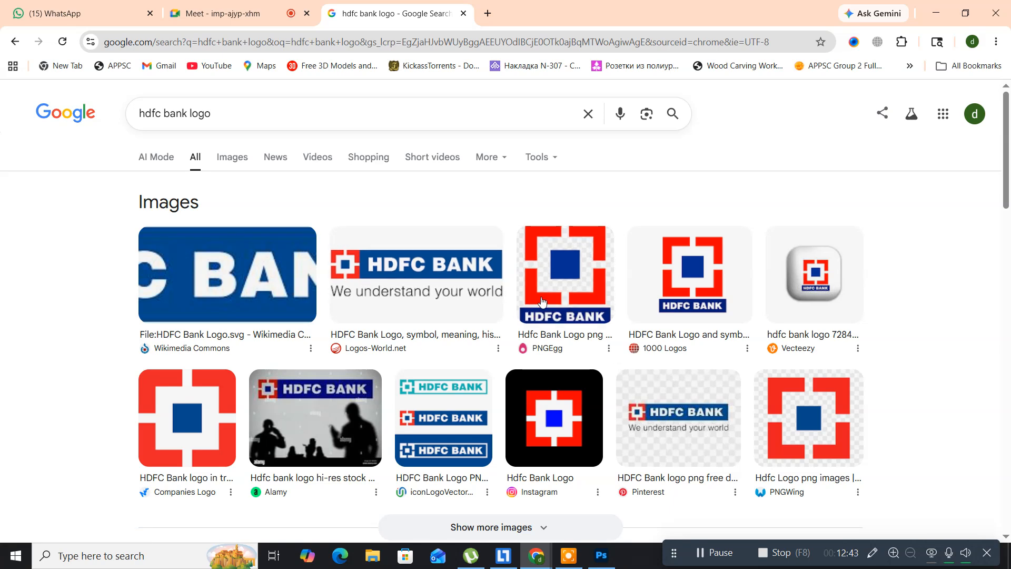
Save the PNGEgg HDFC Bank logo image to the Desktop as png-clipart-hdfc-logo-thumbnail-bank-logos-thumbnail in PNG format
left_click(542, 301)
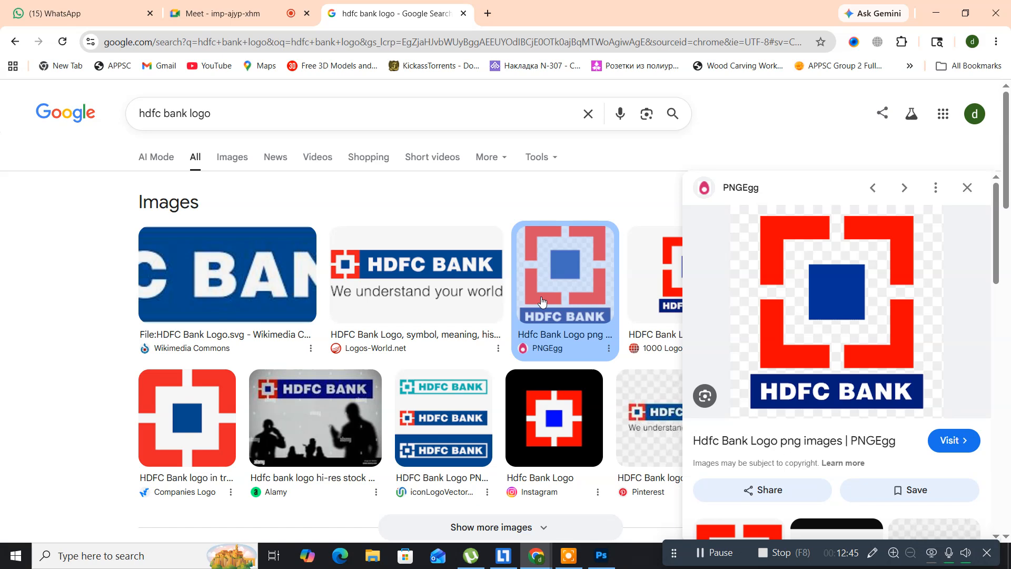
right_click(804, 269)
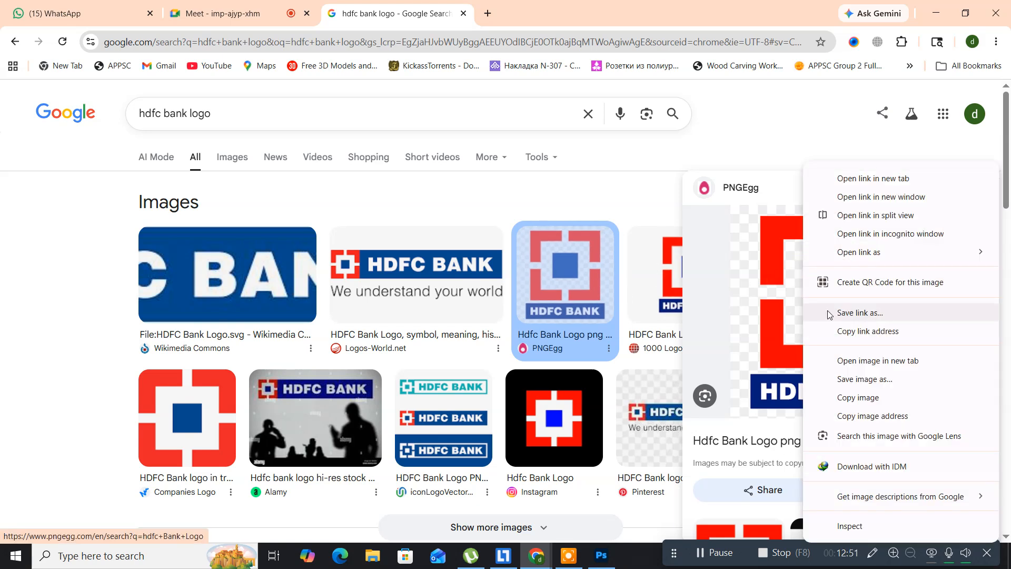
left_click(838, 378)
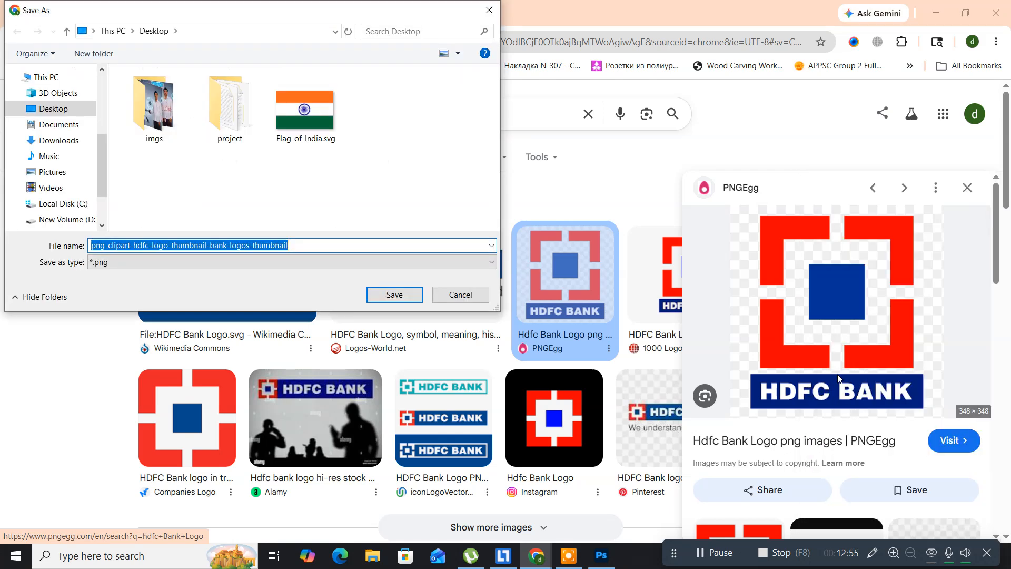
left_click(394, 295)
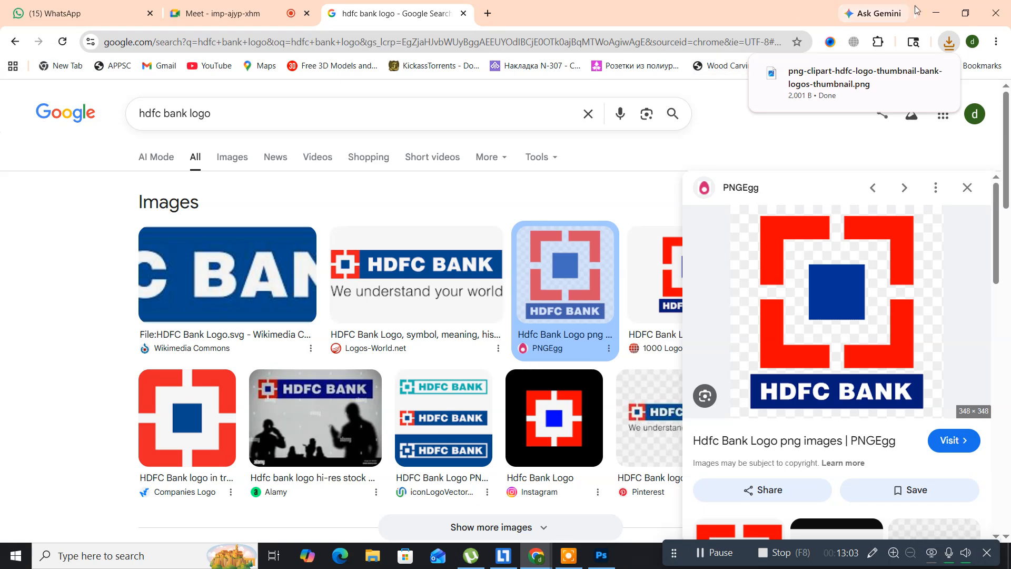
Open the saved HDFC Bank logo from the desktop in the image viewer and examine its shapes enlarged
left_click(942, 15)
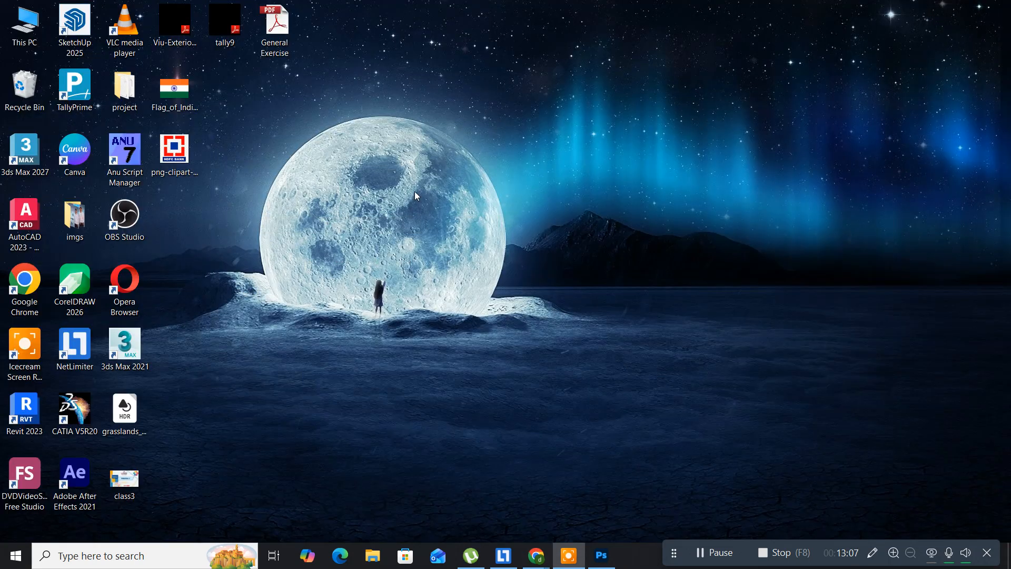
left_click(165, 153)
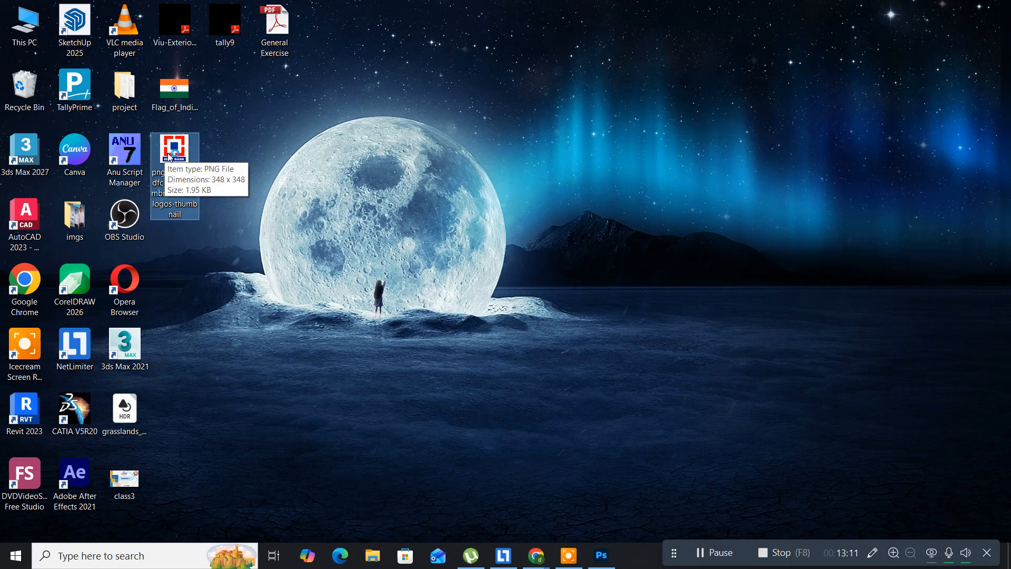
double_click(169, 156)
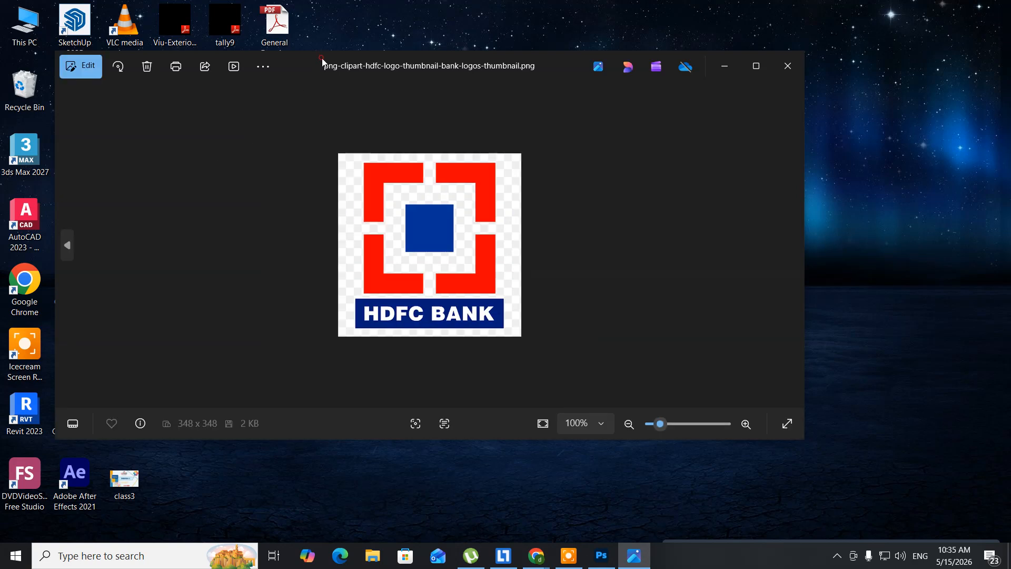
double_click(322, 60)
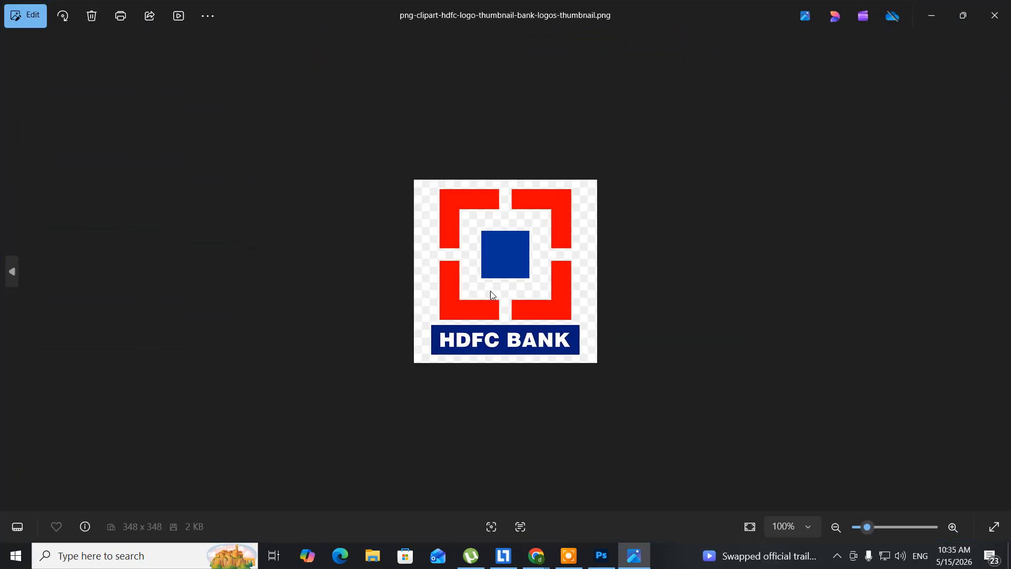
scroll(489, 290, "up", 3)
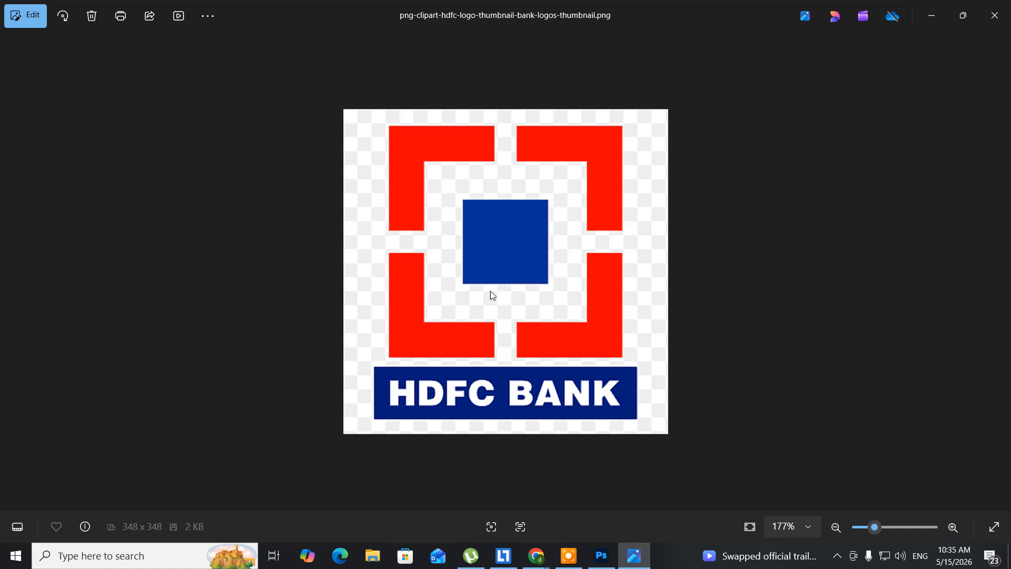
scroll(491, 295, "up", 1)
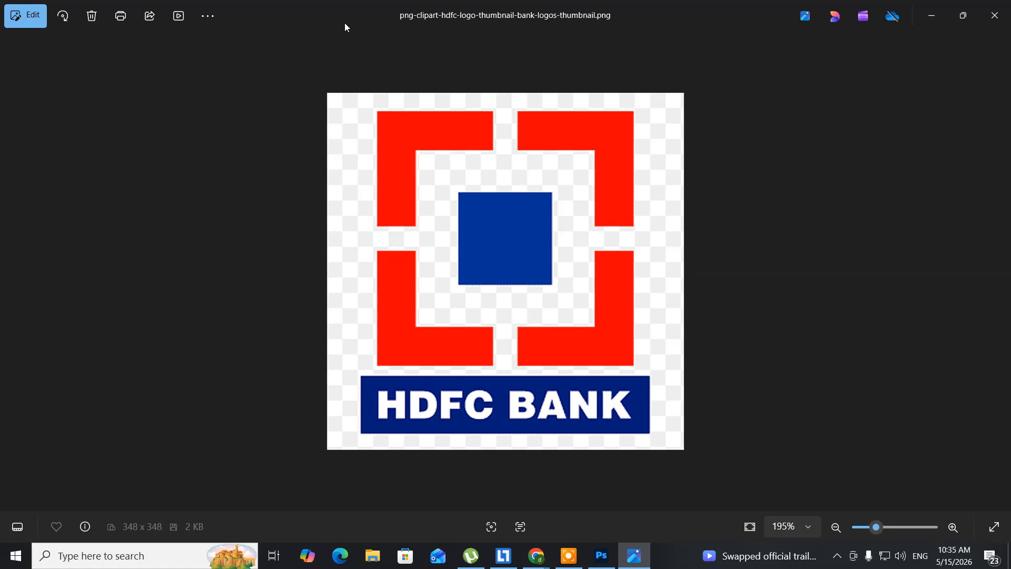
double_click(329, 9)
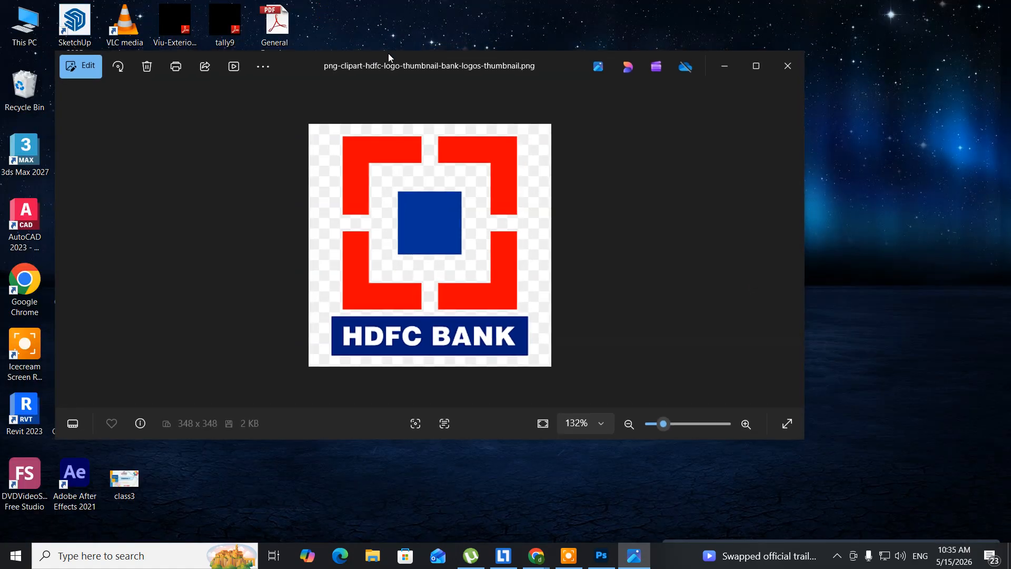
left_click_drag(365, 63, 569, 41)
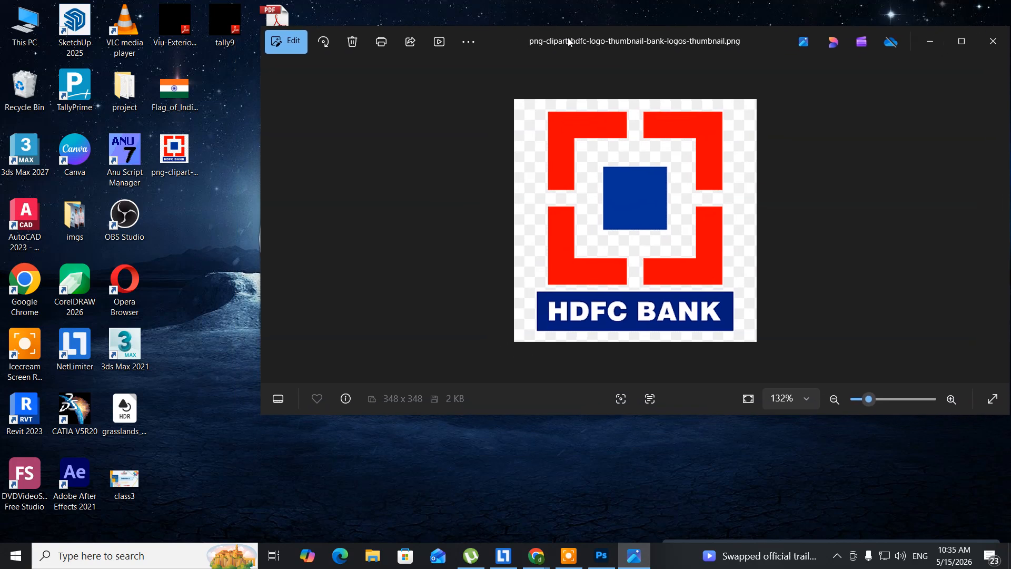
View the Flag_of_India image beside the HDFC Bank logo for comparison, and close the flag image
double_click(171, 109)
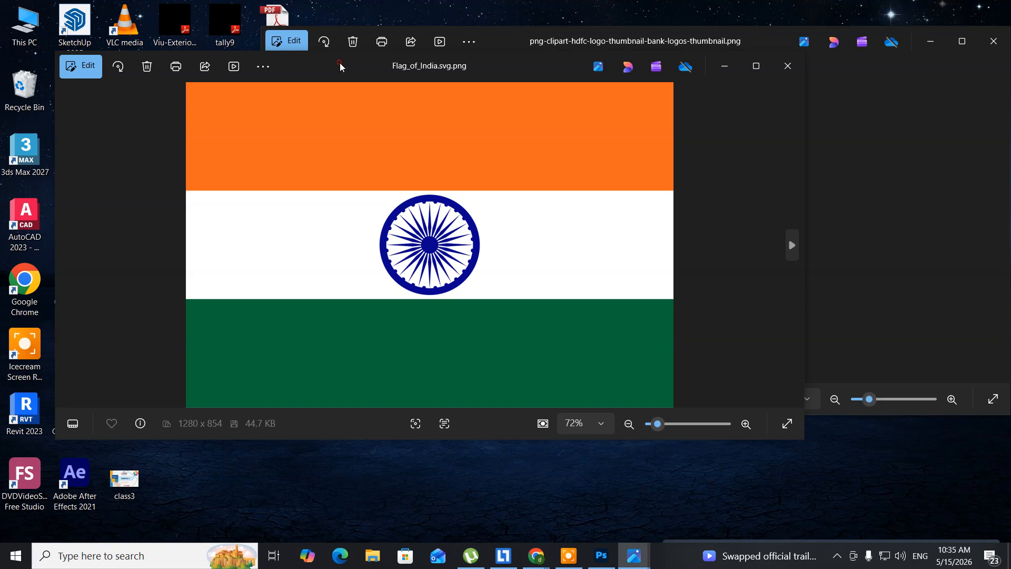
left_click_drag(340, 67, 20, 67)
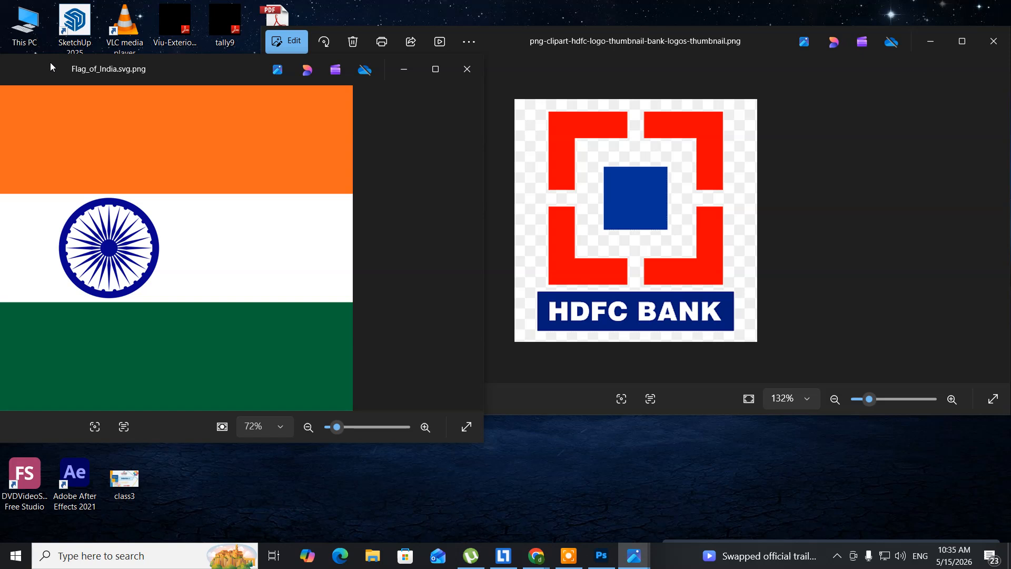
left_click(468, 69)
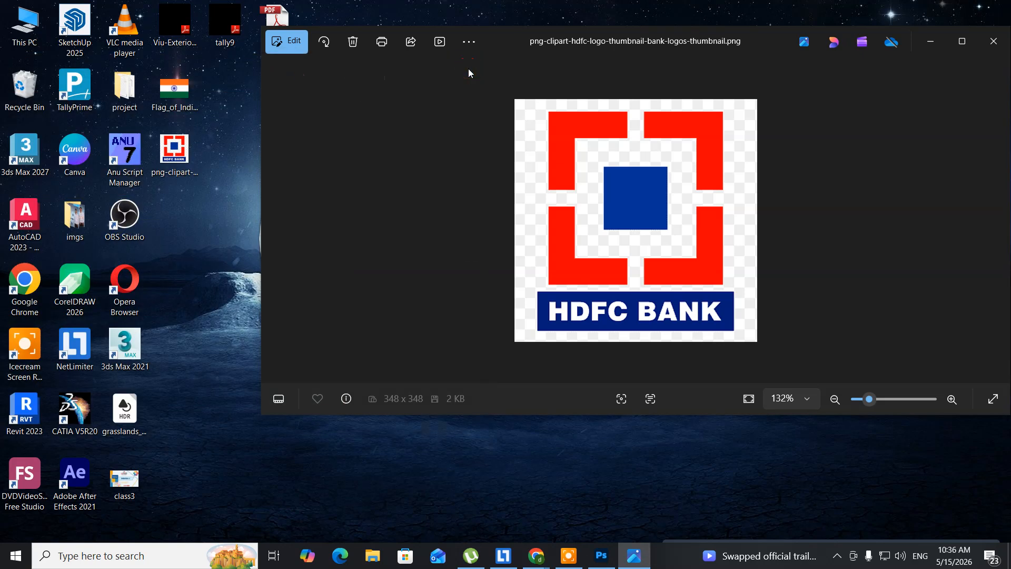
left_click_drag(564, 32, 393, 31)
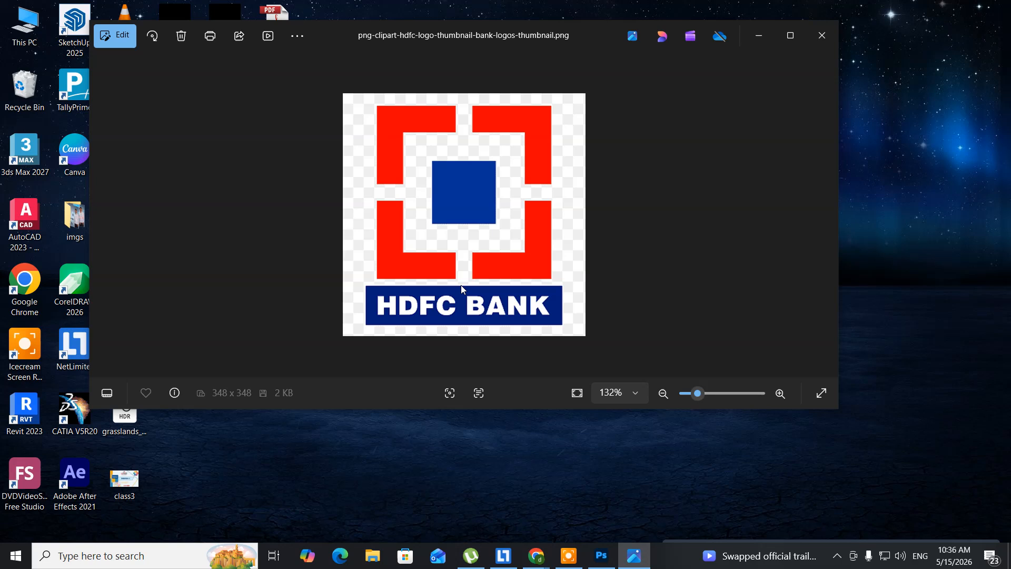
Switch back to Photoshop and select all layers of the indiaflage document except the background
left_click(603, 554)
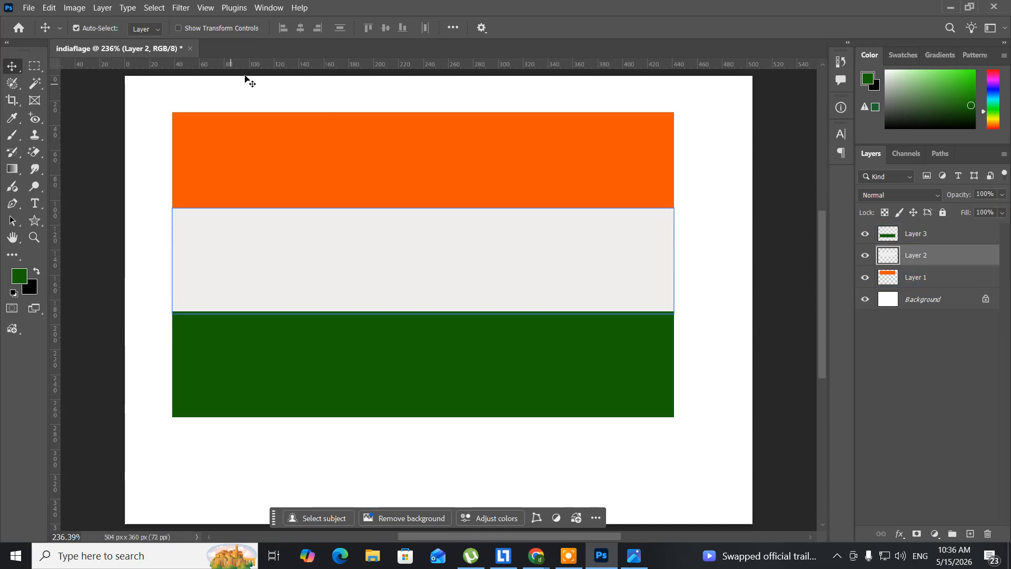
left_click(155, 15)
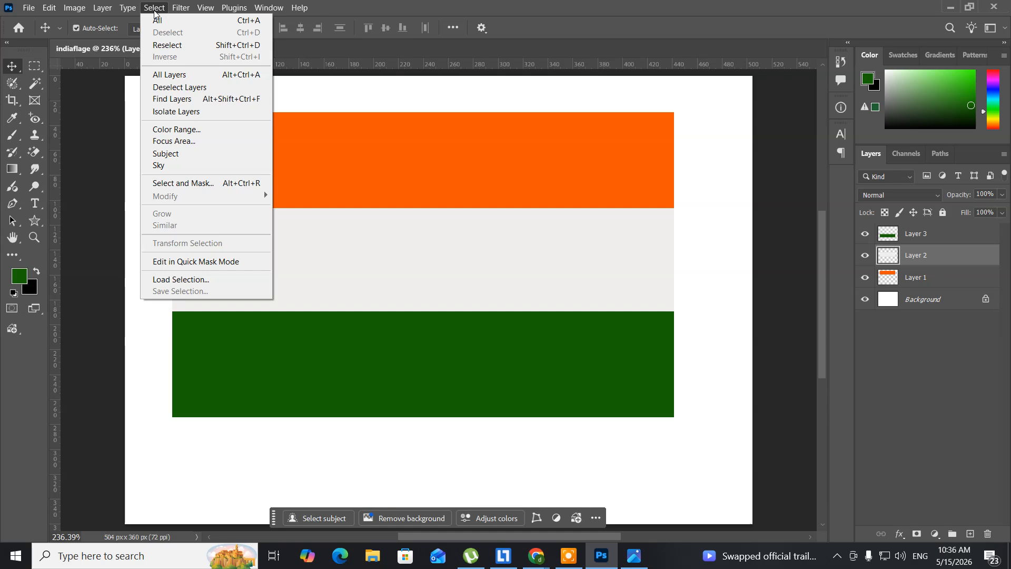
left_click(158, 76)
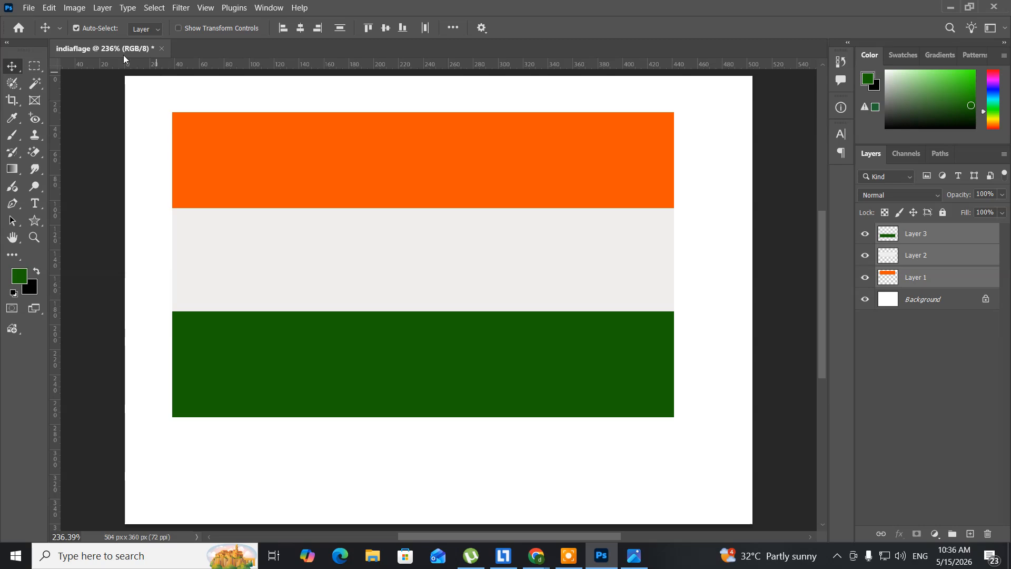
Delete the three selected stripe layers, keeping only the Background layer
left_click(102, 9)
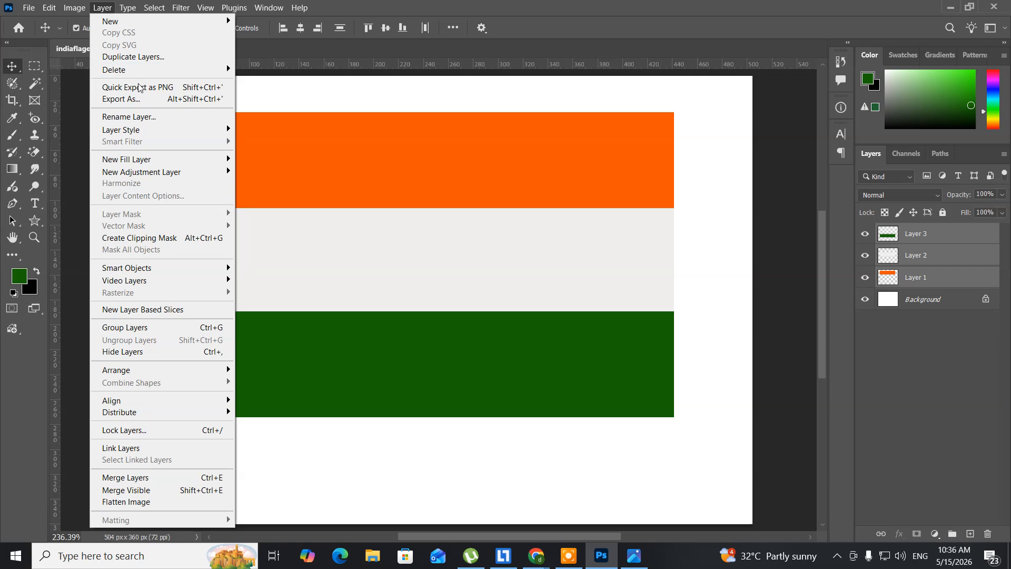
mouse_move(152, 74)
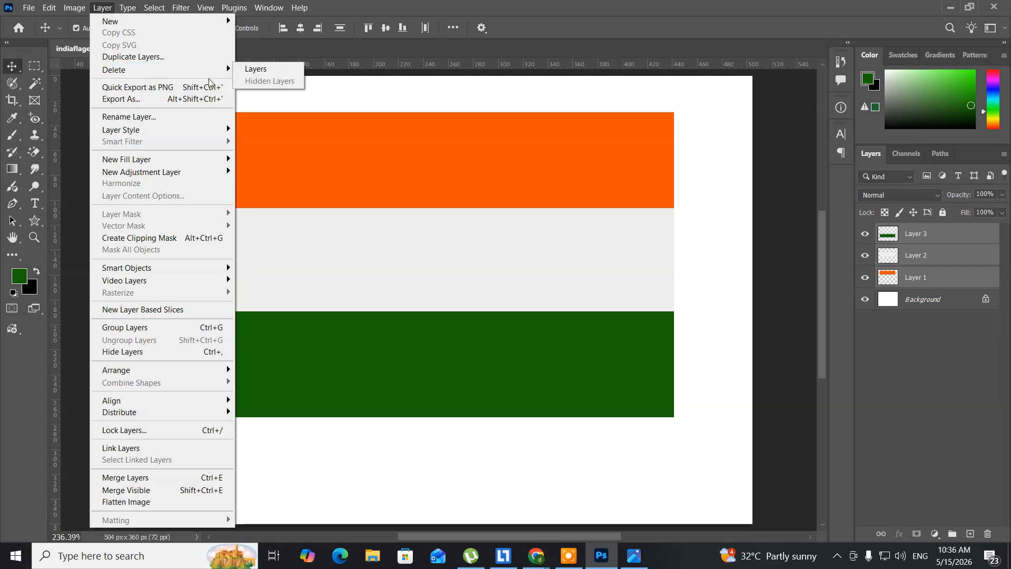
left_click(248, 72)
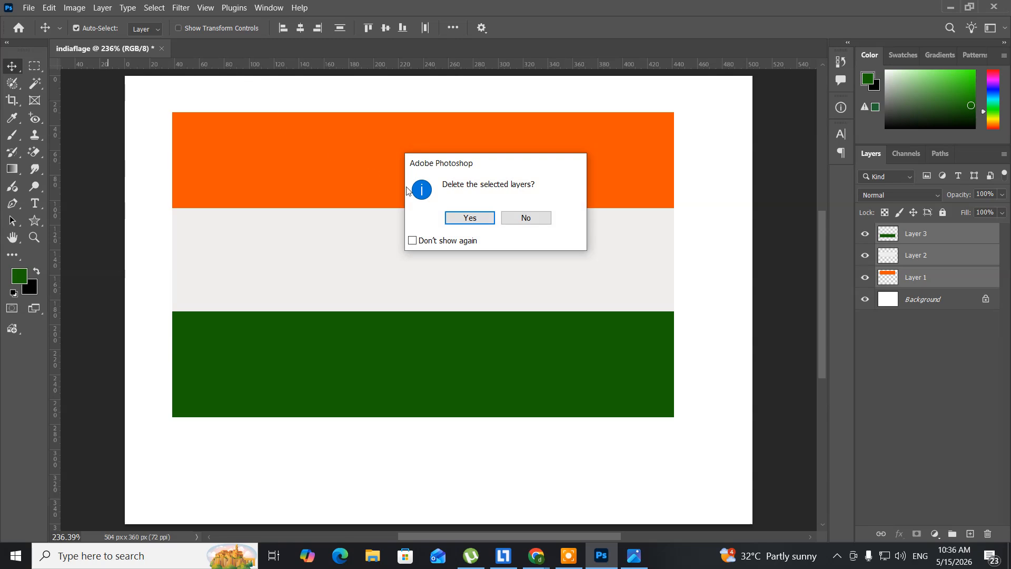
left_click(475, 220)
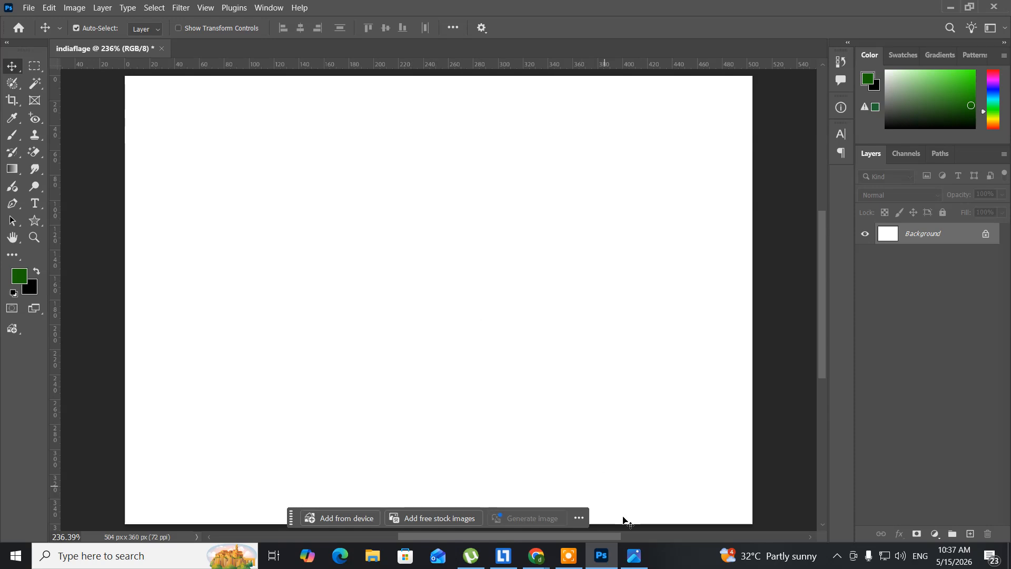
Check the HDFC Bank logo in the image viewer, and set the Rectangular Marquee tool's style to Fixed Ratio in Photoshop
left_click(635, 552)
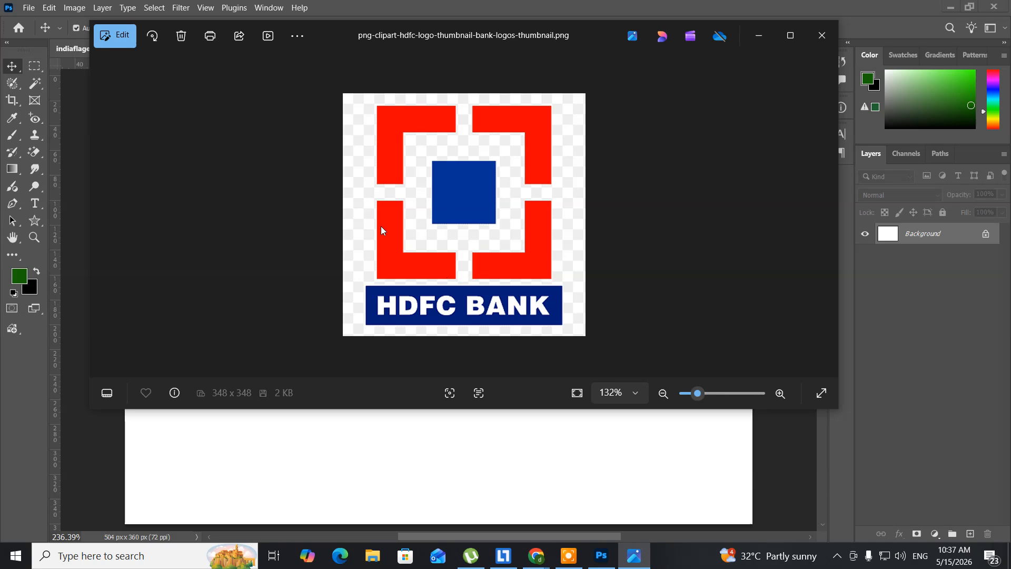
left_click(766, 28)
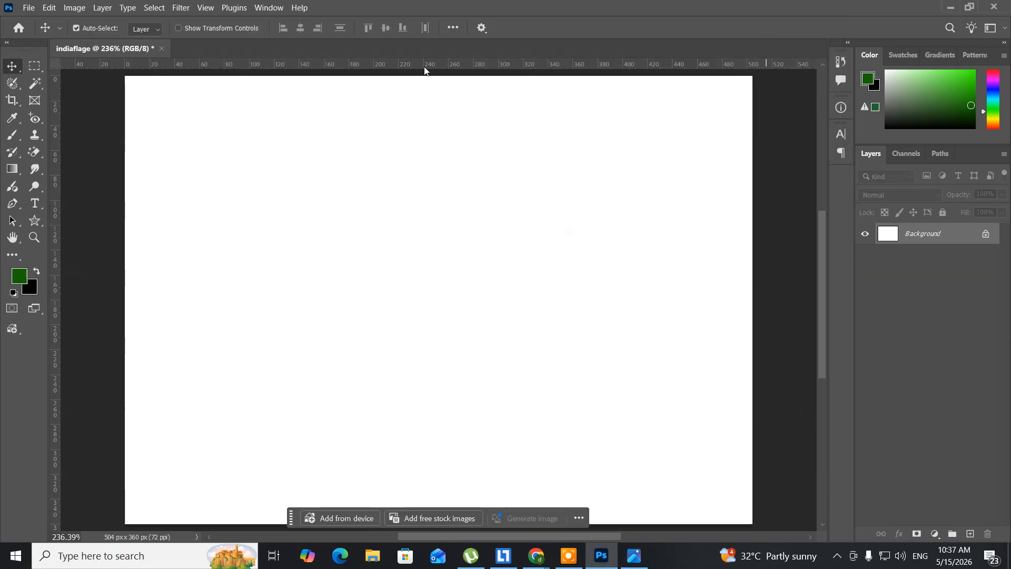
left_click(34, 68)
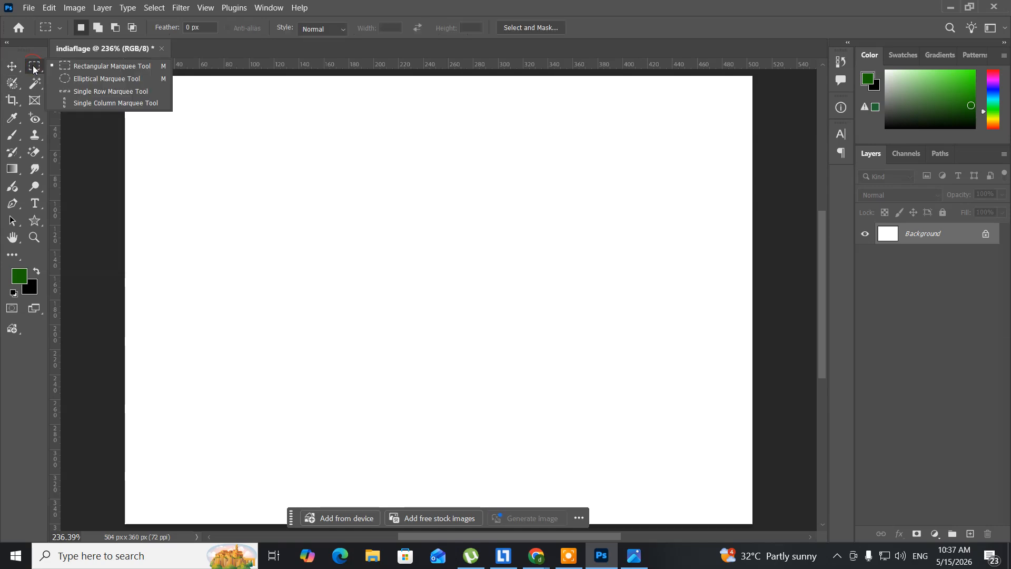
left_click(95, 67)
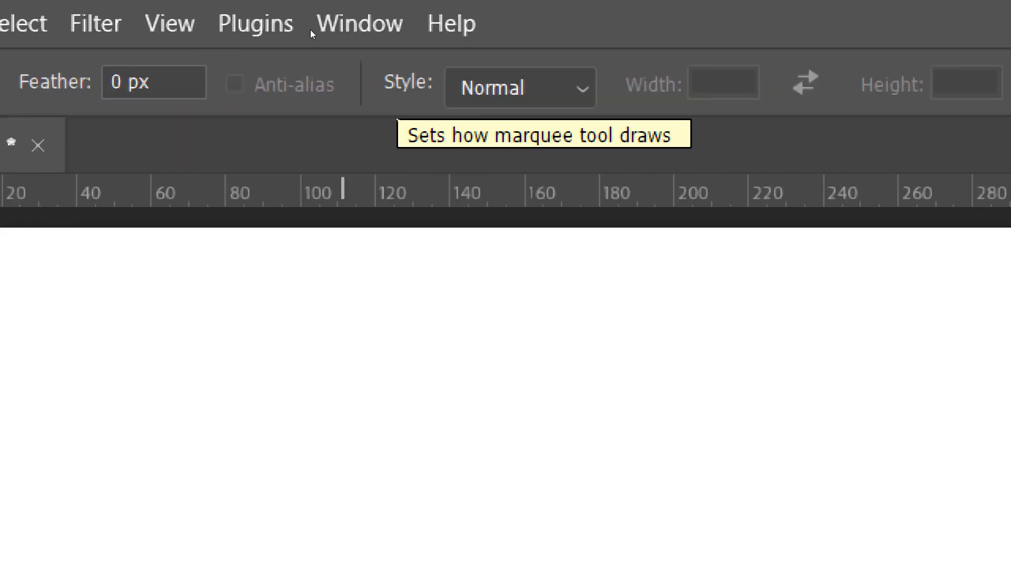
left_click(335, 35)
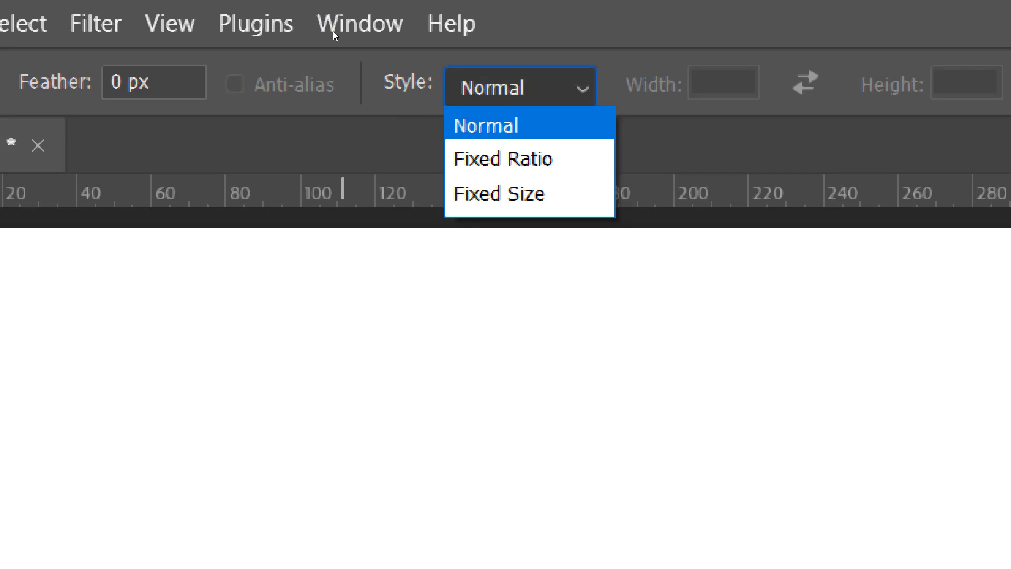
key("Down")
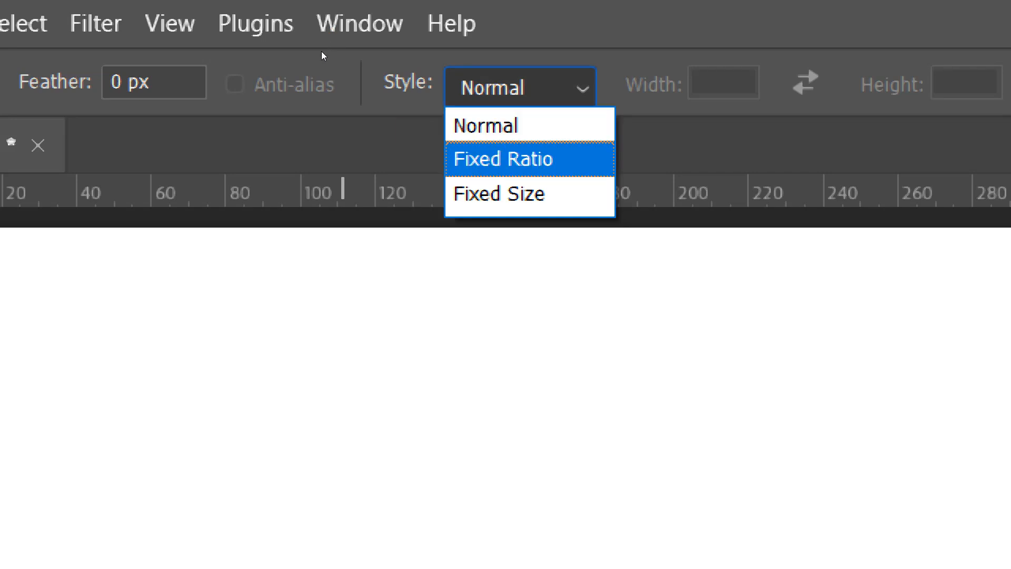
left_click(322, 53)
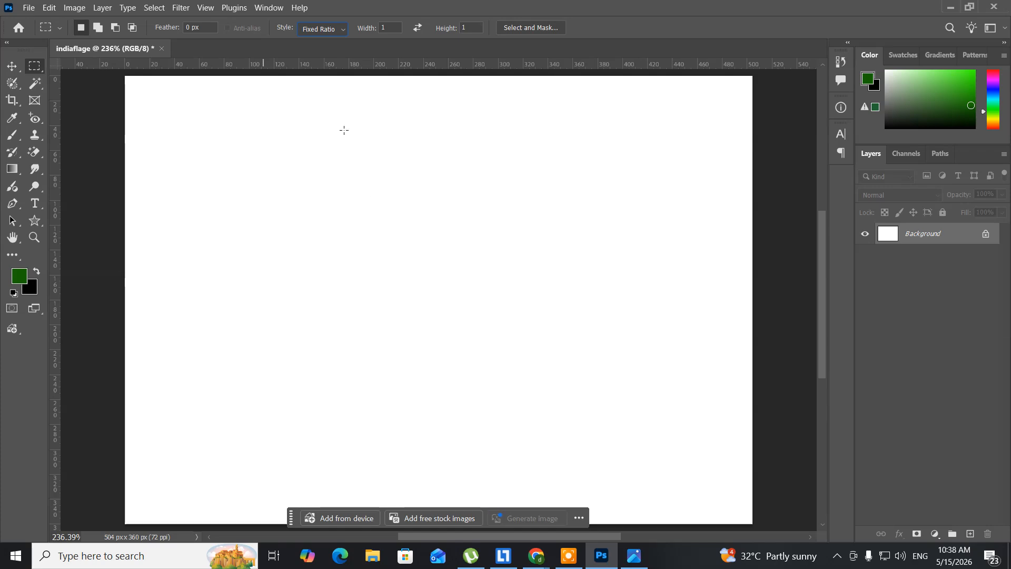
Draw a 1:1 square selection about 230 px wide in the left half of the canvas, and add a new layer
left_click(322, 29)
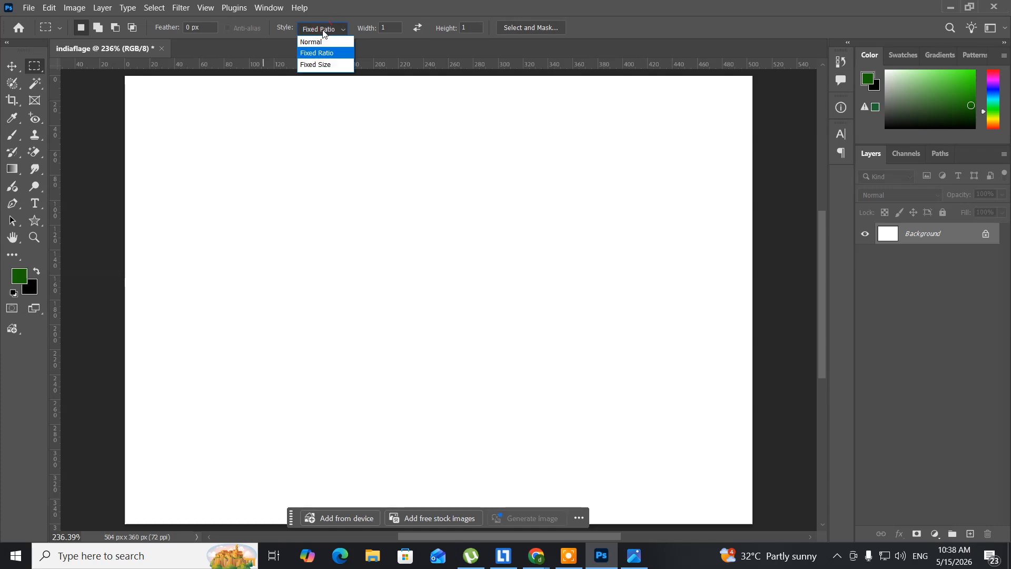
left_click(323, 30)
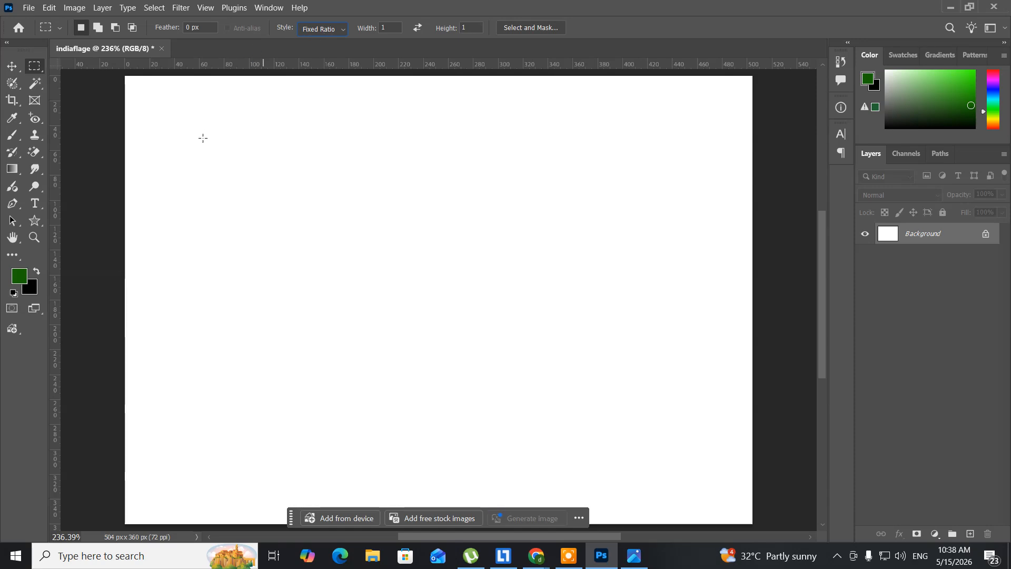
left_click_drag(203, 138, 578, 427)
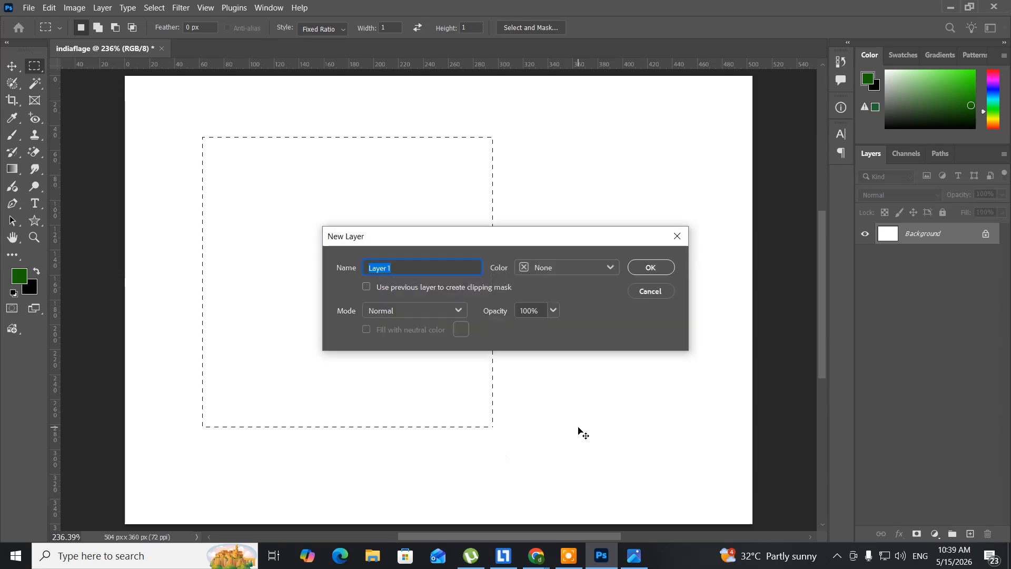
key("Return")
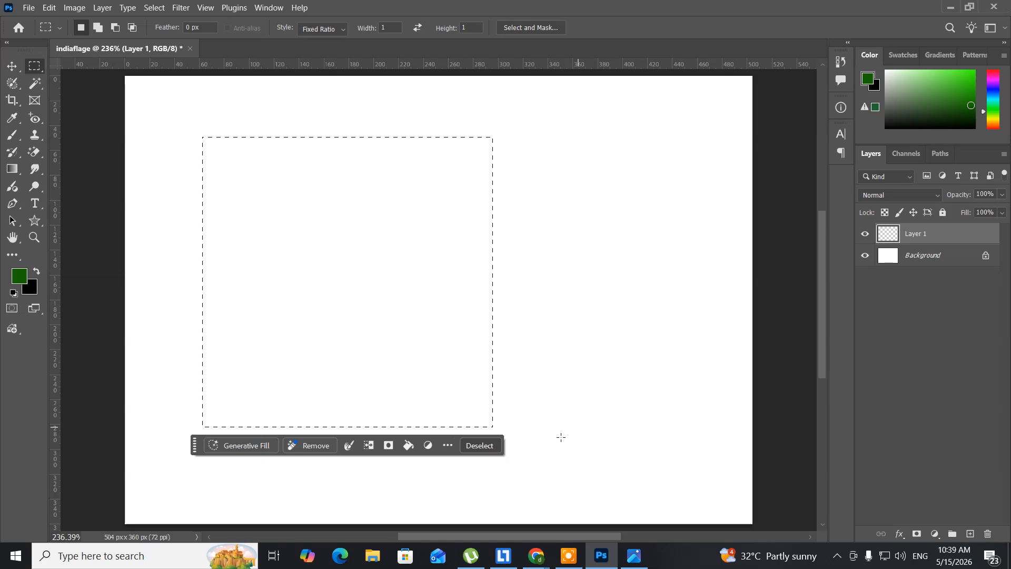
Consult the HDFC Bank logo's red, and fill the square selection with foreground colour fc0202
left_click(647, 560)
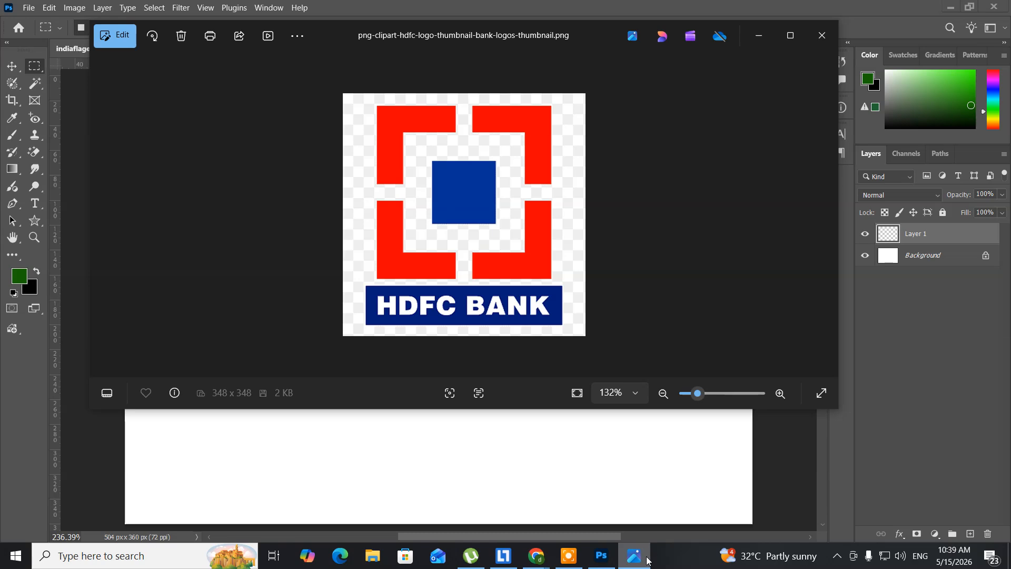
left_click(647, 560)
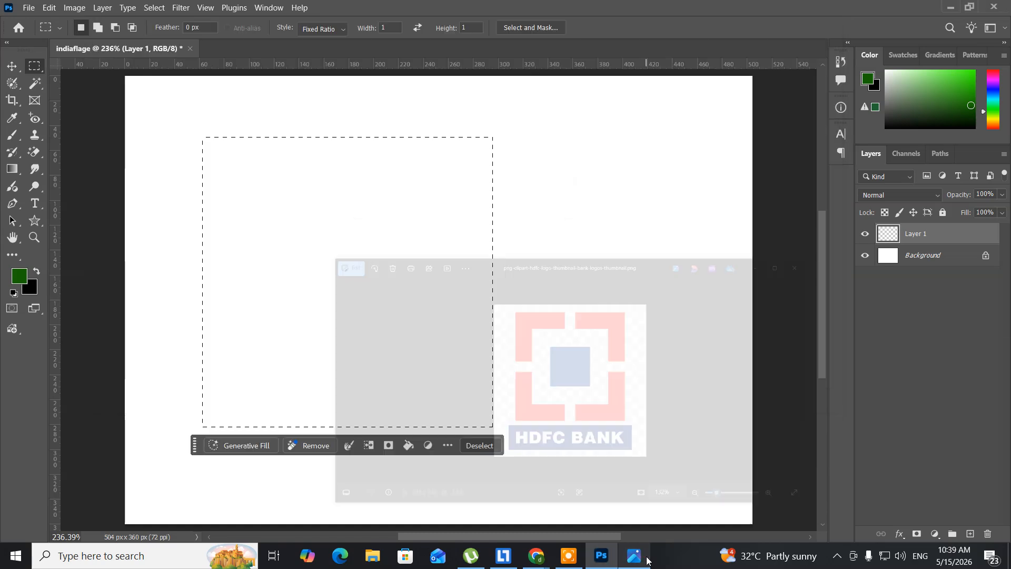
left_click(20, 276)
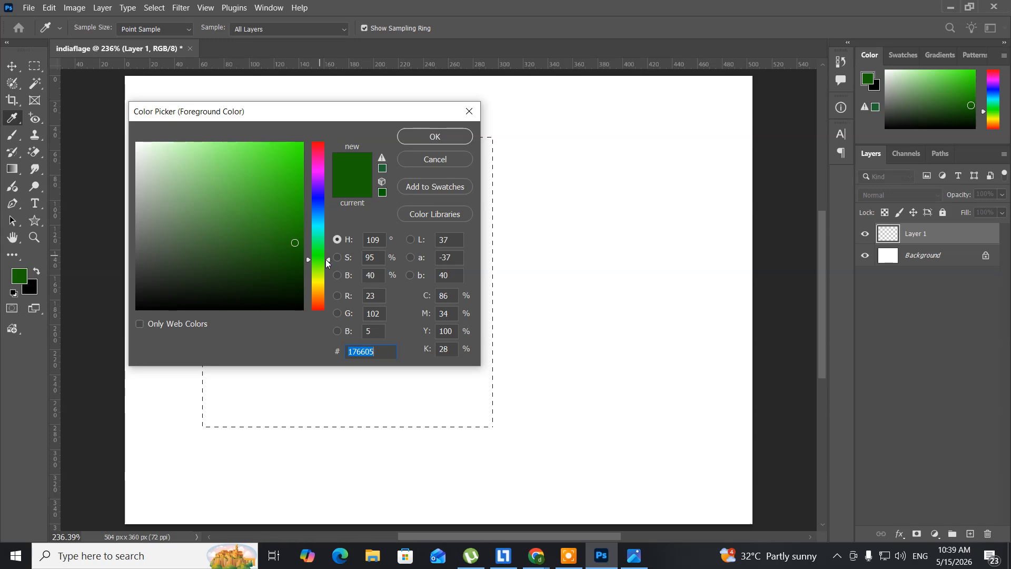
left_click_drag(325, 259, 328, 130)
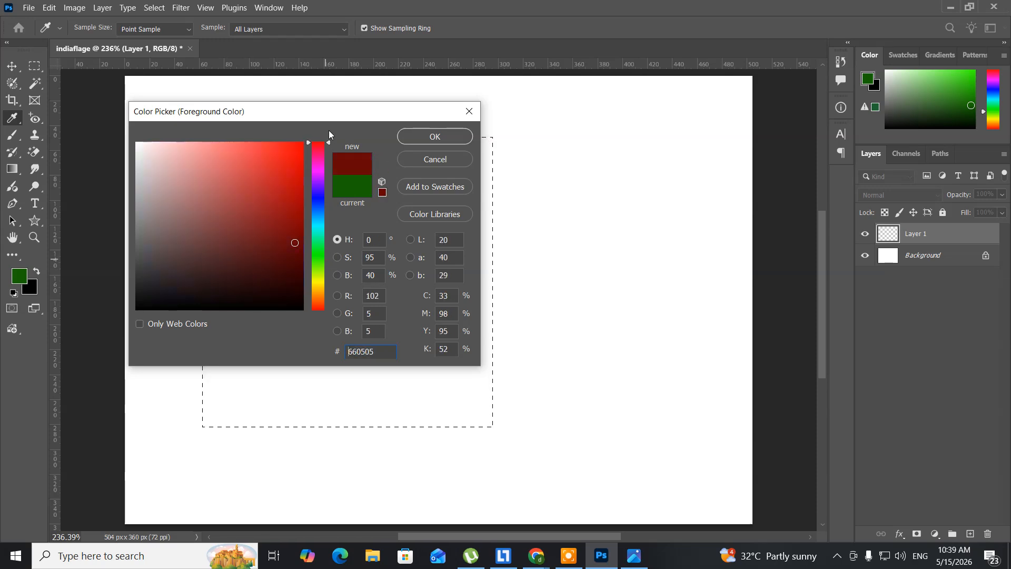
left_click(302, 144)
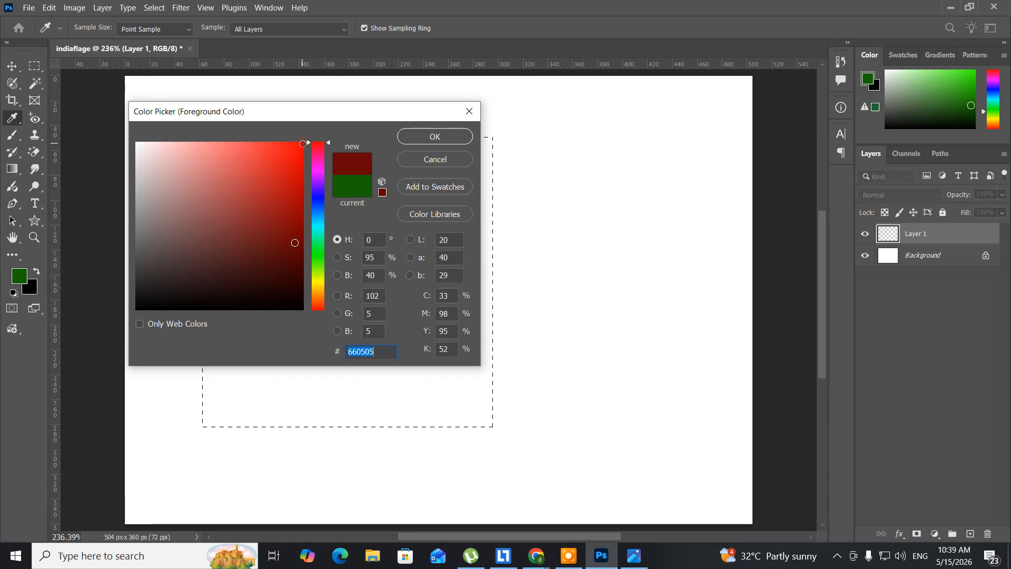
left_click(417, 138)
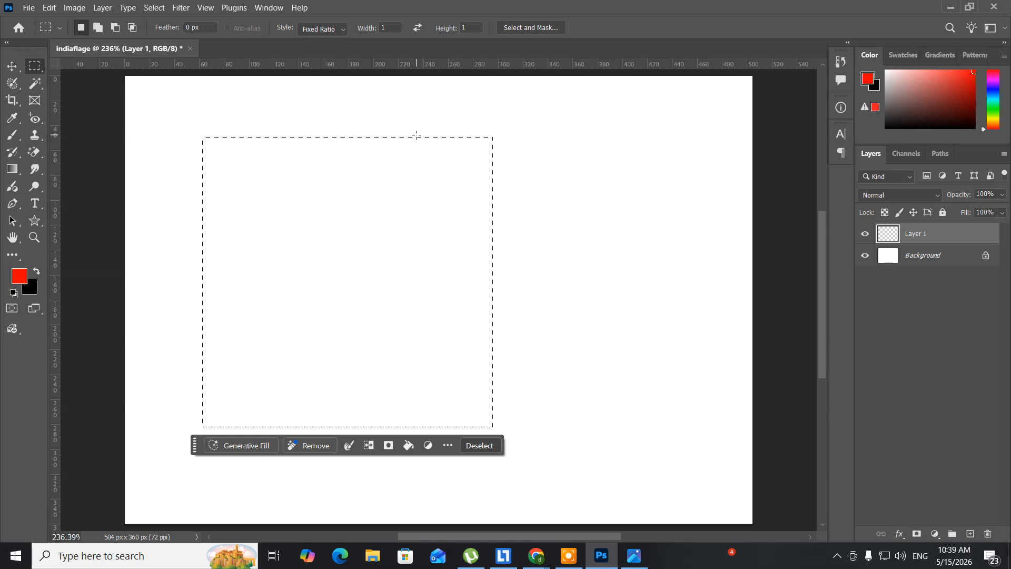
key("alt+BackSpace")
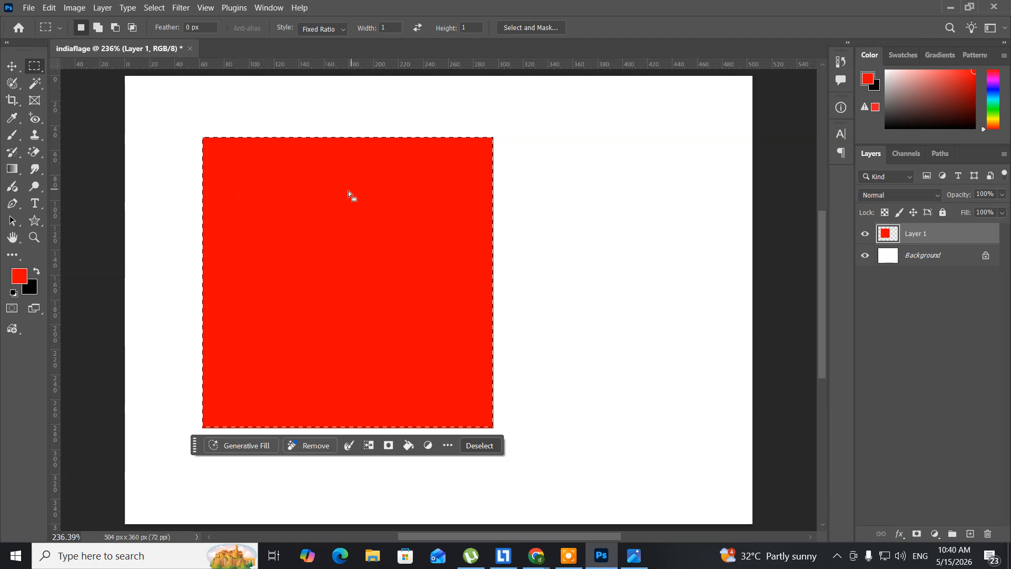
Scale the selection about its centre to 72.71% and delete the red inside it, leaving a square frame
left_click(156, 10)
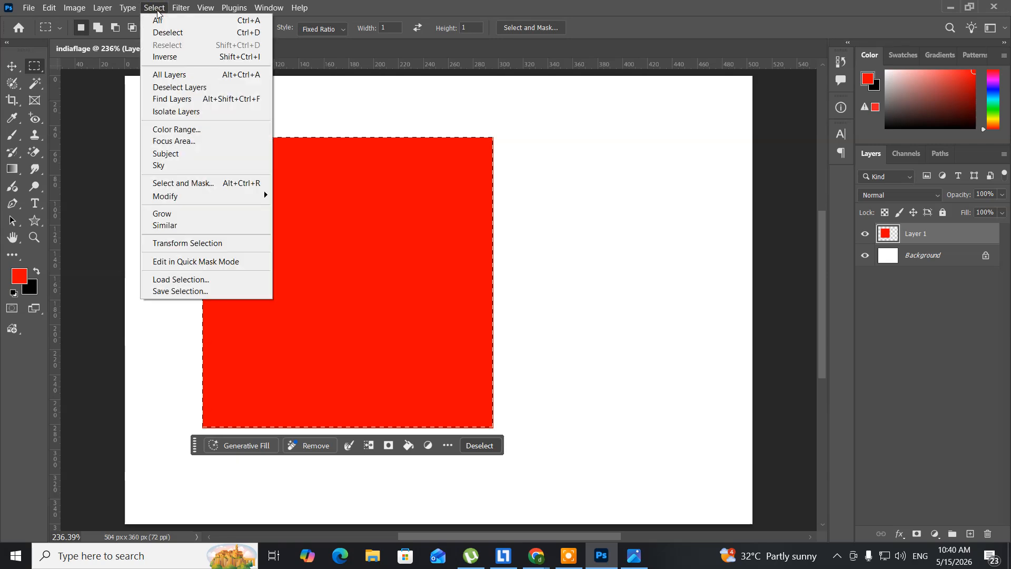
left_click(209, 243)
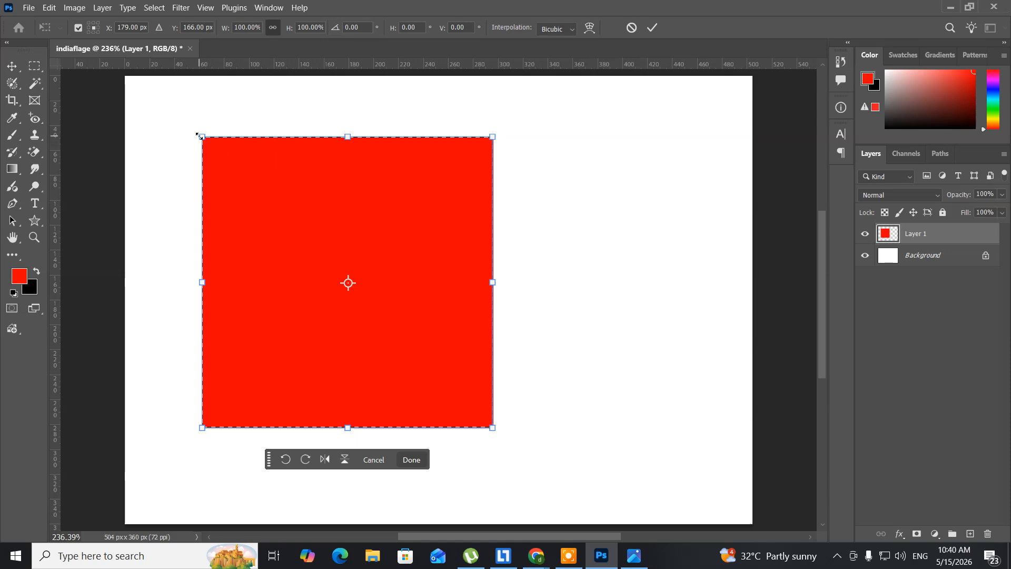
left_click_drag(199, 135, 247, 166)
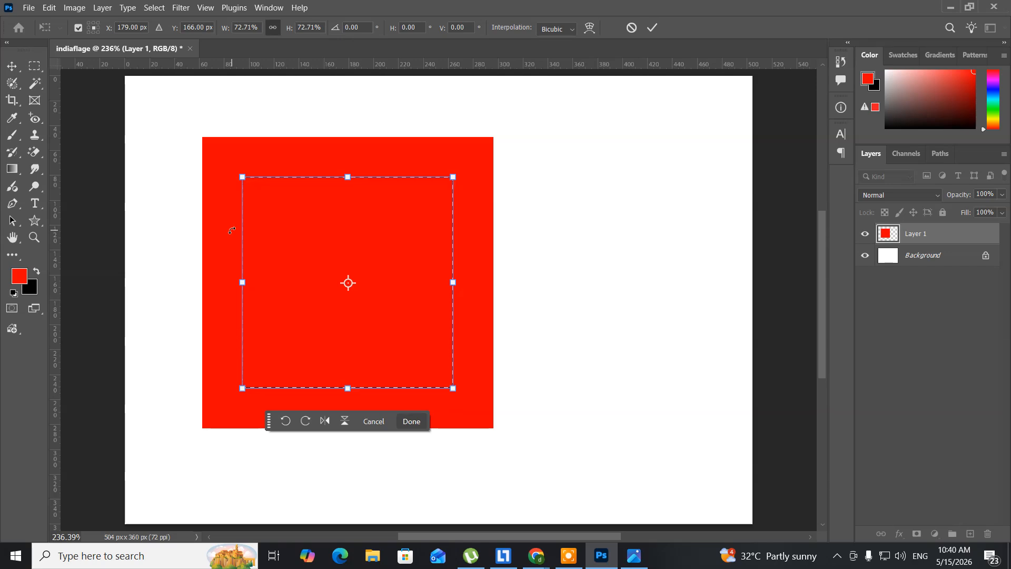
key("Return")
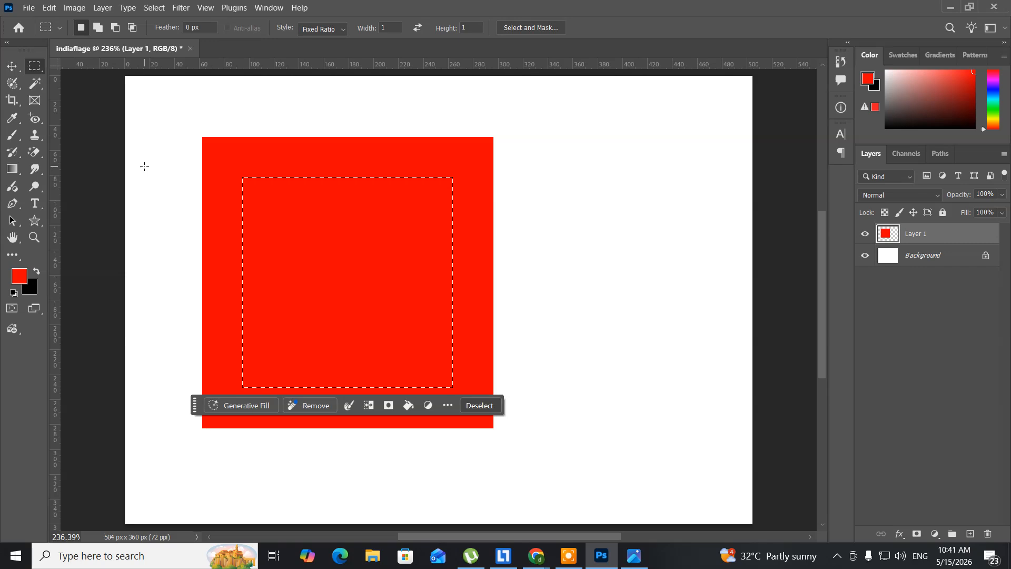
key("Delete")
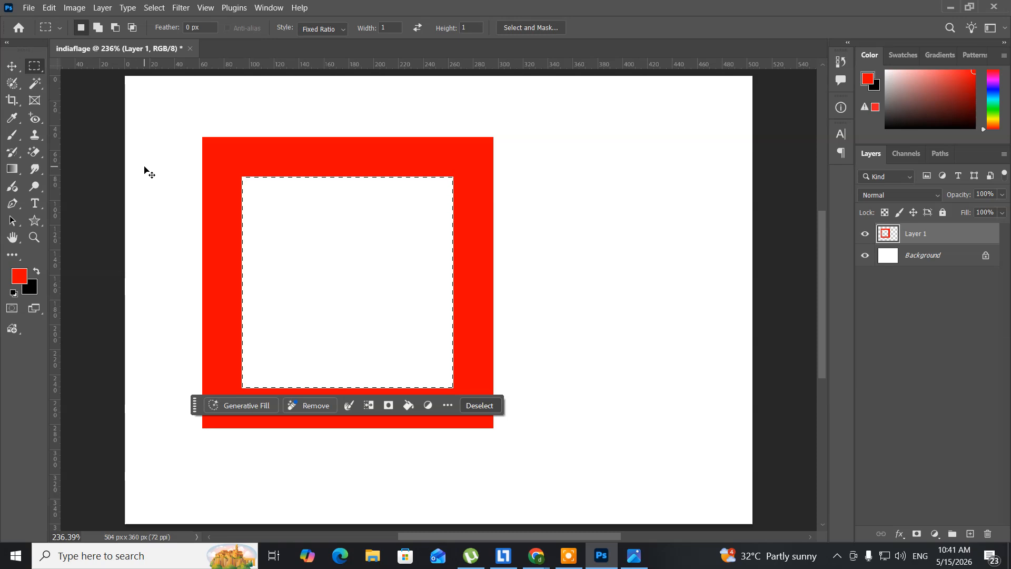
Add a new layer and fill the inner square selection with the blue foreground colour 023c9c
key("ctrl+shift+alt+n")
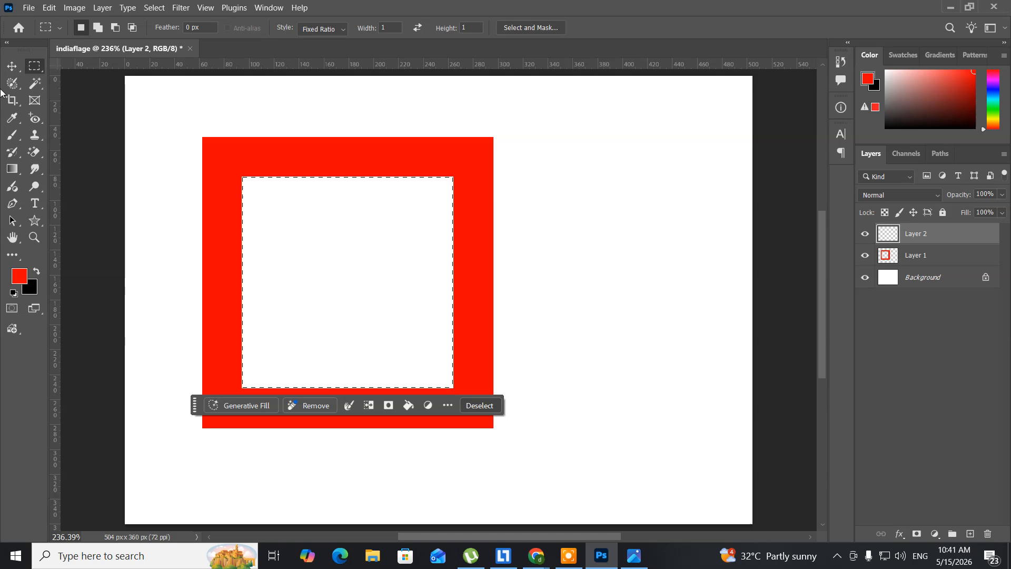
left_click(17, 274)
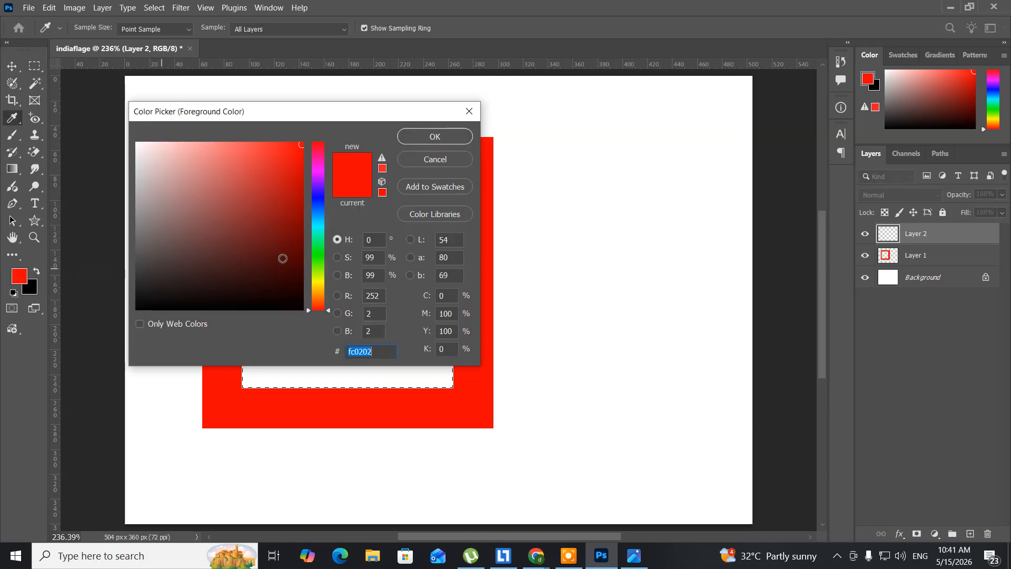
left_click(321, 209)
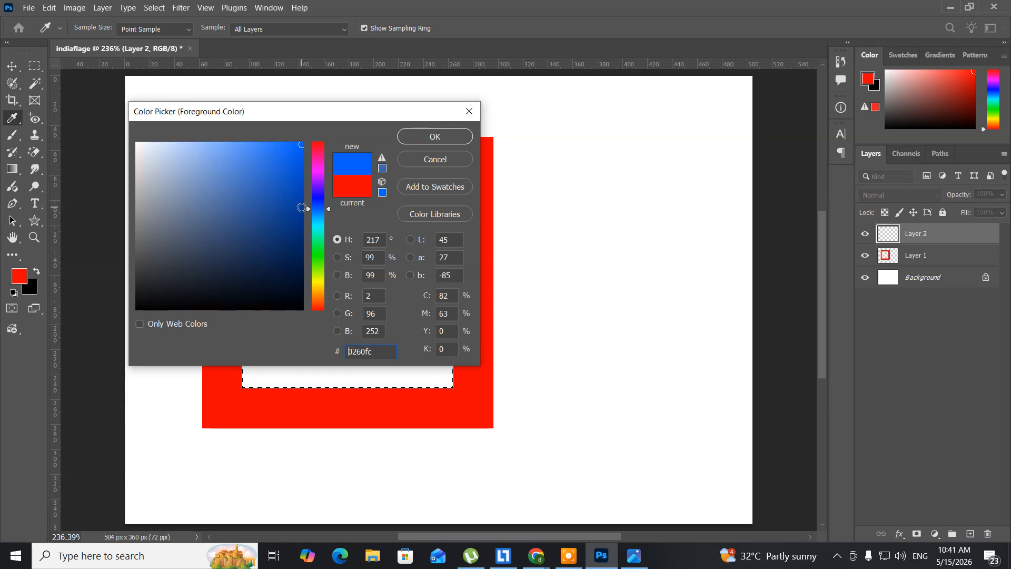
left_click(301, 207)
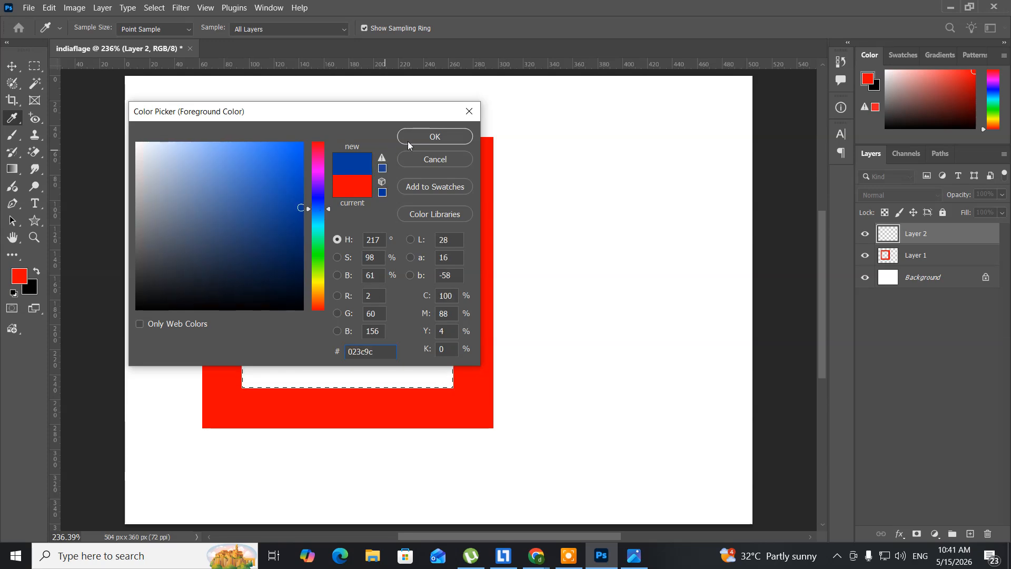
left_click(420, 137)
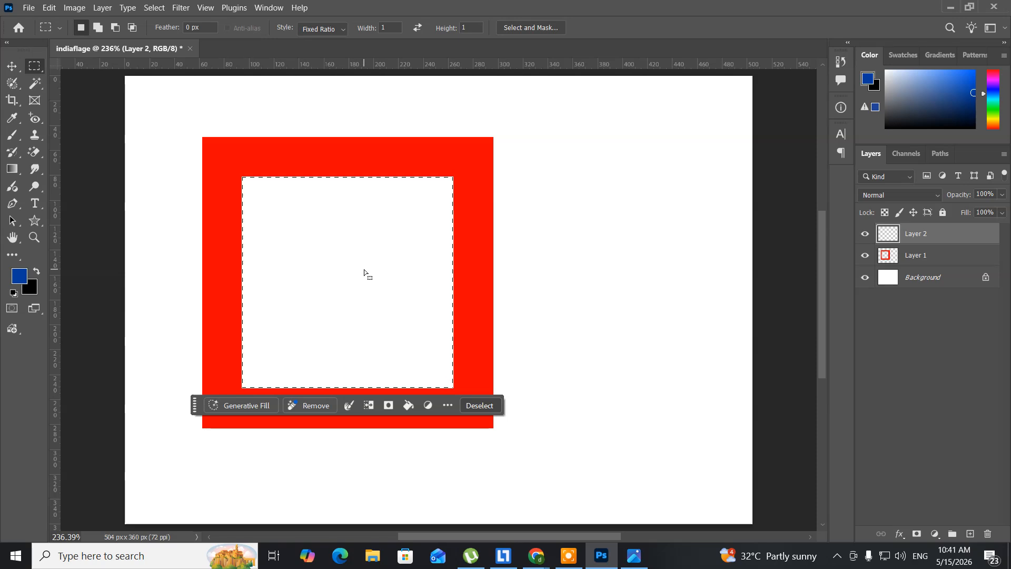
key("alt")
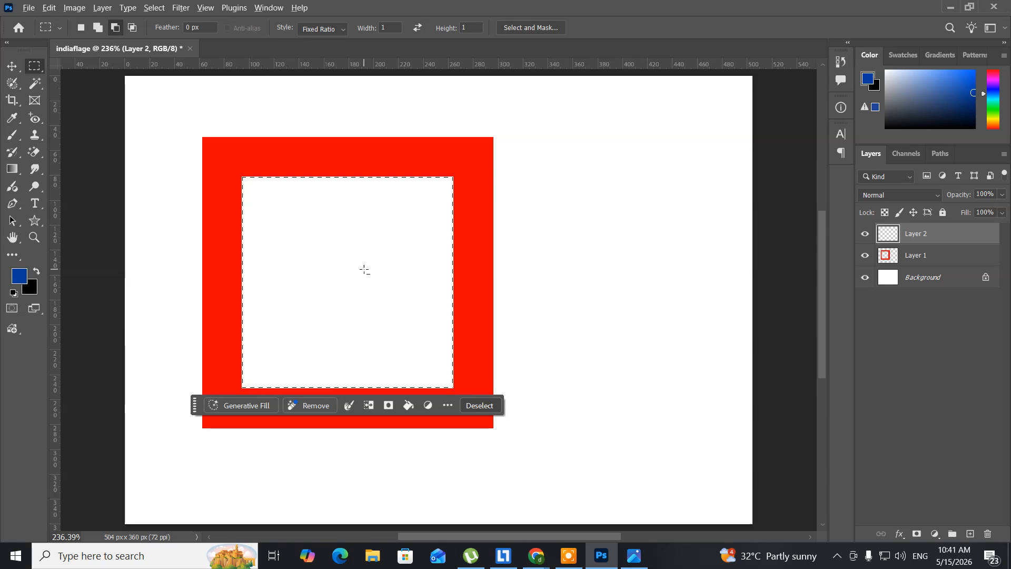
key("alt+BackSpace")
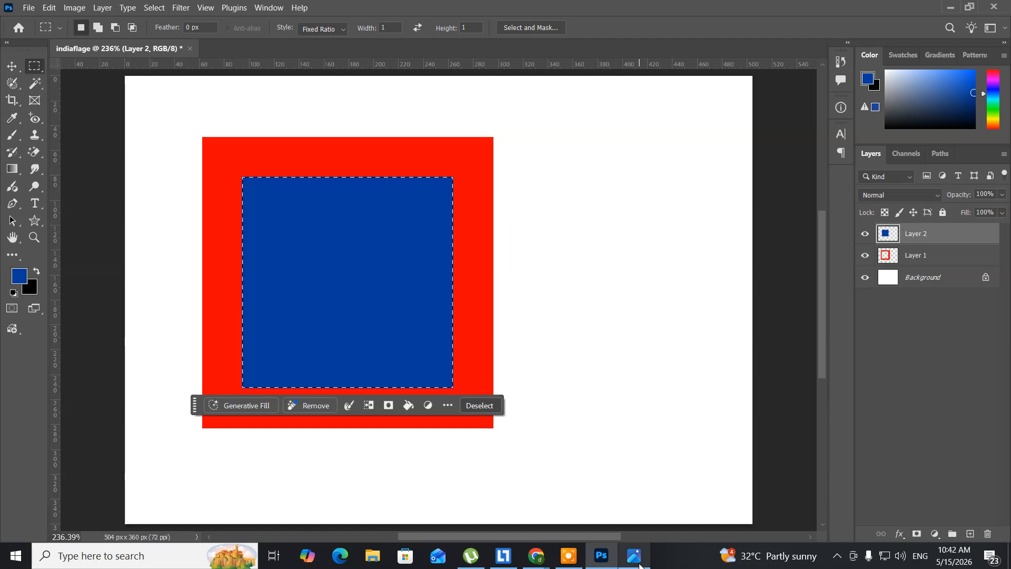
Check the reference logo, target the red frame's layer, and transform the selection into a horizontal band at 161.76% width and 20.59% height
left_click(637, 561)
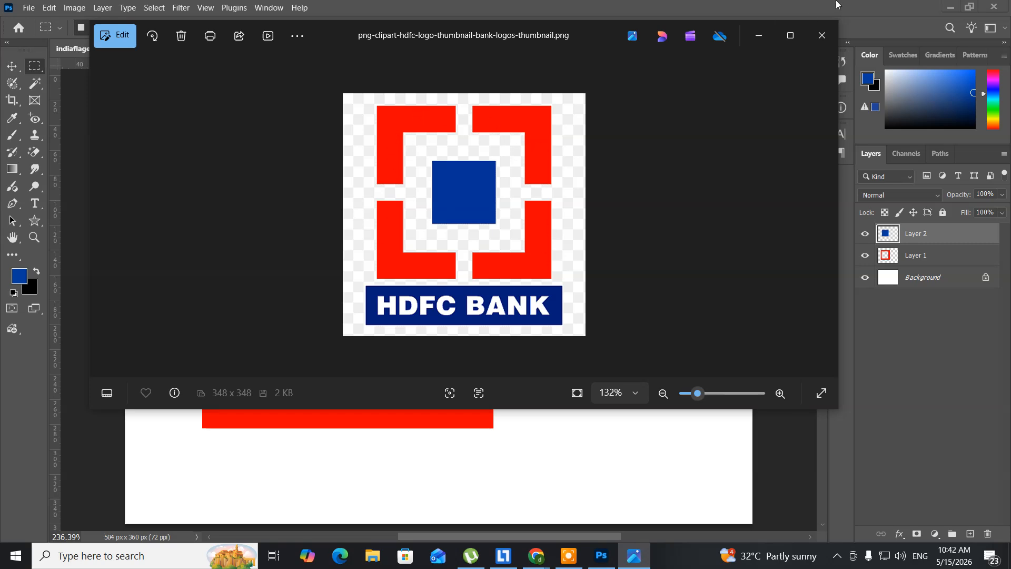
left_click(759, 35)
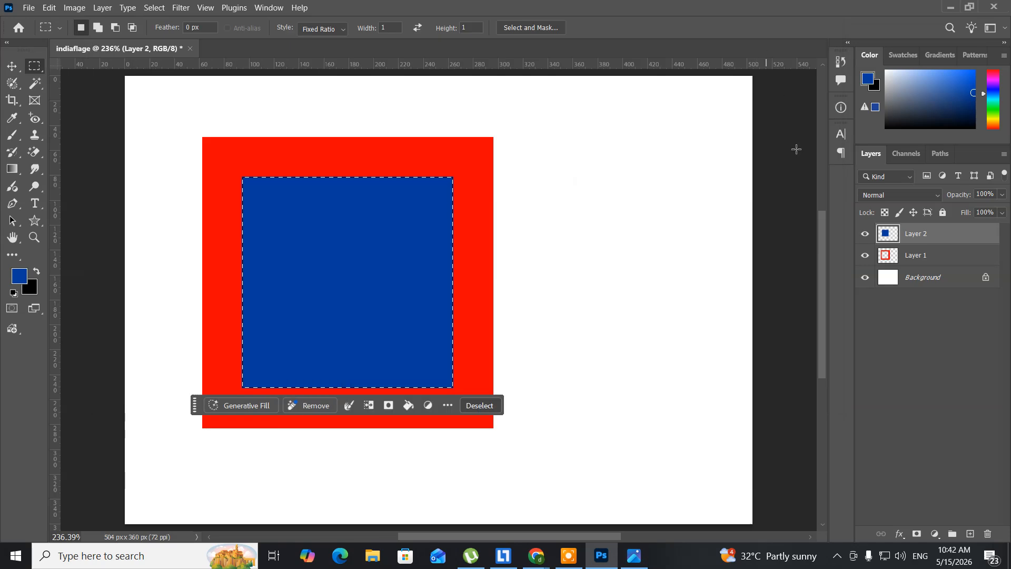
left_click(921, 262)
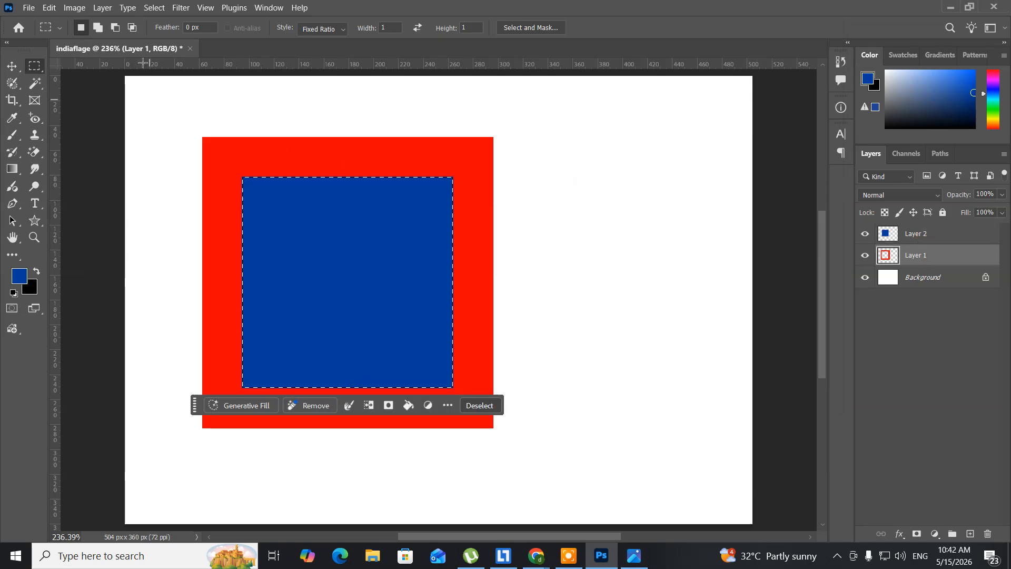
left_click(154, 8)
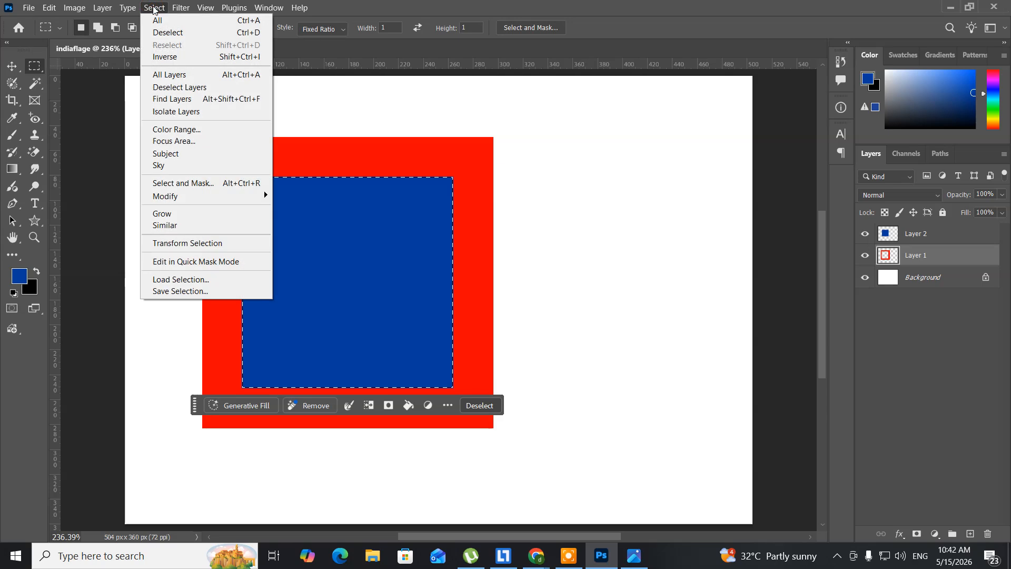
left_click(199, 243)
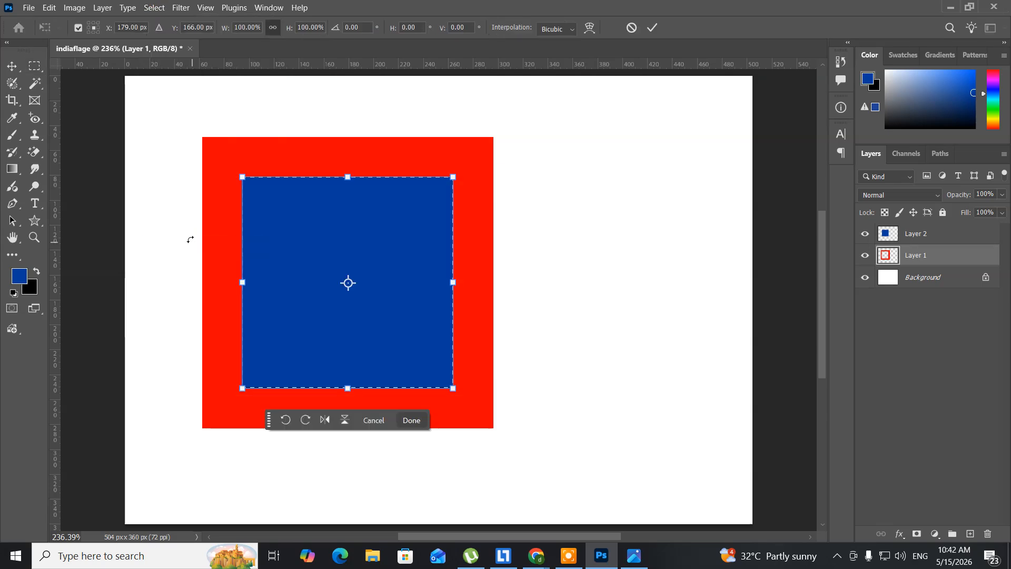
left_click_drag(351, 178, 346, 267)
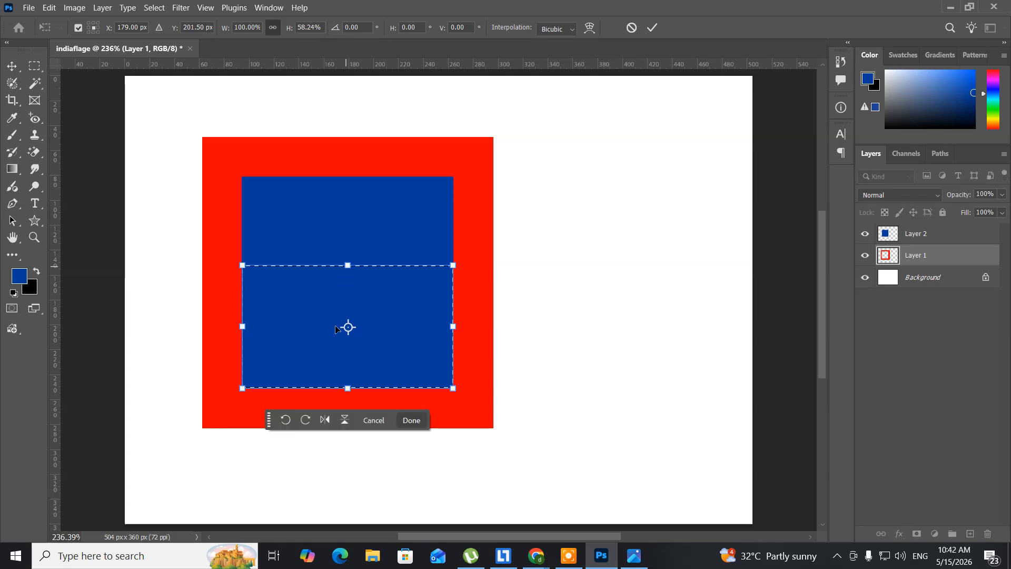
left_click_drag(349, 387, 353, 308)
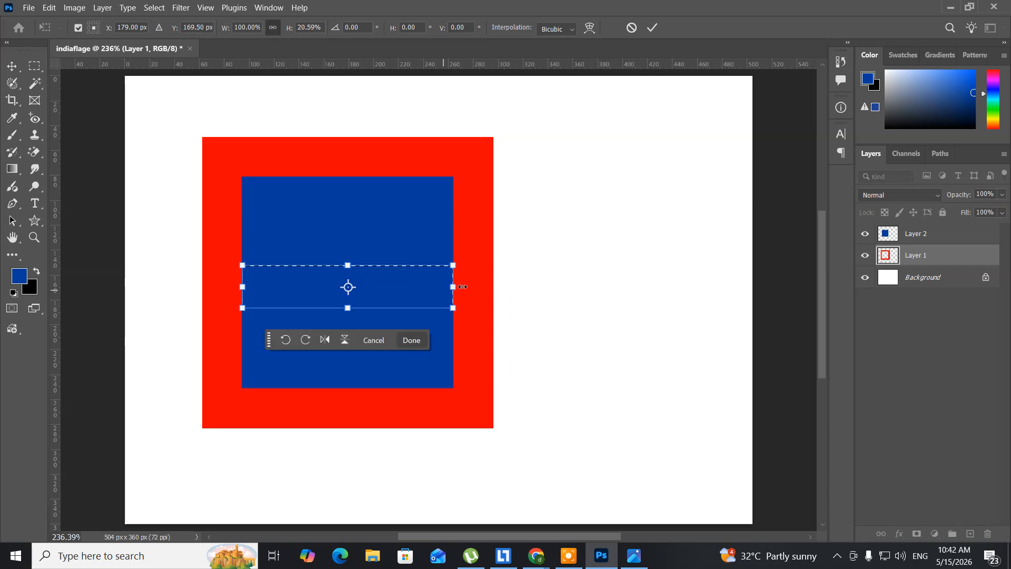
left_click_drag(460, 285, 529, 287)
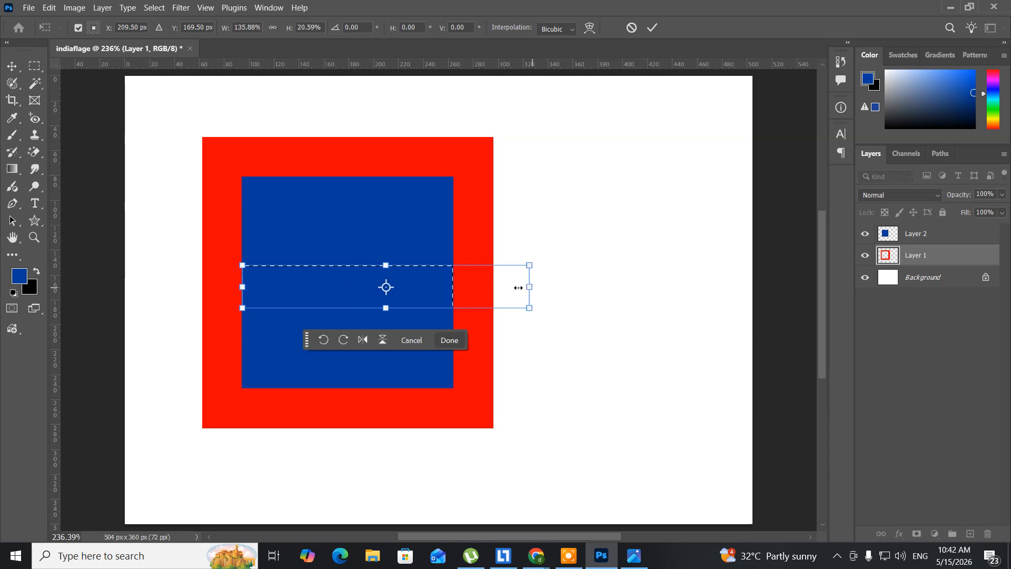
left_click_drag(246, 287, 187, 287)
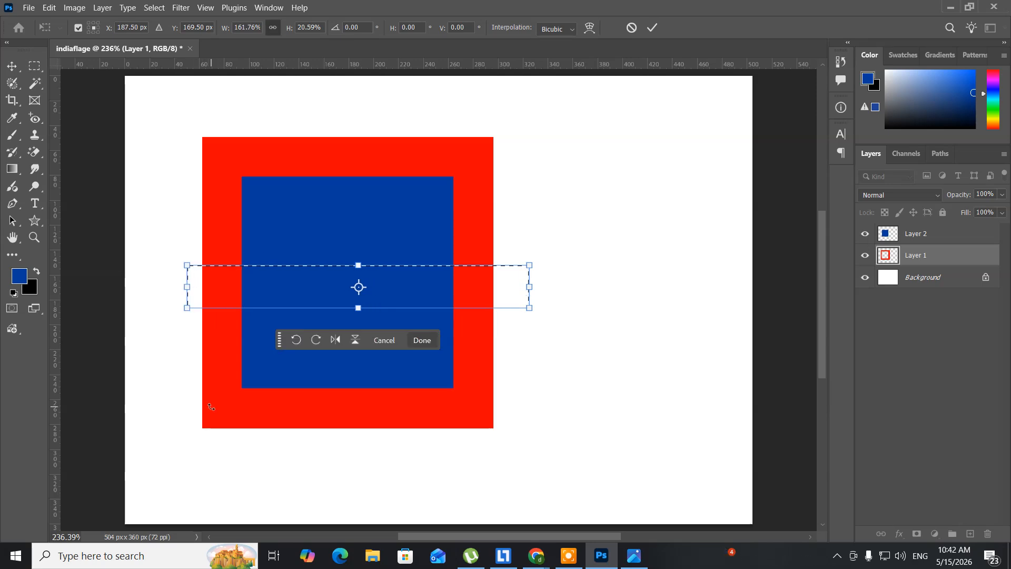
key("m")
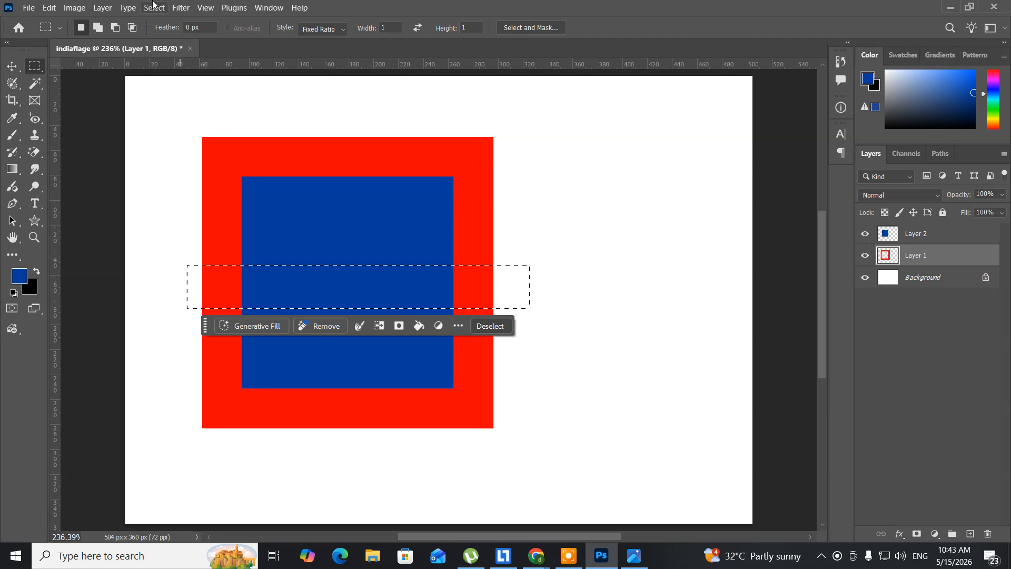
Move the band selection up to Y 163.50 px and delete the red inside it, splitting the frame's two vertical sides
left_click(153, 7)
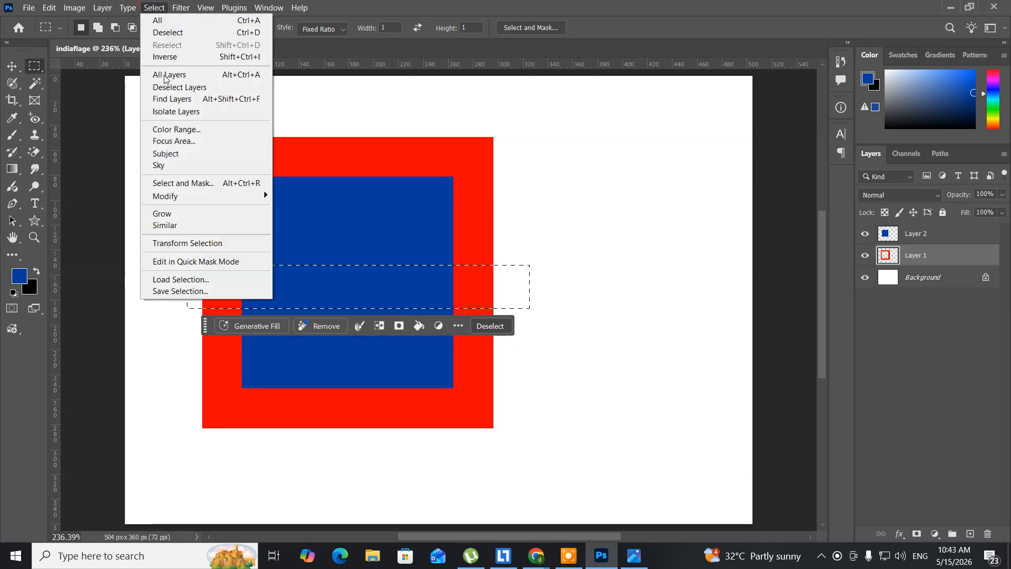
left_click(195, 243)
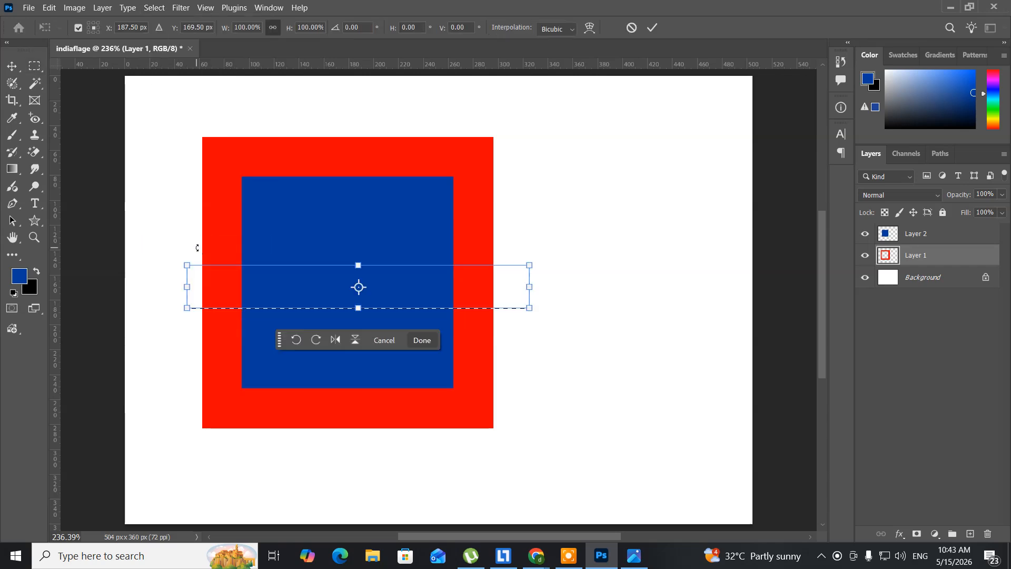
key("Up")
key("Up")
key("Up")
key("Up")
key("Up")
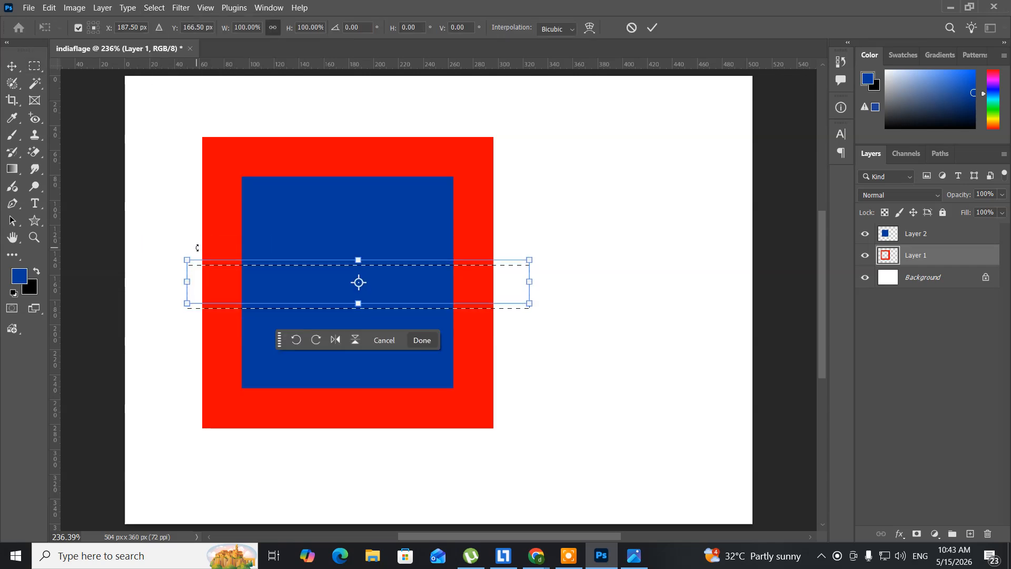
key("Up")
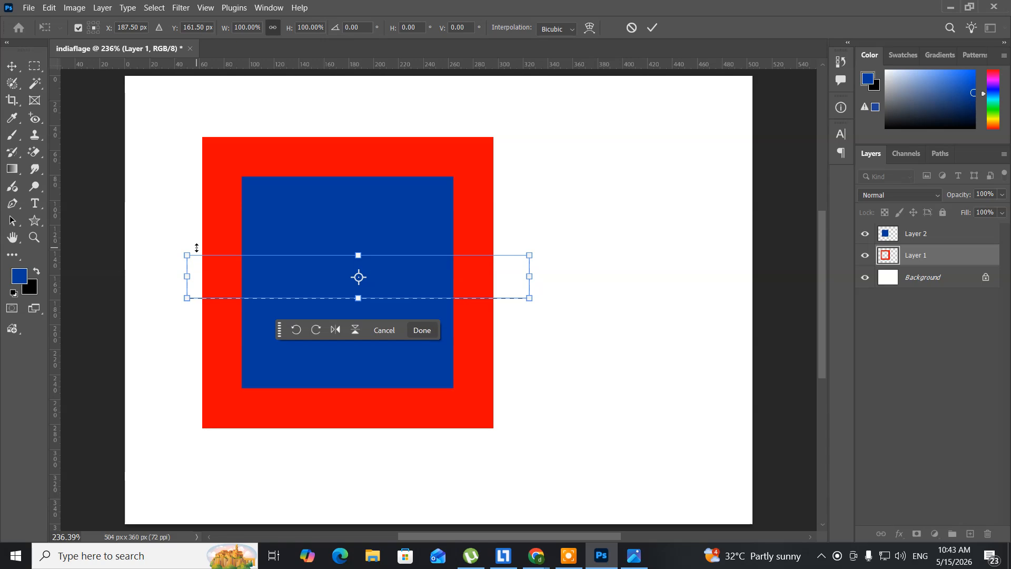
key("Down")
key("Down")
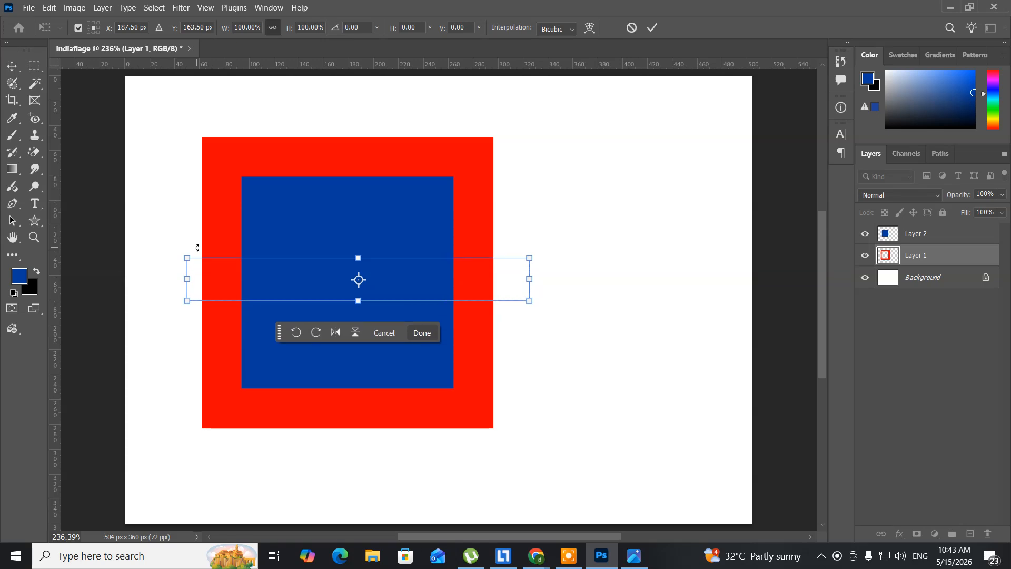
key("Return")
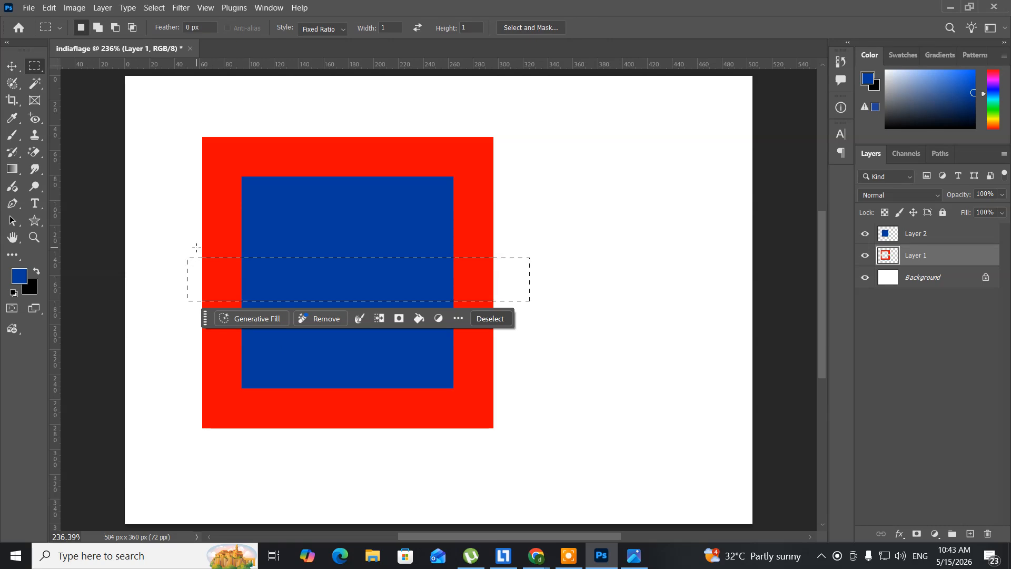
key("Delete")
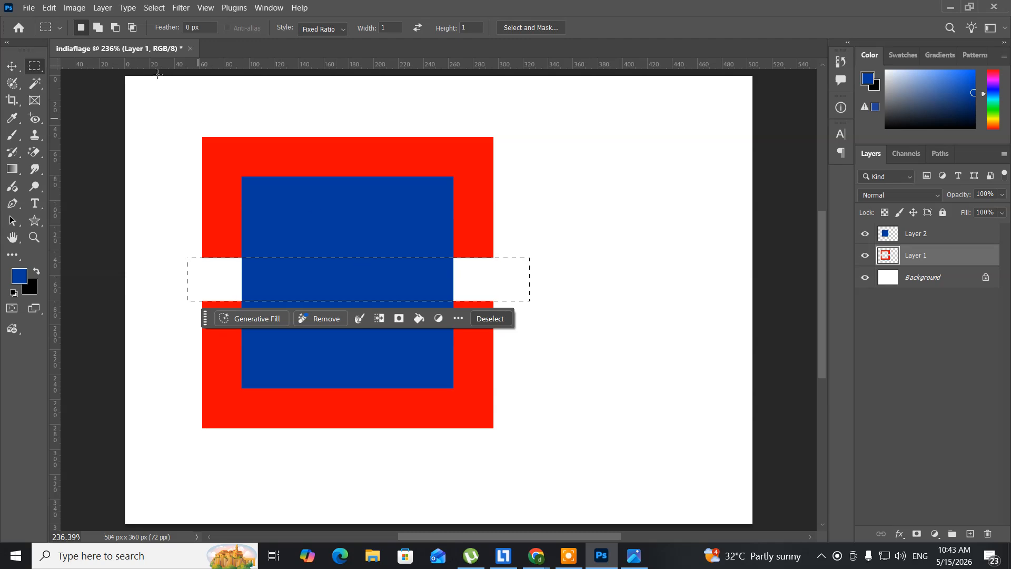
Rotate the band selection 90° clockwise, delete the red inside it to split the frame's horizontal sides, and deselect
left_click(158, 9)
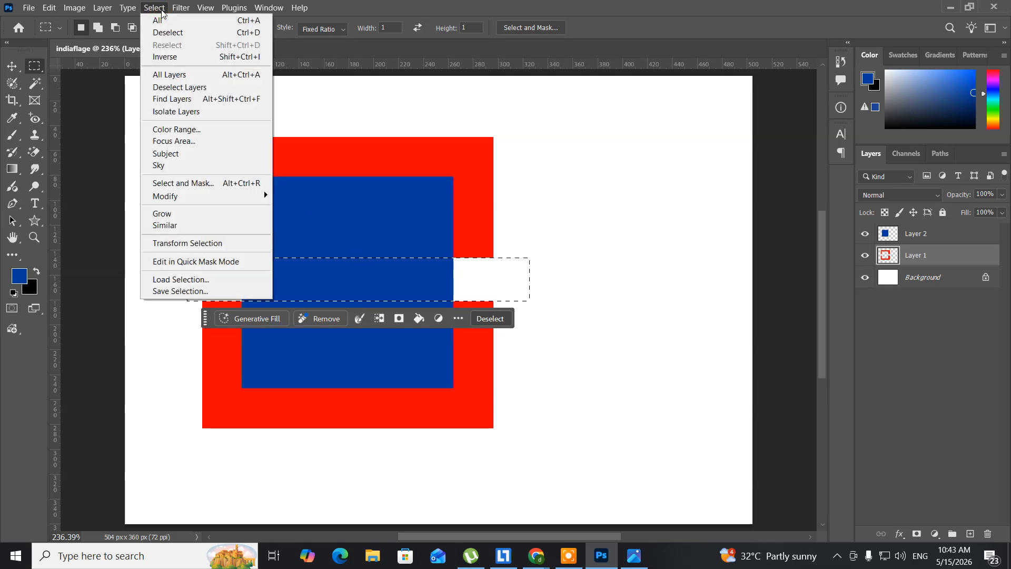
left_click(221, 244)
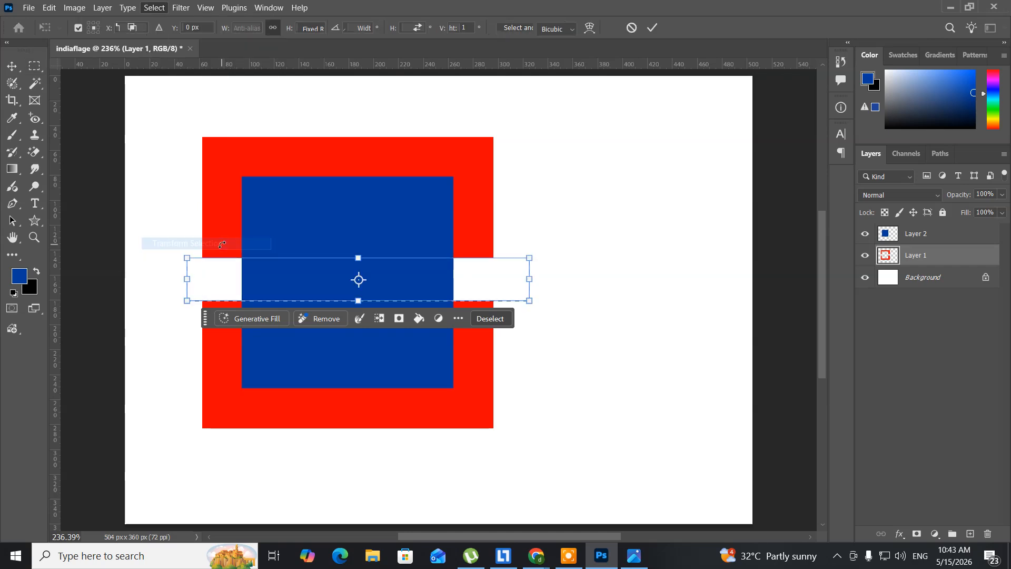
right_click(280, 272)
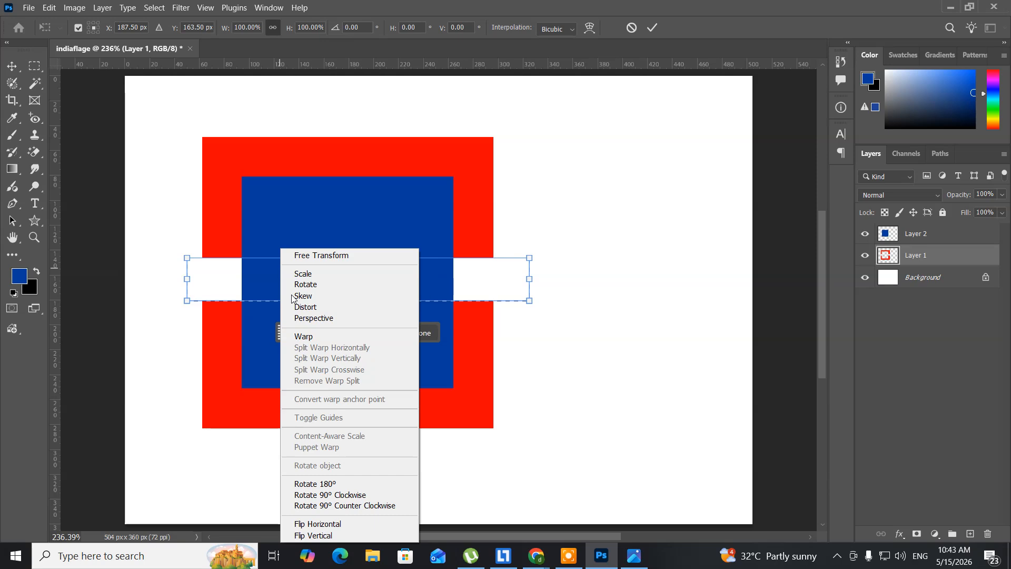
left_click(321, 495)
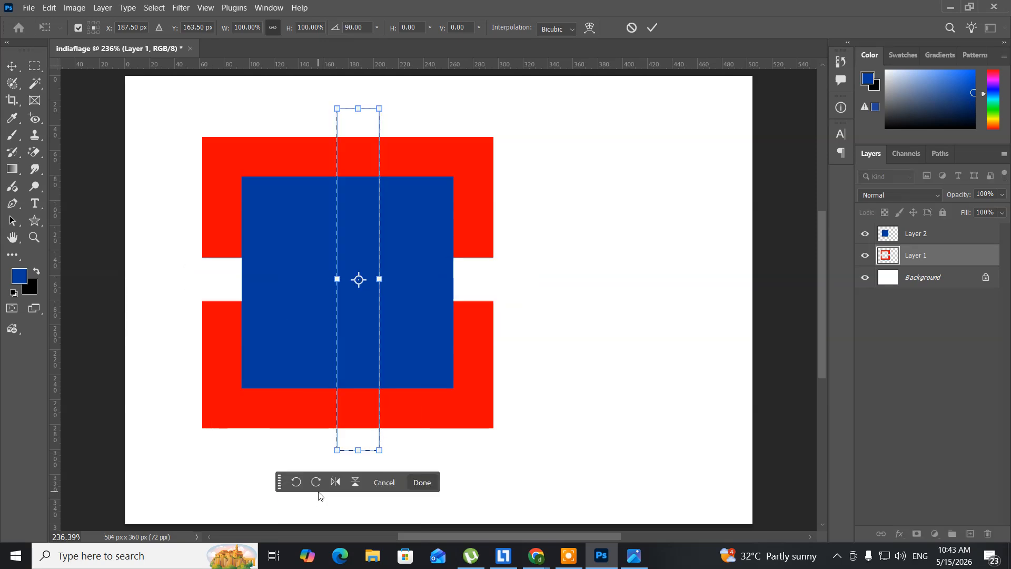
key("Return")
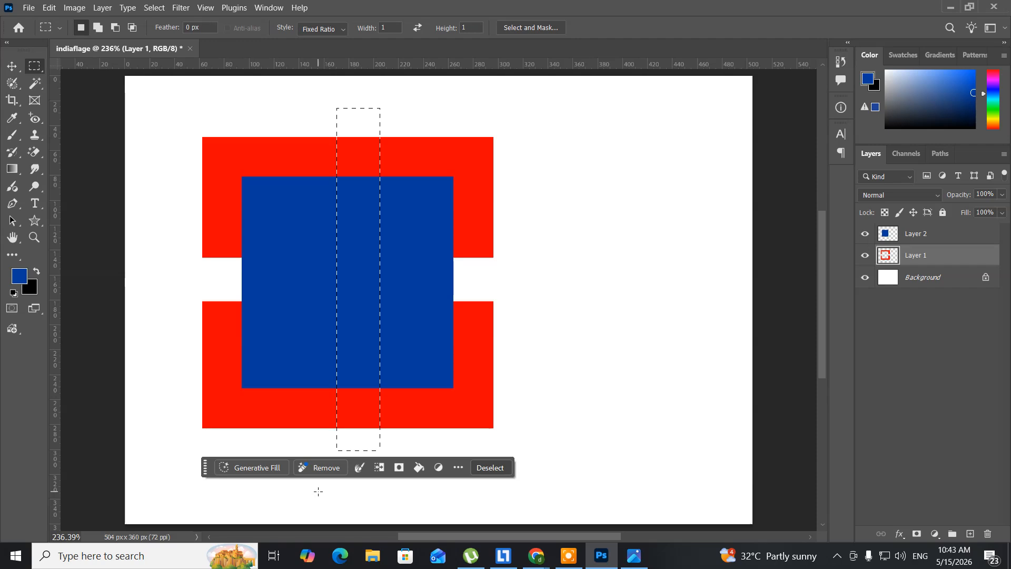
key("Delete")
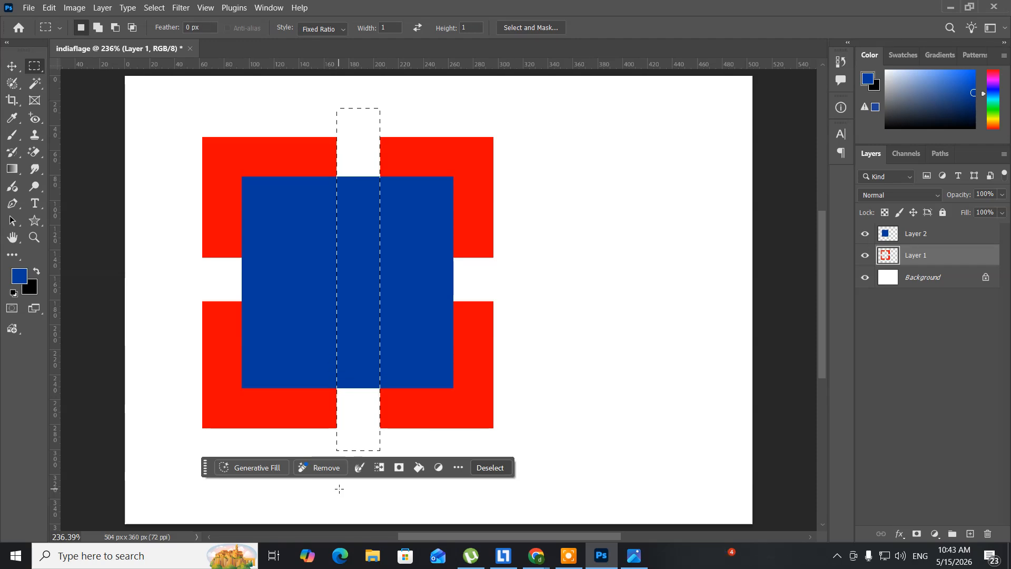
left_click(338, 489)
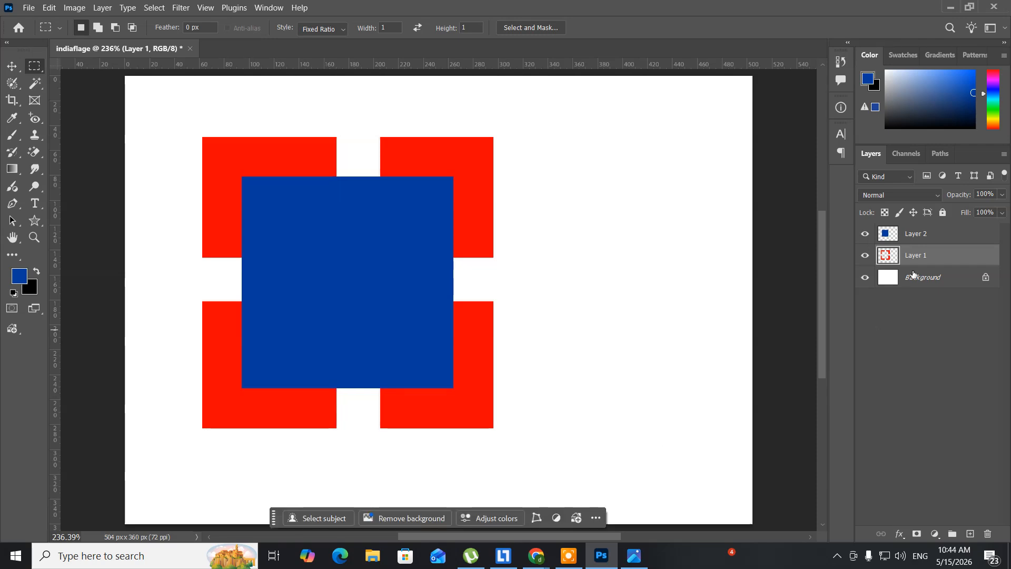
Scale the blue square on Layer 2 about its centre to 64.42% with Free Transform
left_click(922, 235)
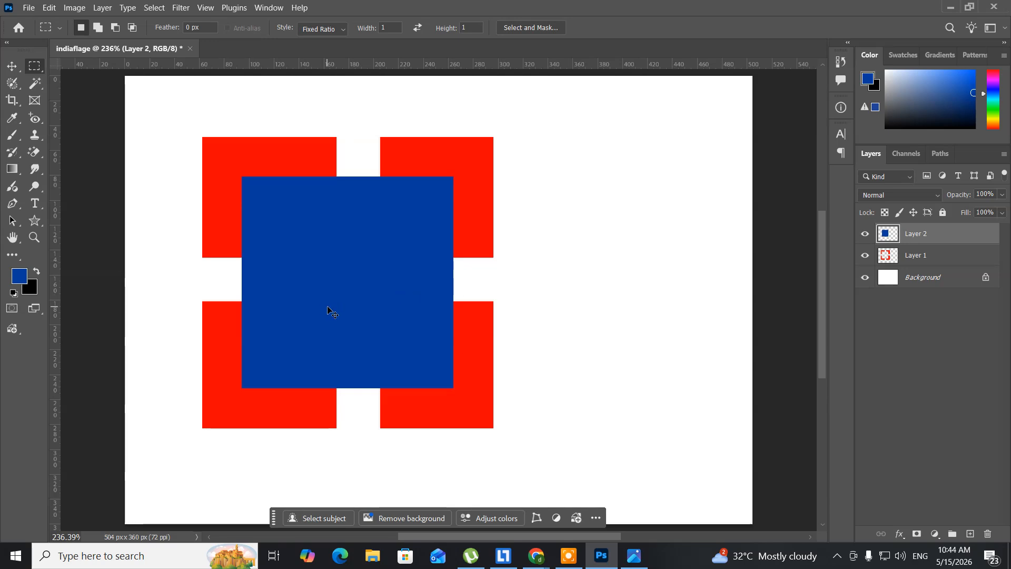
key("ctrl+t")
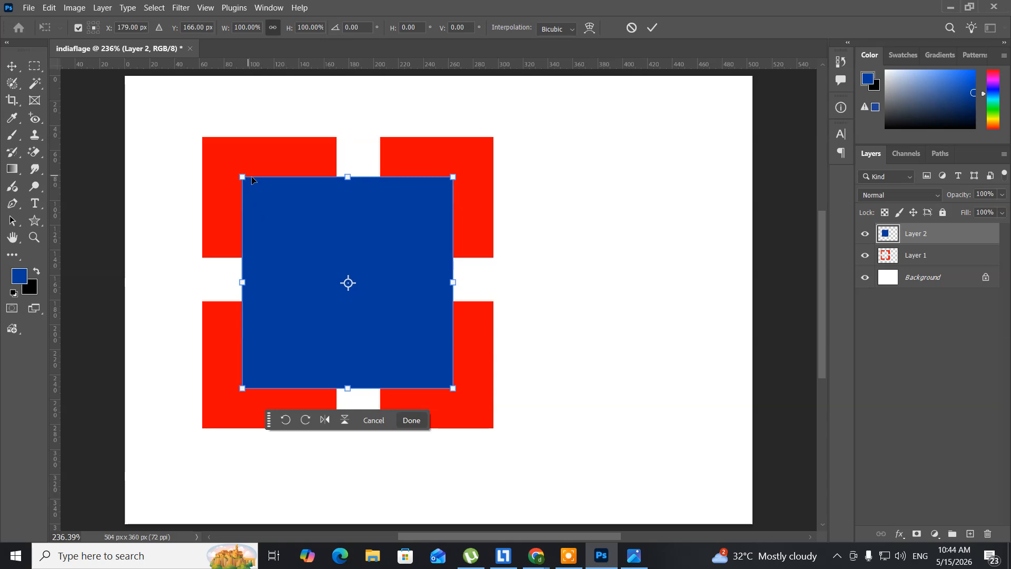
key("Return")
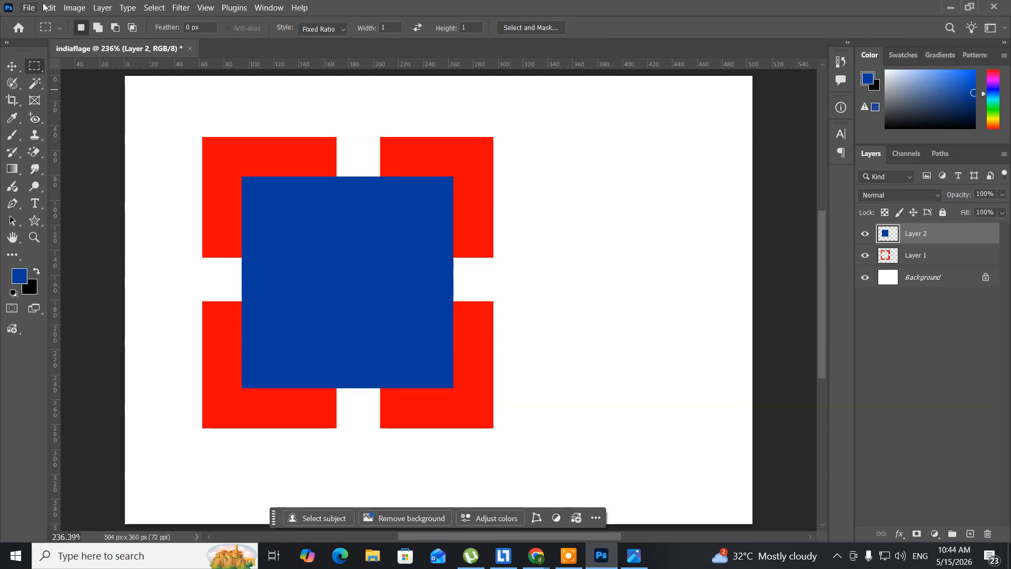
left_click(47, 8)
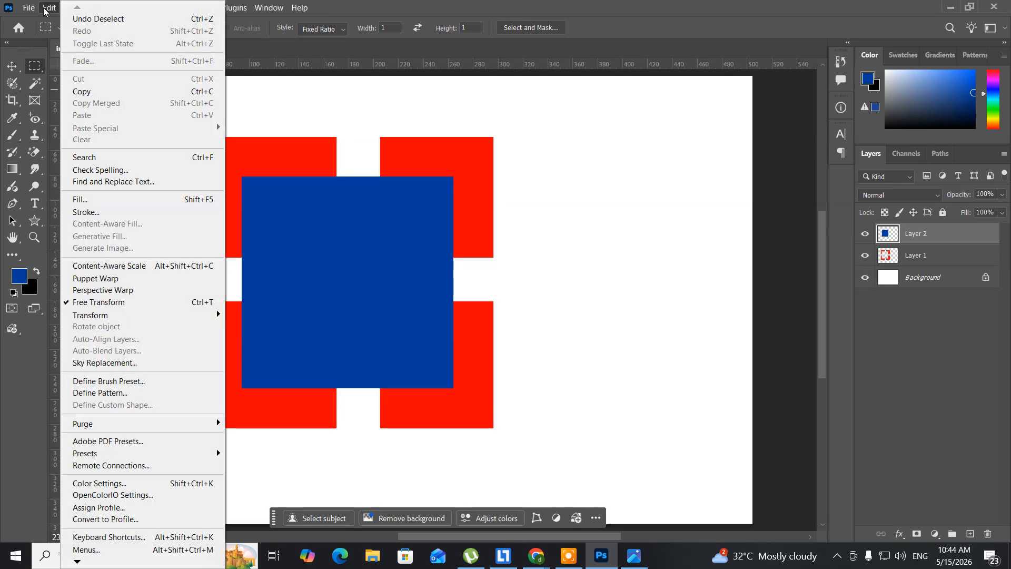
left_click(104, 303)
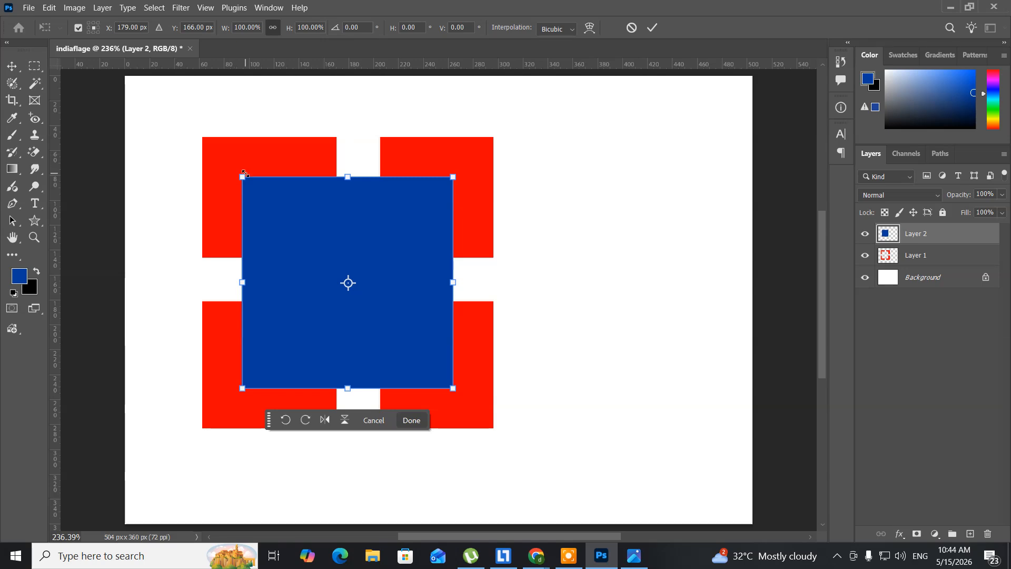
left_click_drag(245, 173, 283, 210)
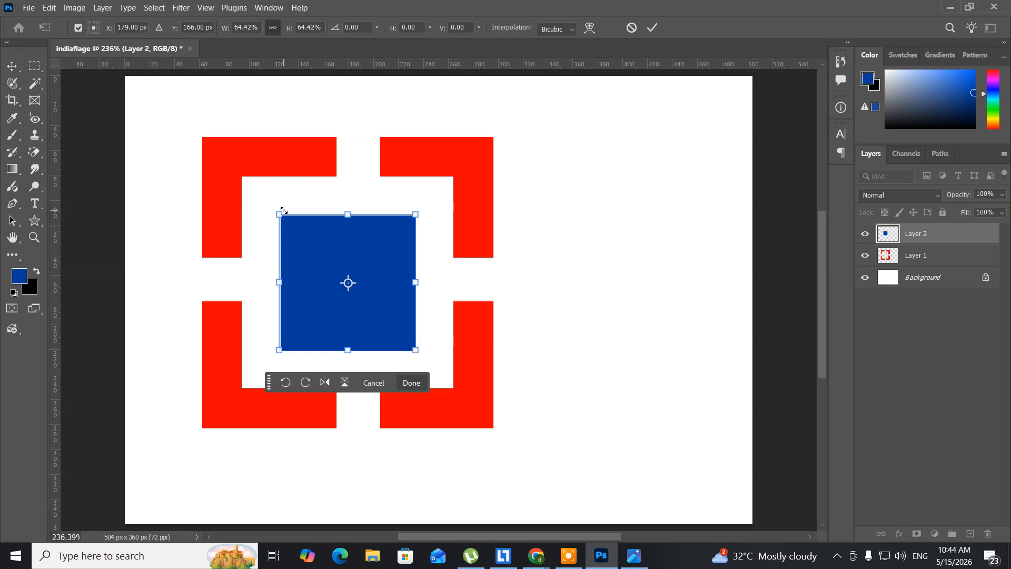
key("Return")
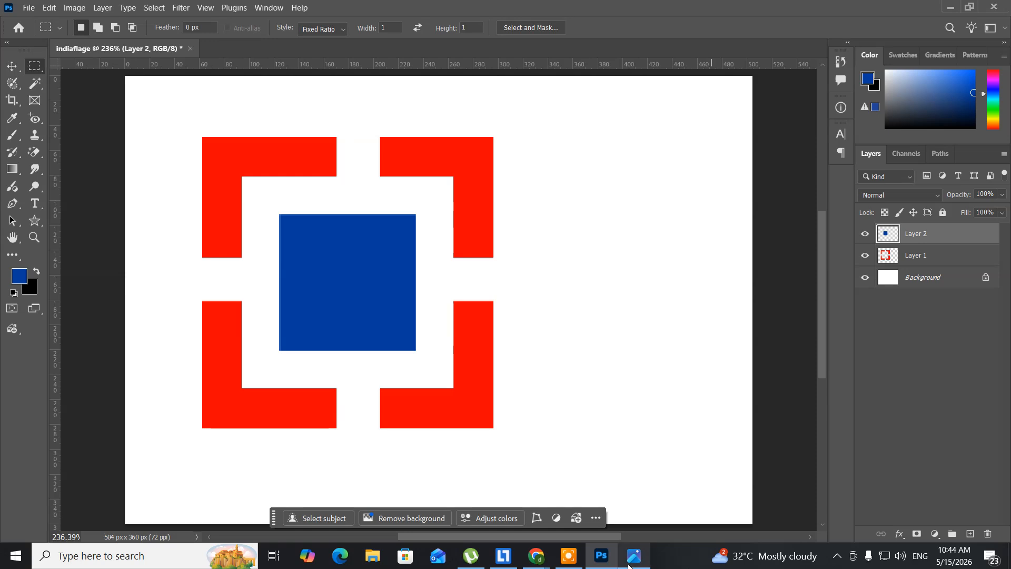
Switch to the reference logo in the image viewer, and narrow and move its window beside the artwork for comparison
left_click(629, 565)
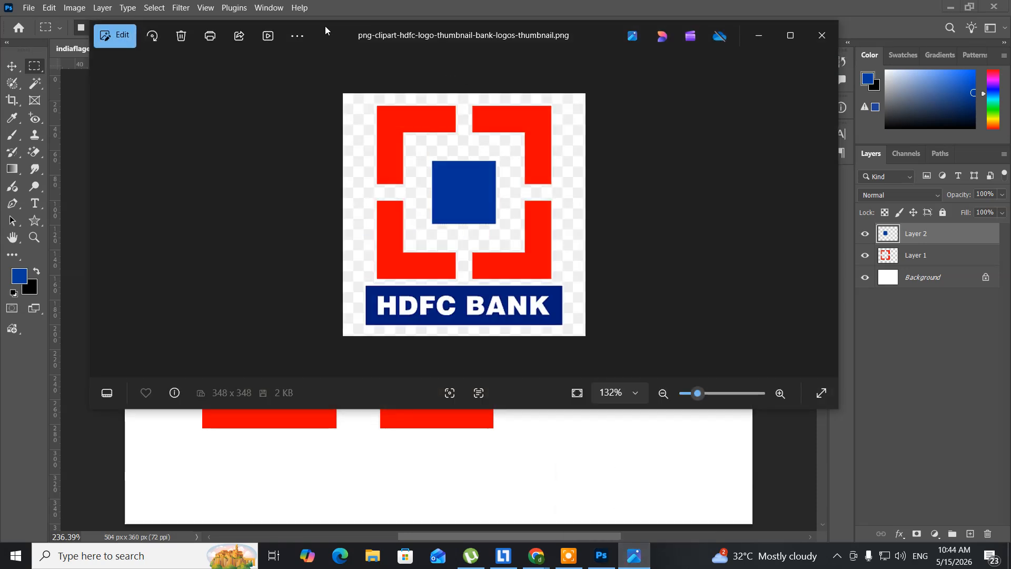
left_click_drag(325, 38, 621, 100)
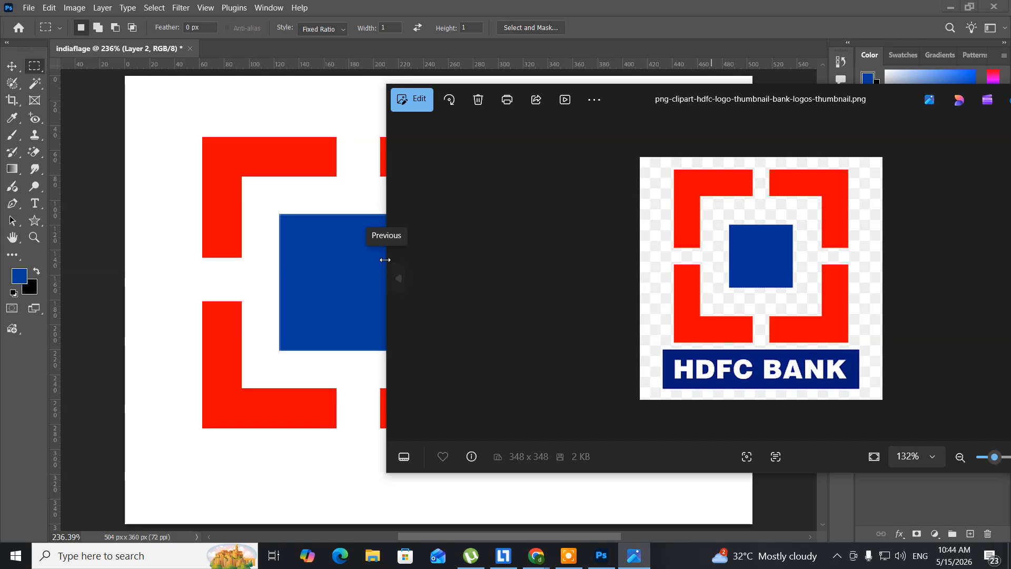
left_click_drag(387, 261, 677, 264)
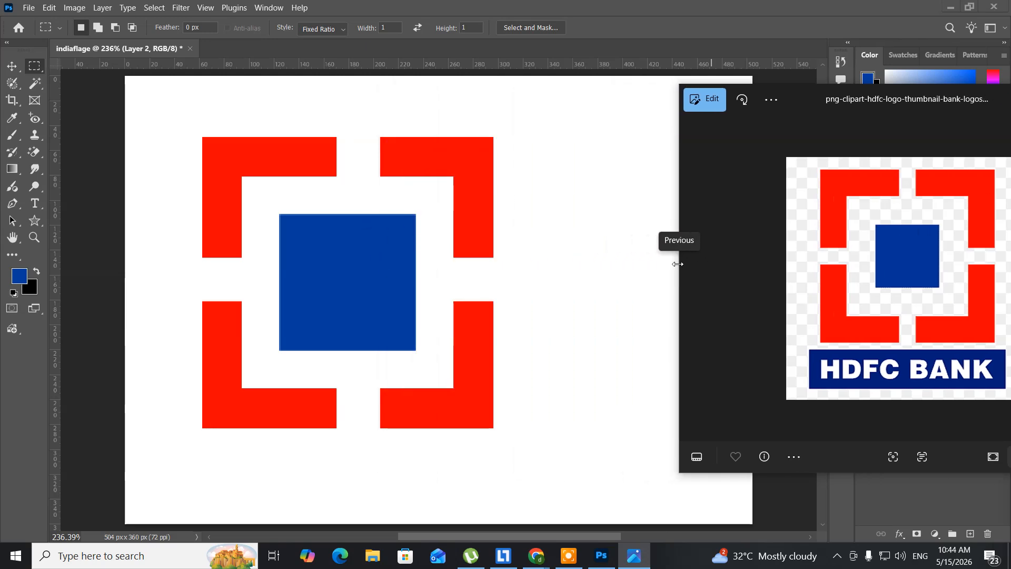
left_click_drag(824, 97, 681, 95)
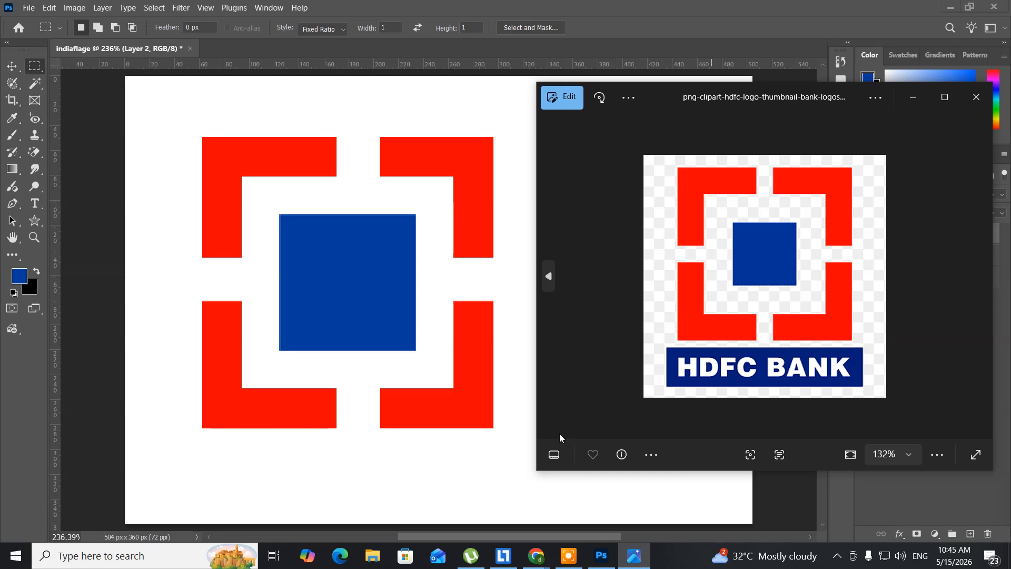
Switch to the browser and check the participants' reactions in the Google Meet call
mouse_move(535, 562)
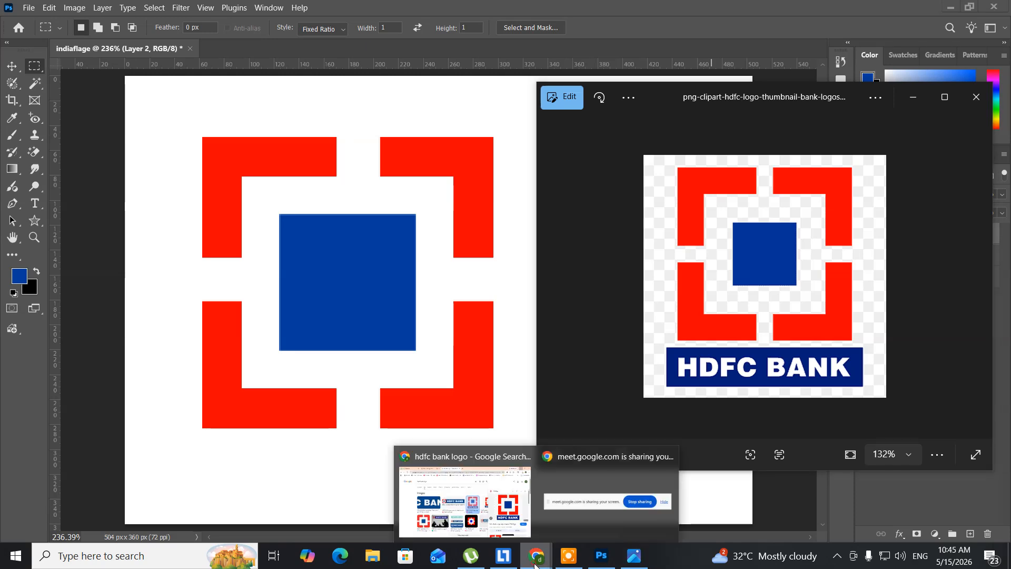
left_click(502, 518)
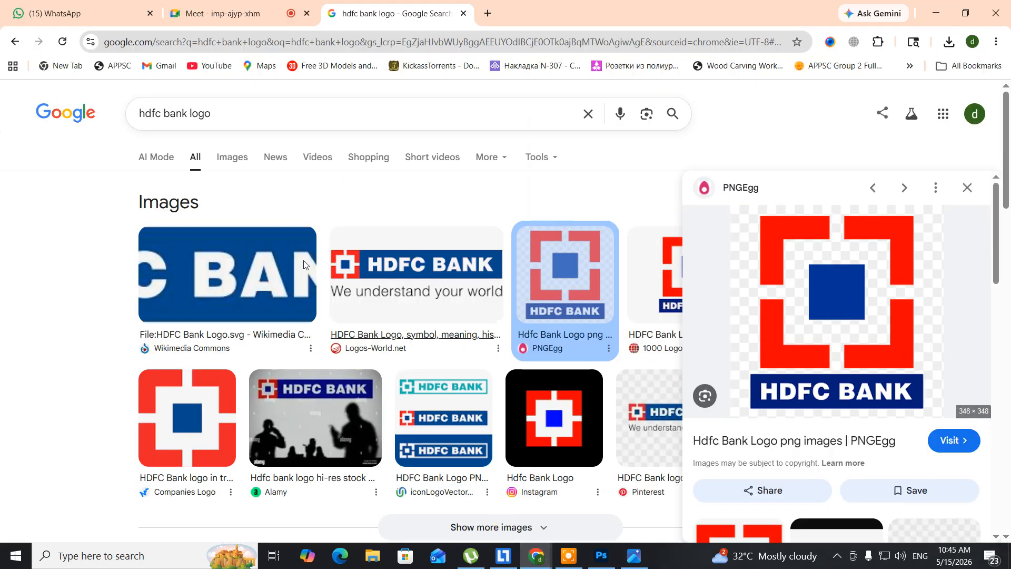
left_click(201, 14)
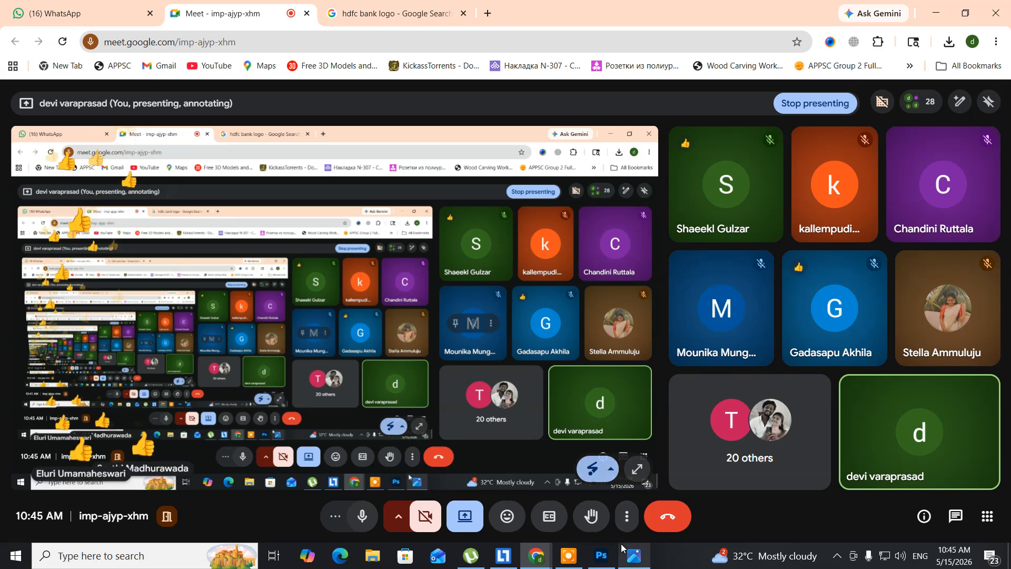
Return to Photoshop and delete Layer 1 and Layer 2 together, keeping only the Background layer
mouse_move(634, 555)
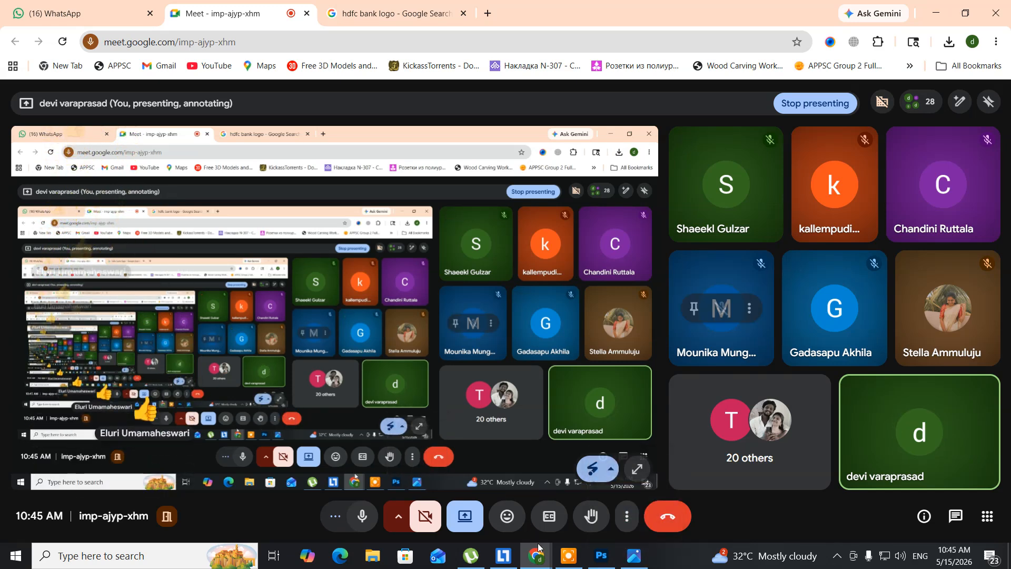
left_click(603, 557)
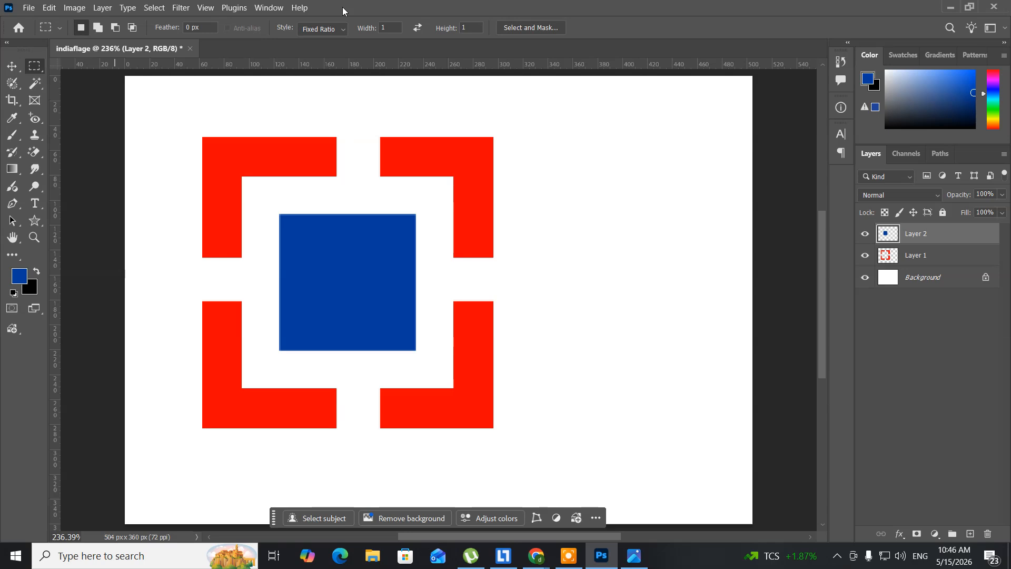
key("ctrl+alt+a")
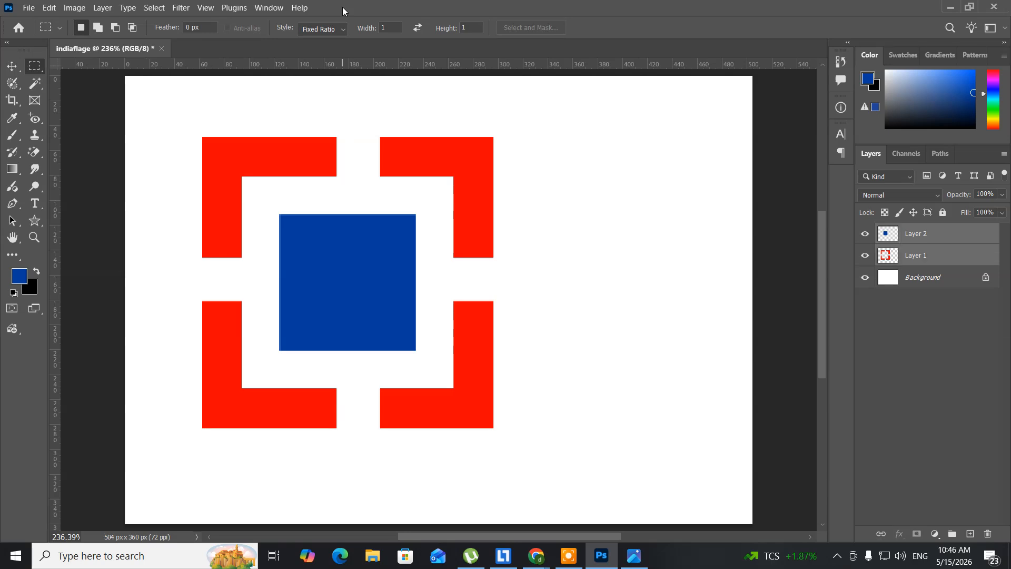
key("Delete")
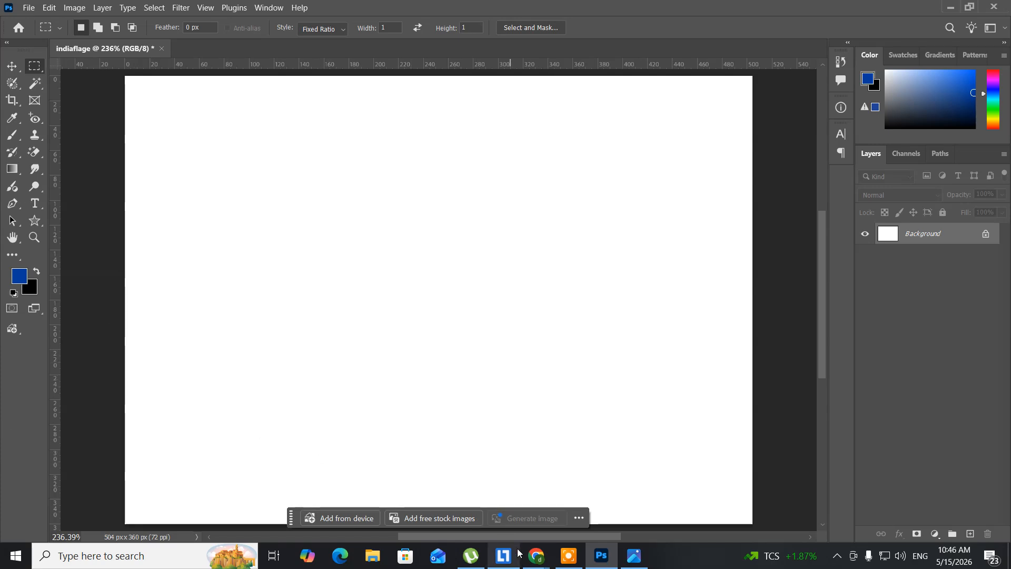
Switch to the browser's Google search page and replace the query with "sweeden flage" to find a reference image
mouse_move(529, 546)
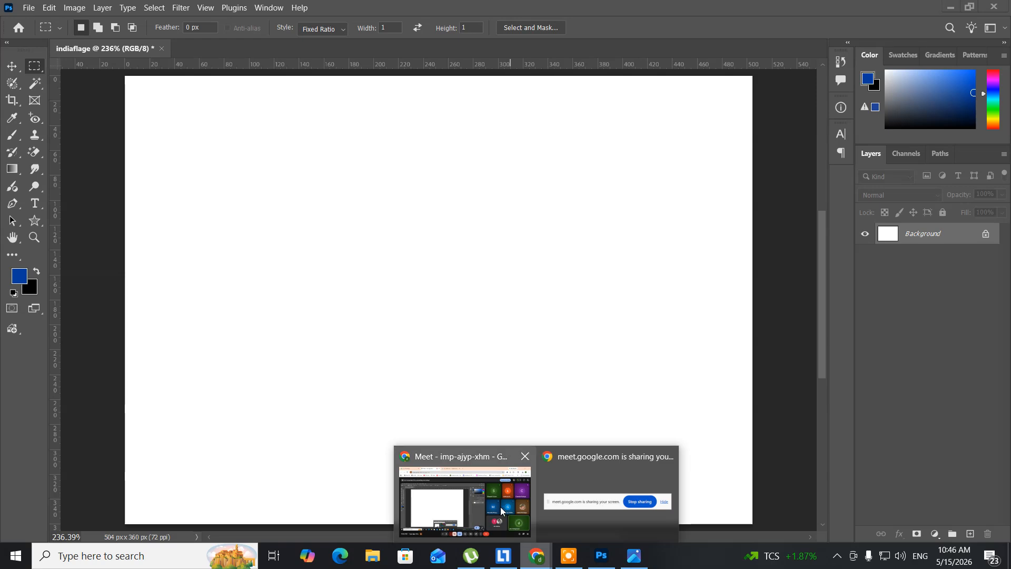
left_click(463, 500)
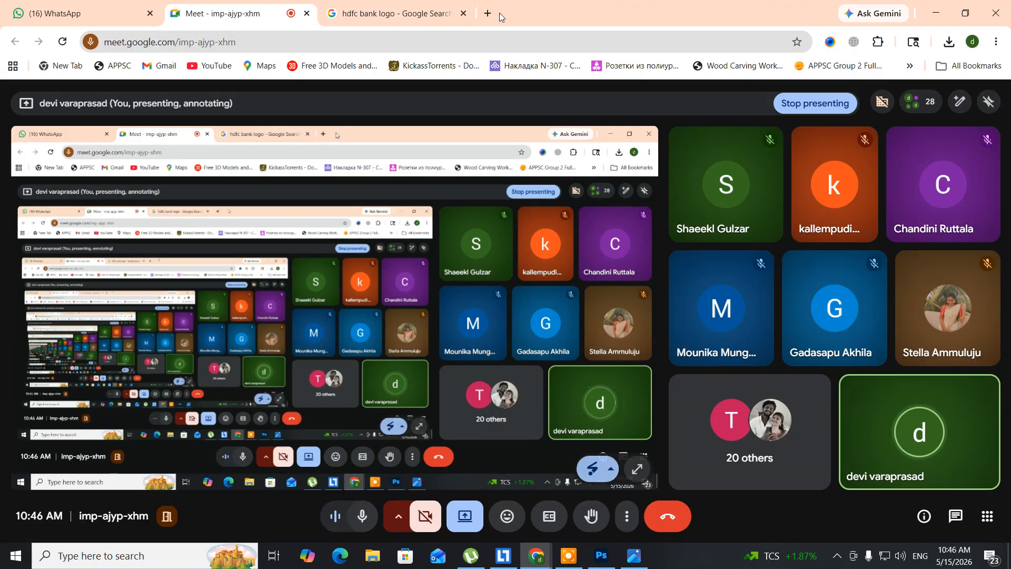
left_click(447, 14)
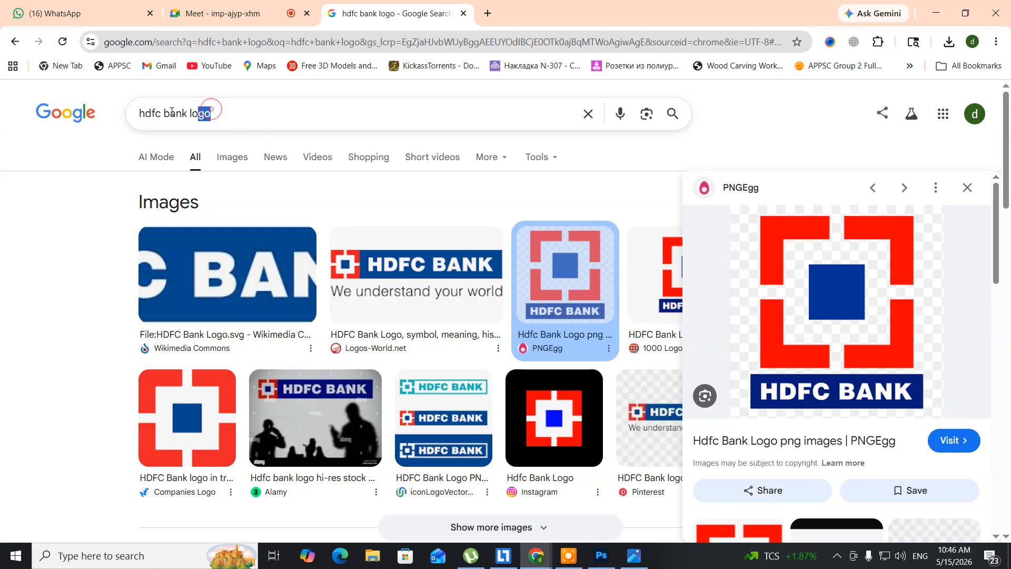
left_click_drag(211, 113, 58, 107)
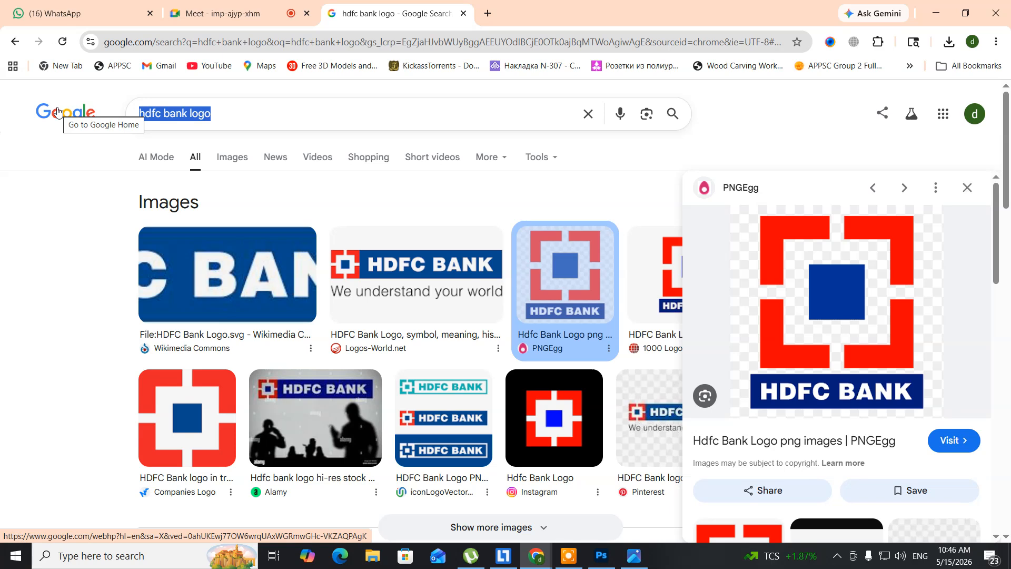
type("swee")
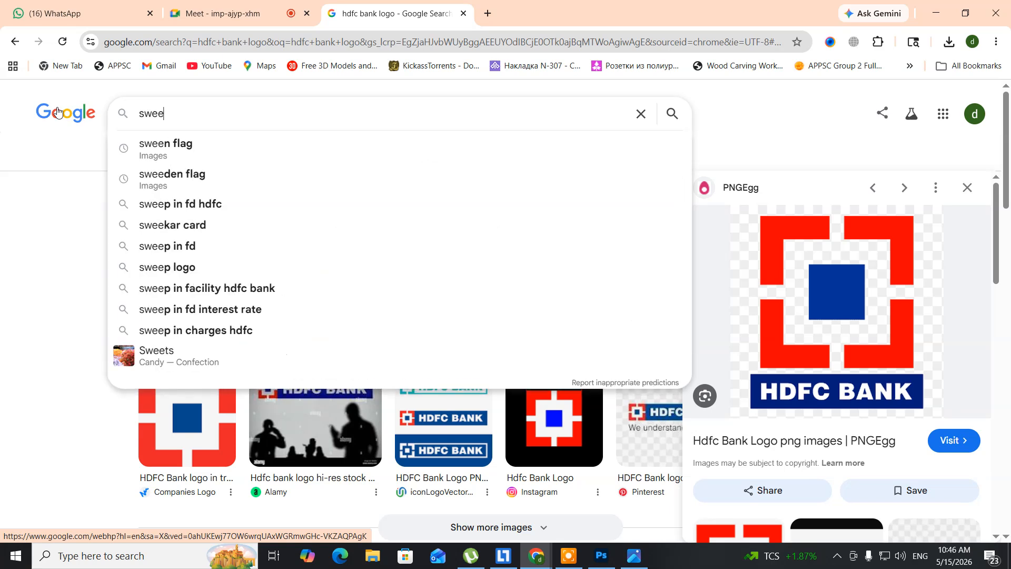
type("den")
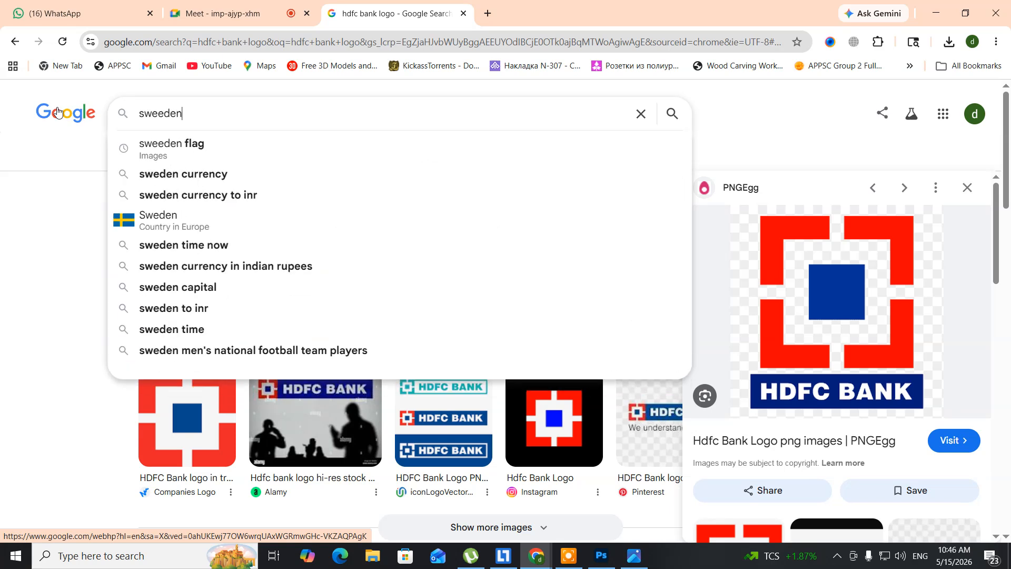
type(" flage")
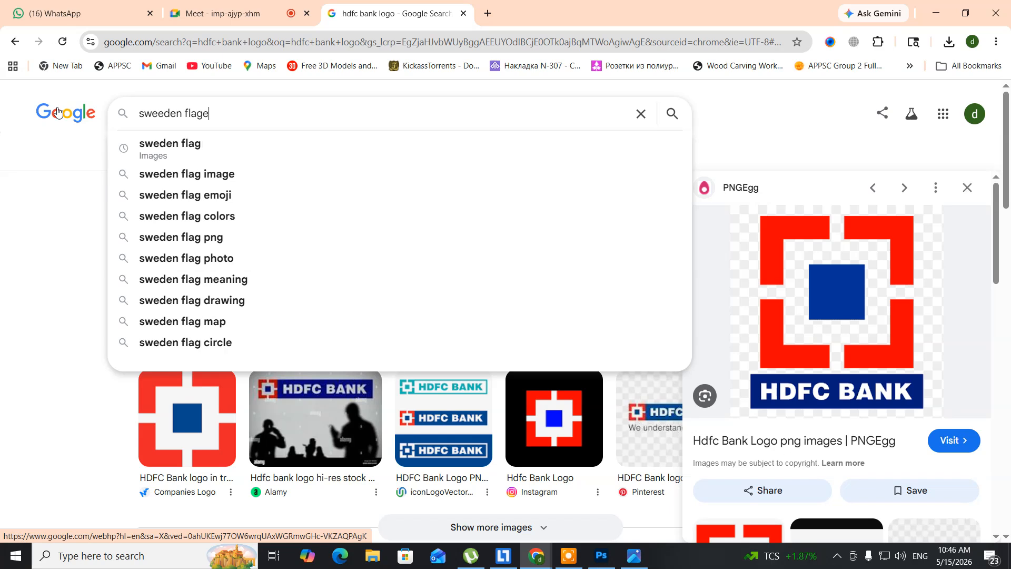
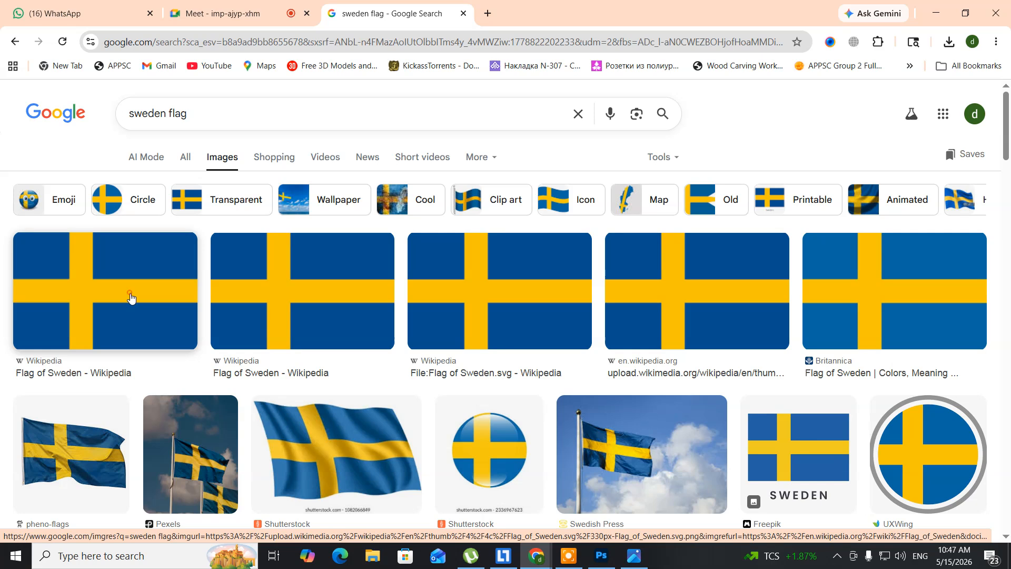
Save Wikipedia's Flag of Sweden image from the search results to the Desktop as the PNG file Flag_of_Sweden.svg
left_click(130, 298)
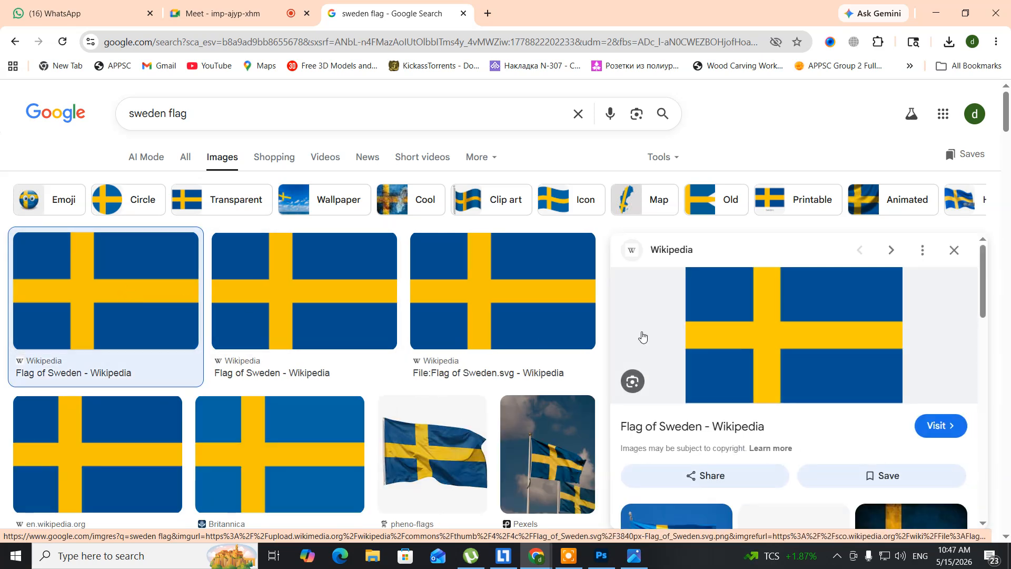
right_click(784, 313)
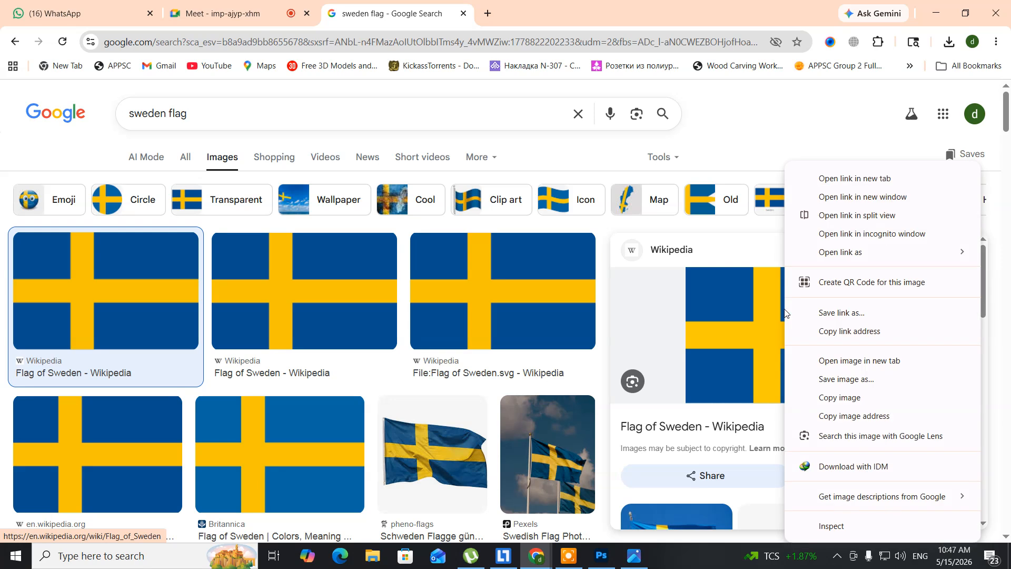
left_click(837, 378)
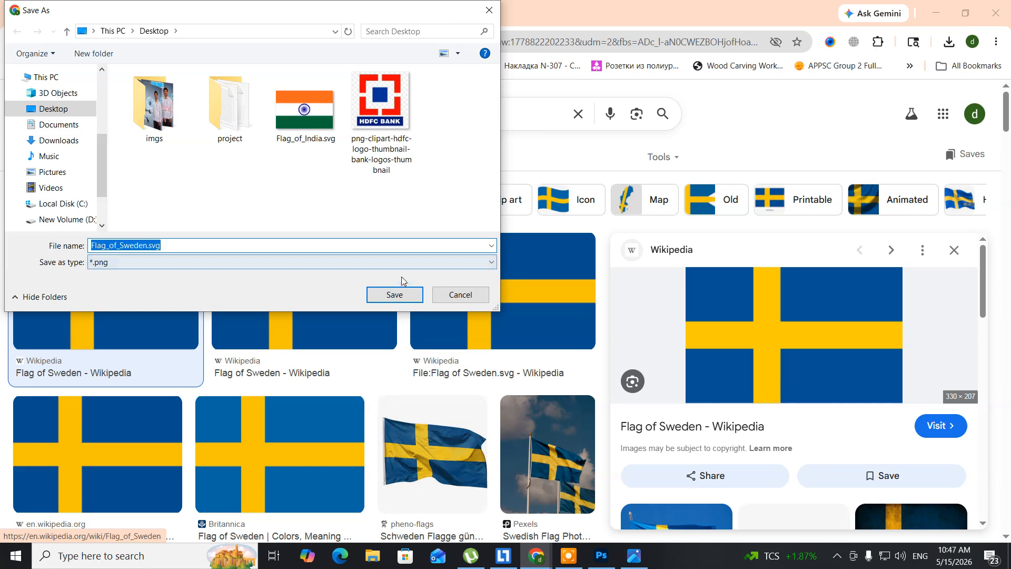
left_click(399, 293)
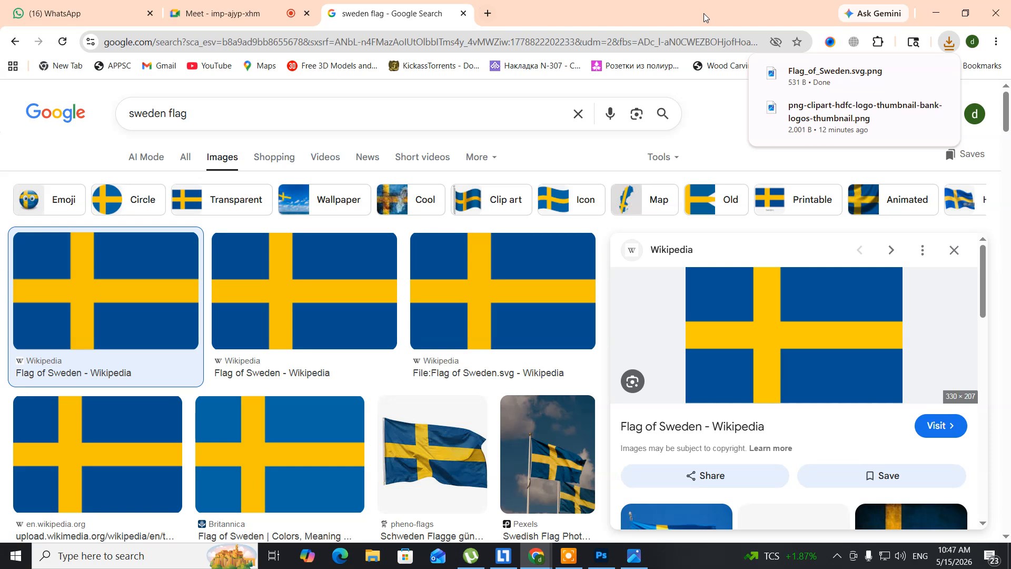
Close the HDFC logo in the image viewer and open Flag_of_Sweden from the desktop, showing it over the Photoshop canvas
left_click(936, 13)
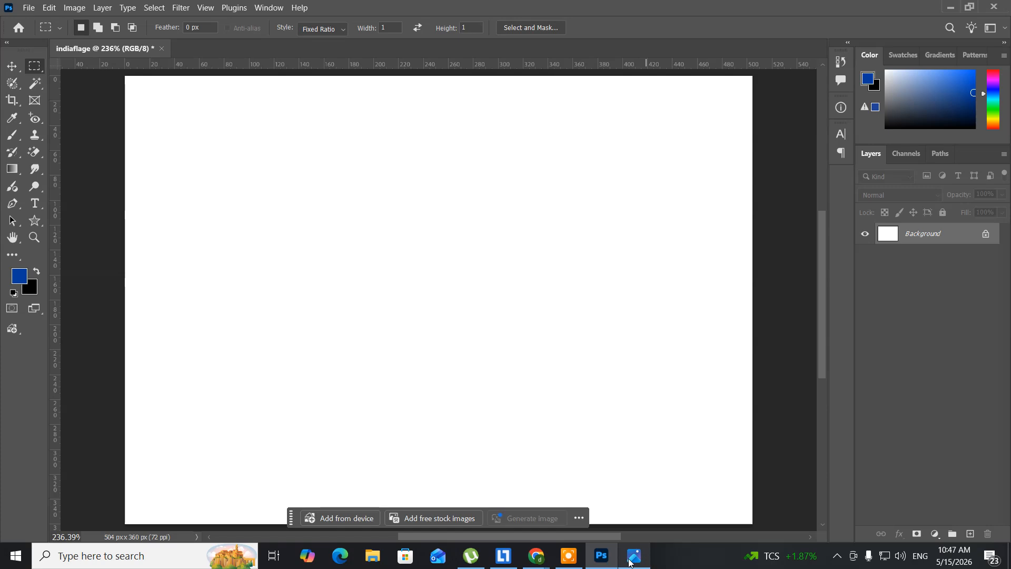
left_click(630, 562)
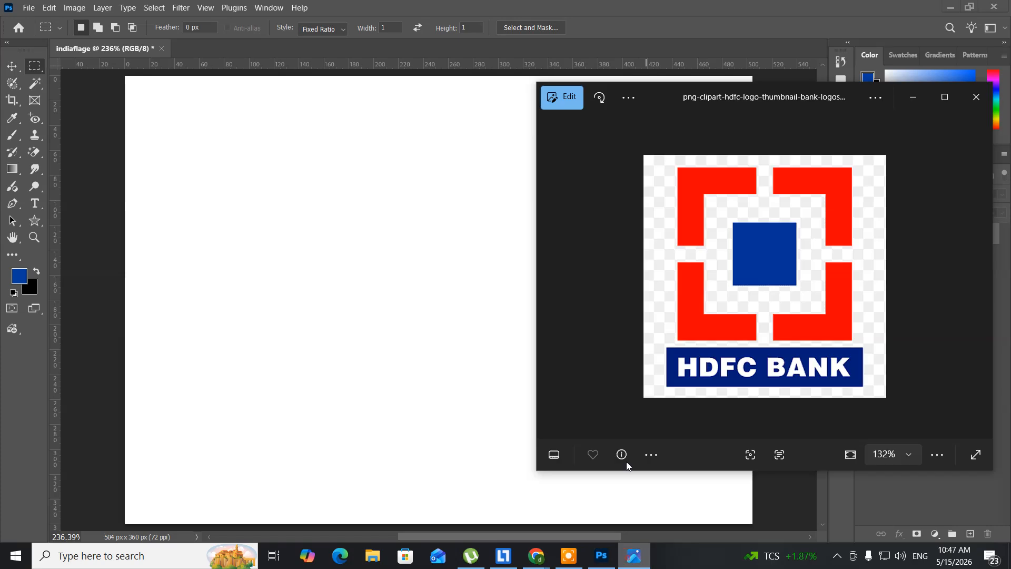
left_click(975, 95)
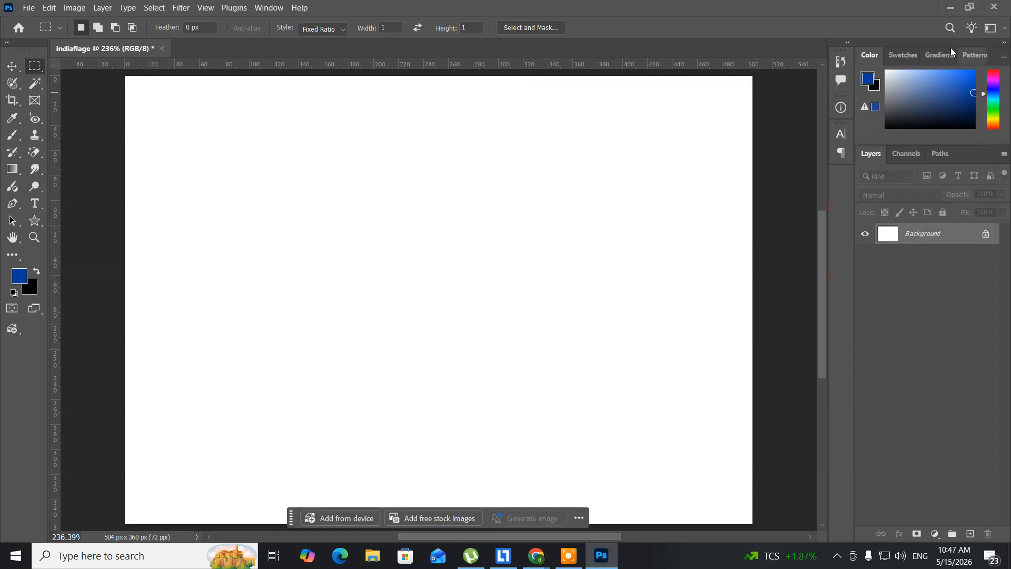
left_click(950, 9)
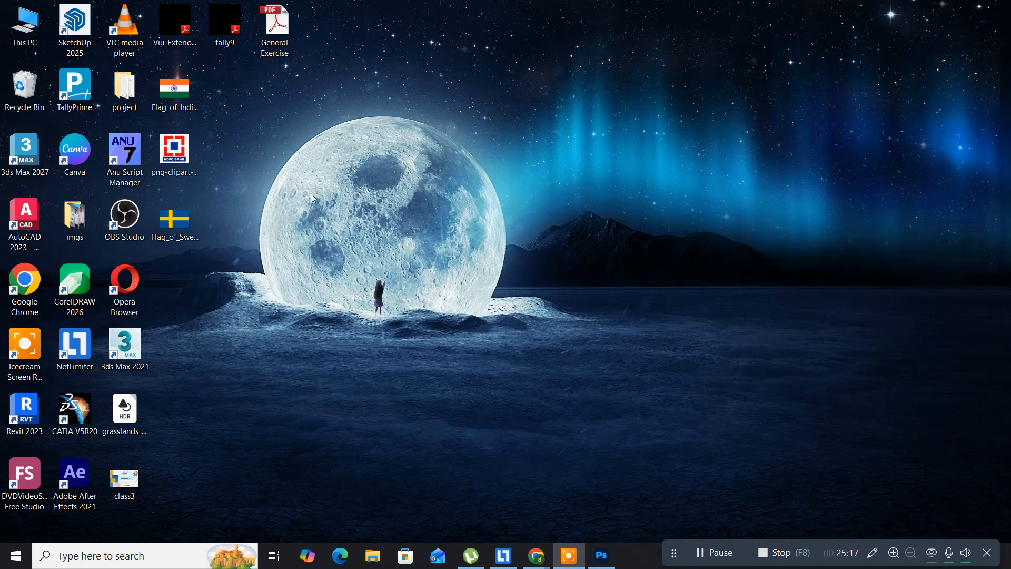
left_click(180, 228)
double_click(180, 228)
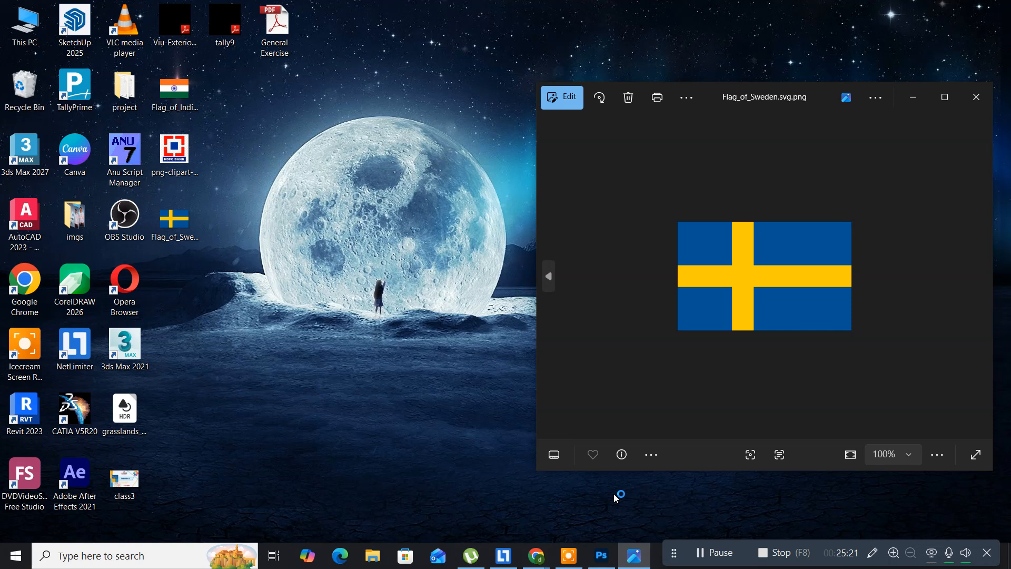
left_click(597, 560)
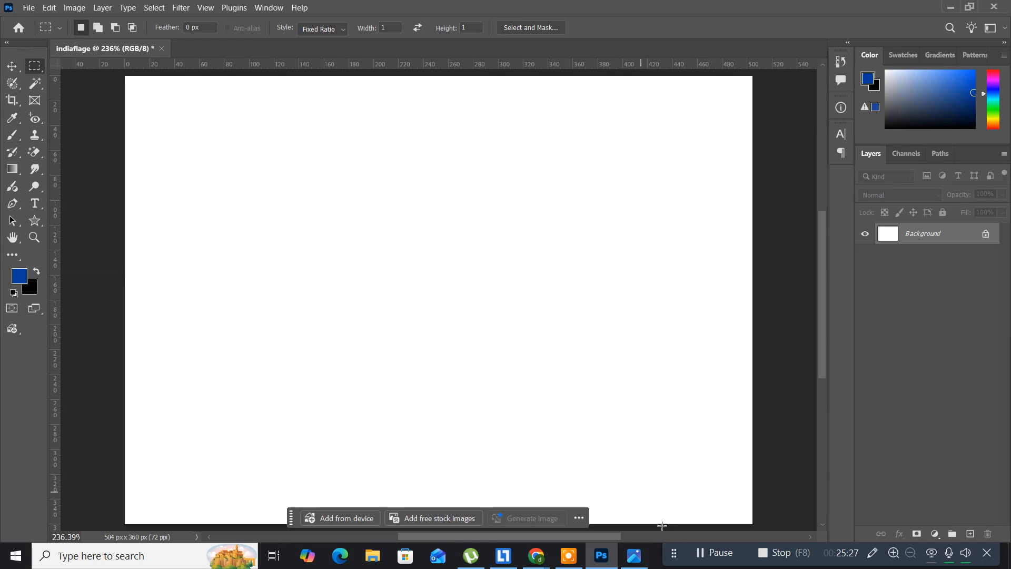
left_click(634, 559)
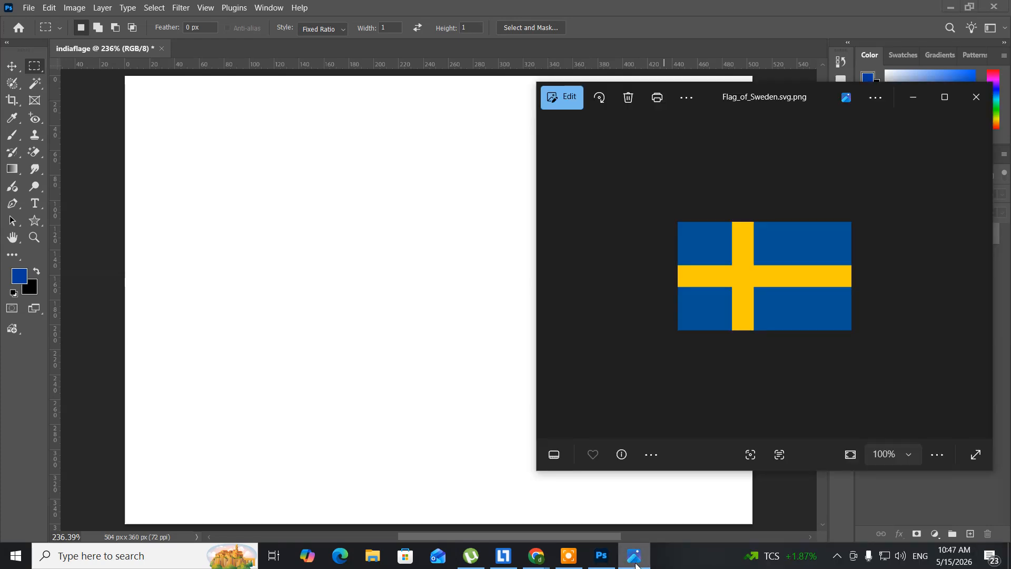
Set the Rectangular Marquee style to Normal and draw a flag-shaped selection about 347 by 216 px near the canvas centre
left_click(235, 221)
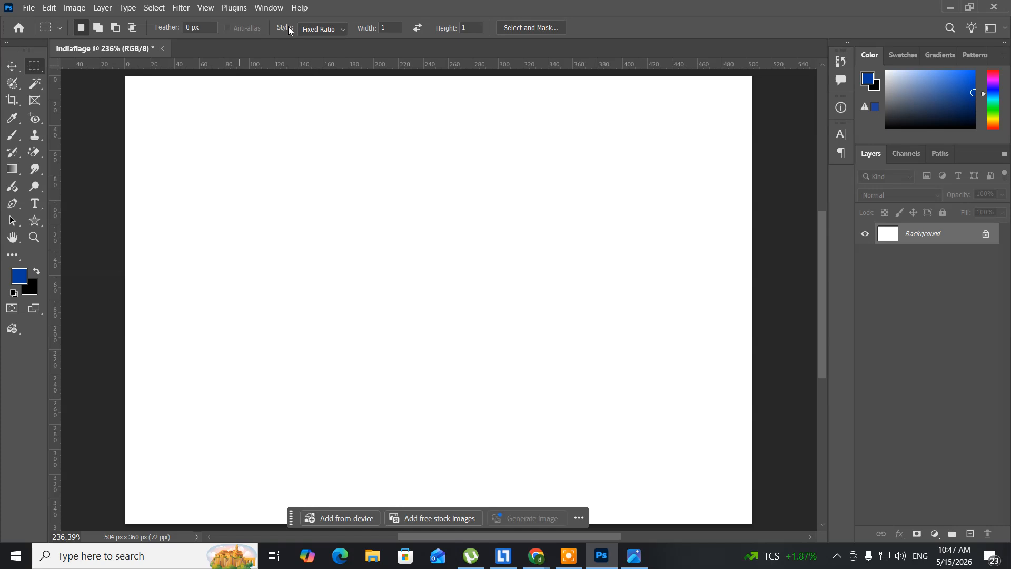
left_click(328, 31)
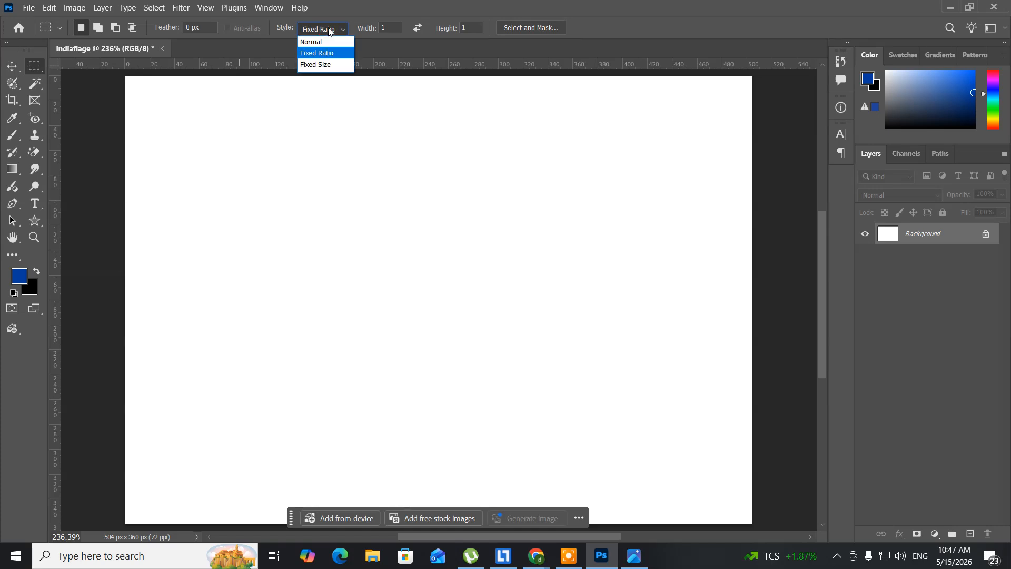
left_click(316, 42)
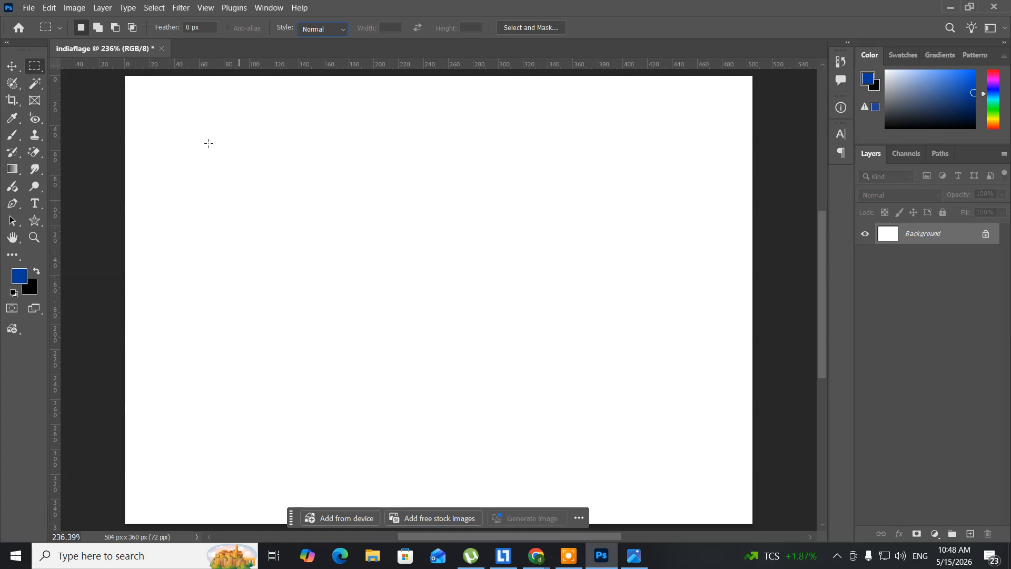
left_click_drag(205, 145, 638, 415)
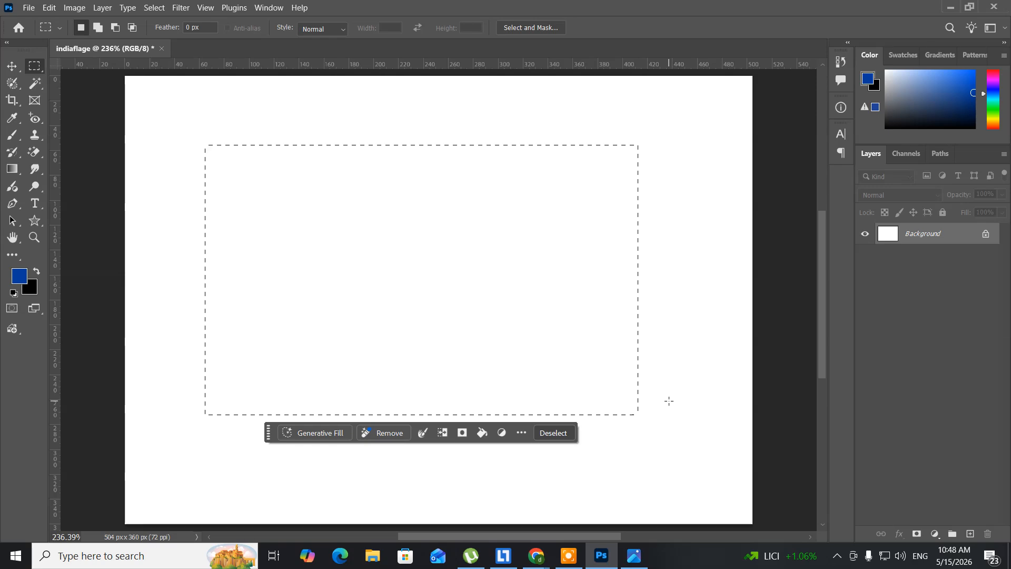
Create a new layer above the Background with the default name and settings
left_click(103, 11)
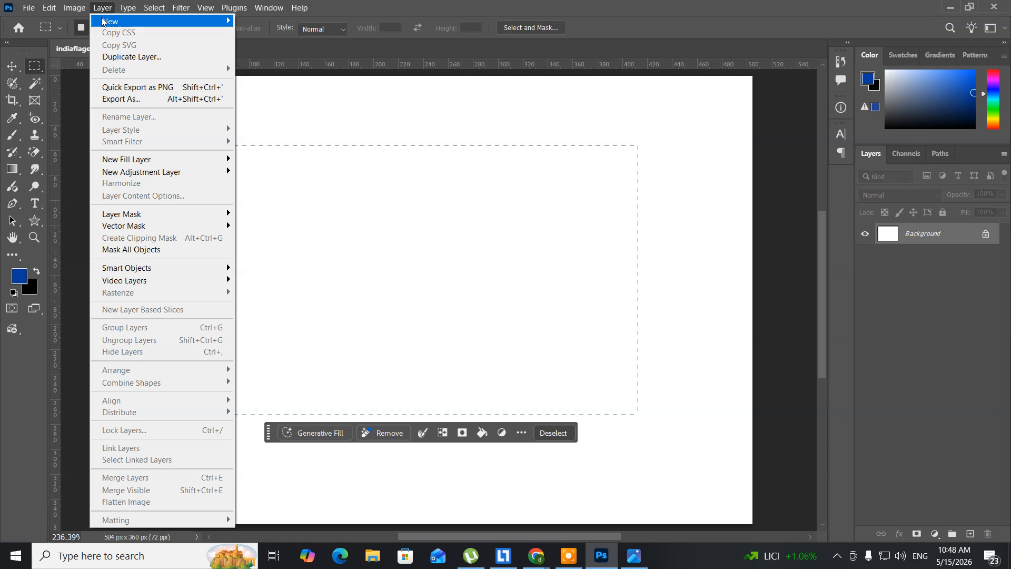
mouse_move(102, 19)
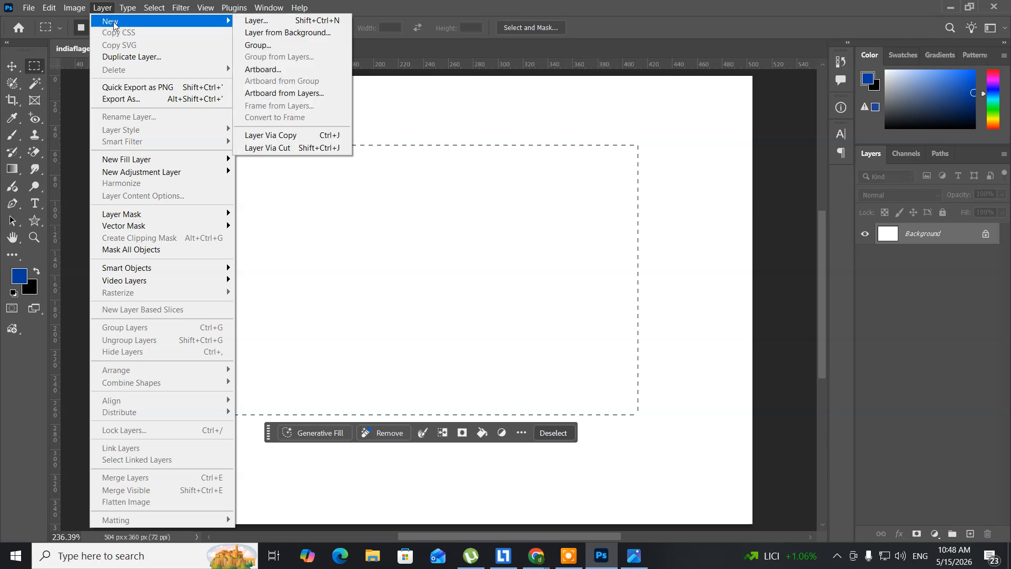
left_click(270, 23)
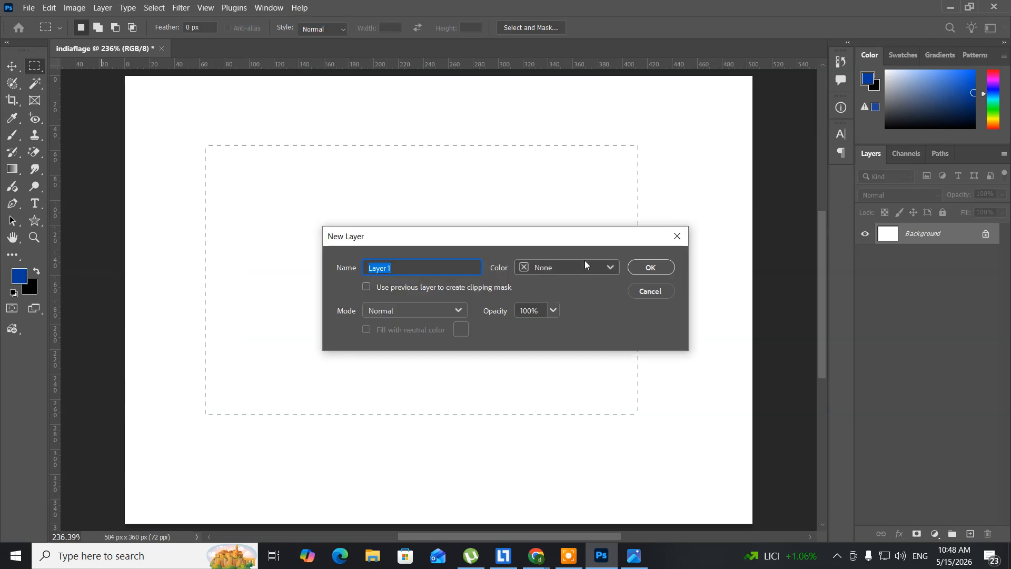
left_click(663, 267)
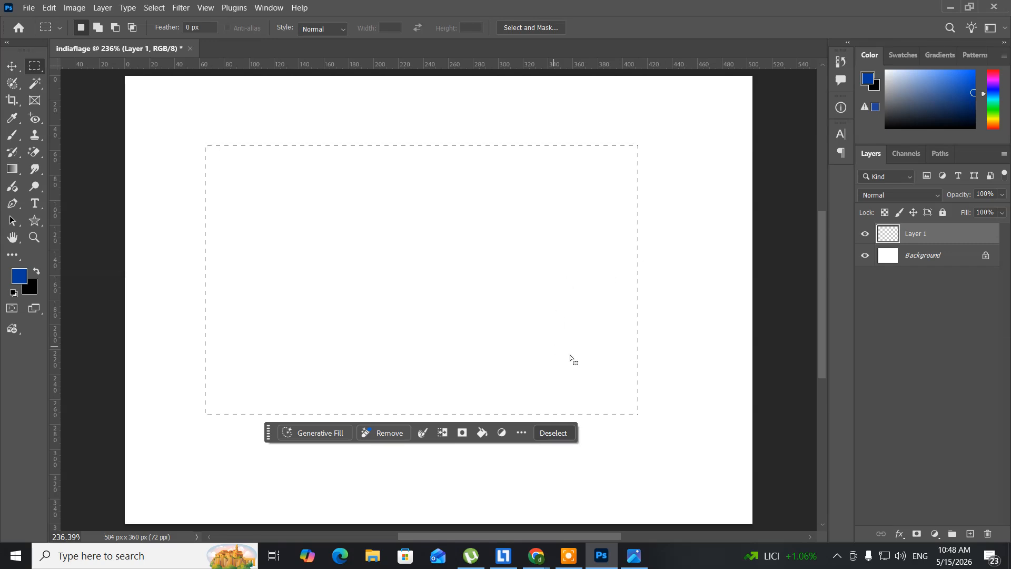
Check the reference flag's blue, set the foreground color to #3b566a, and fill the rectangular selection with it
left_click(638, 564)
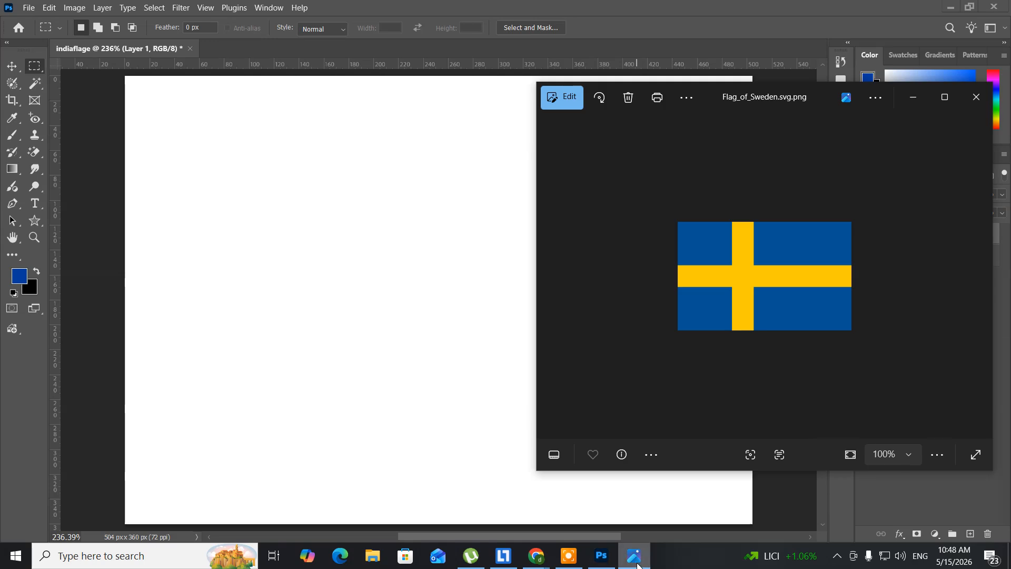
left_click(638, 564)
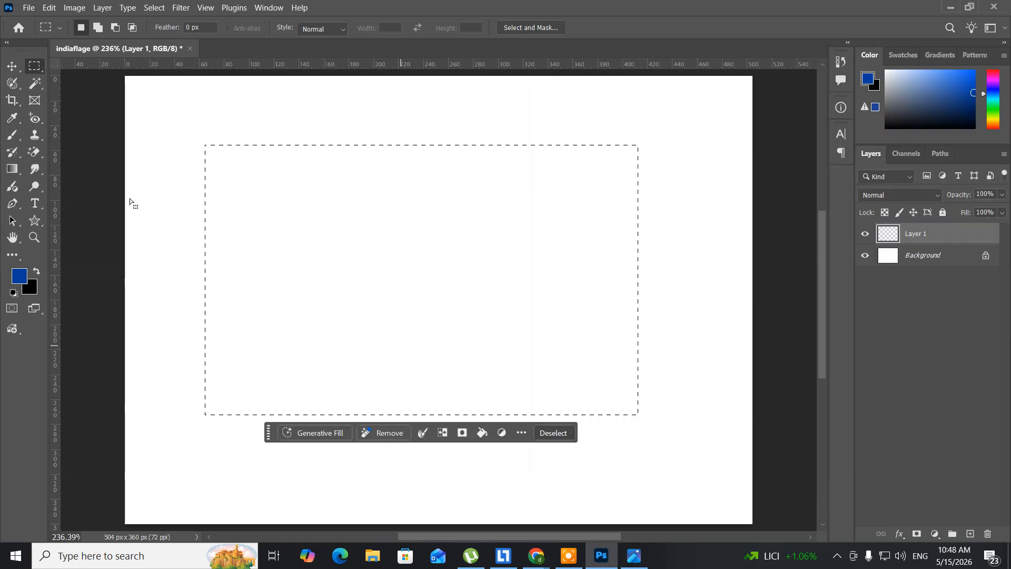
left_click(24, 279)
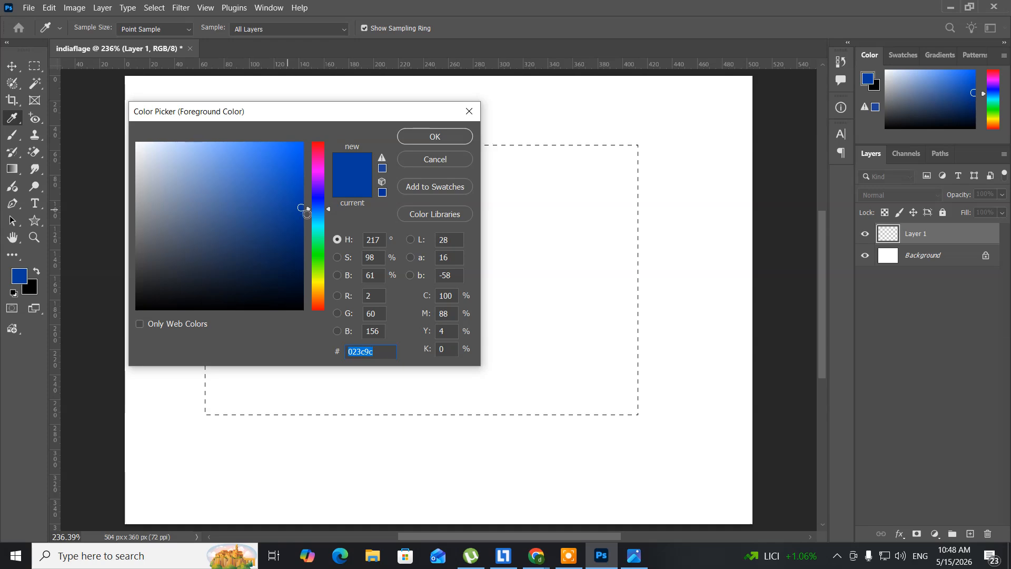
left_click_drag(326, 209, 326, 216)
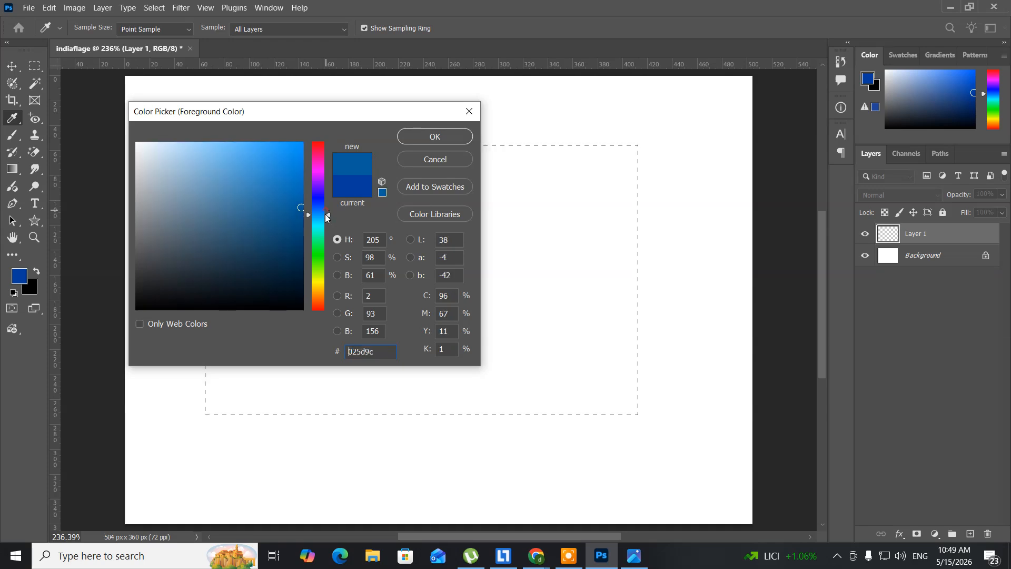
left_click(221, 255)
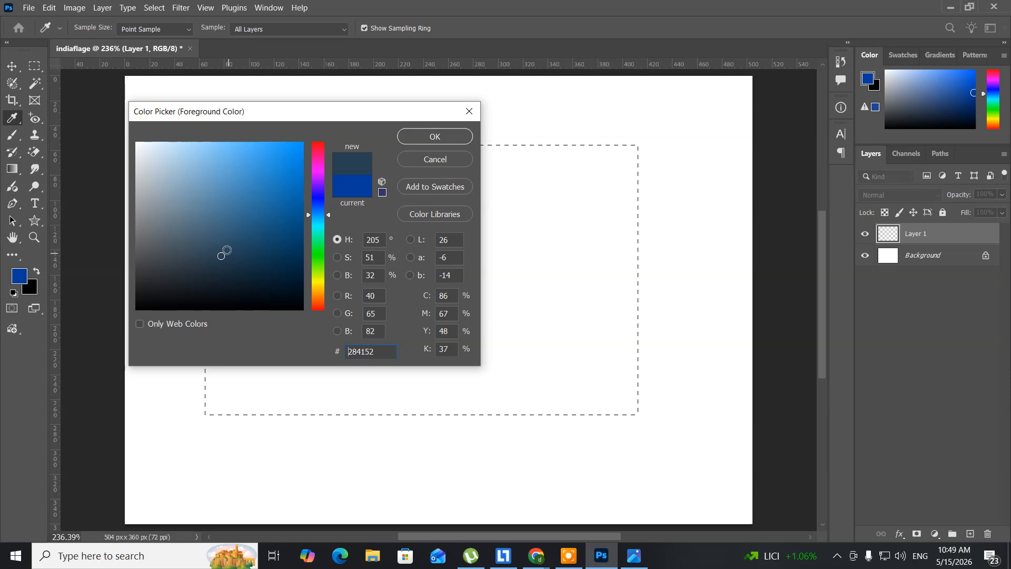
left_click(211, 239)
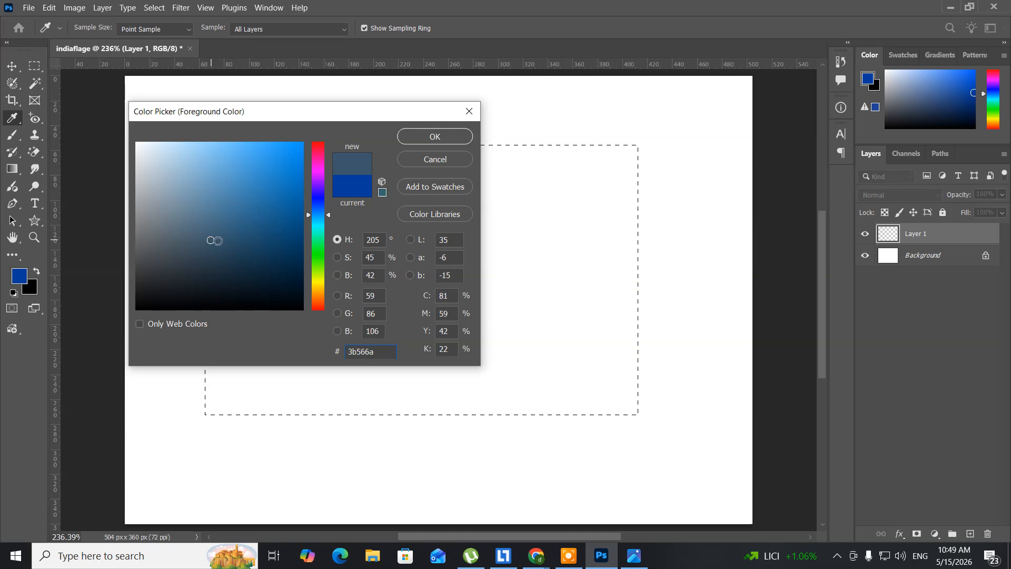
left_click(421, 138)
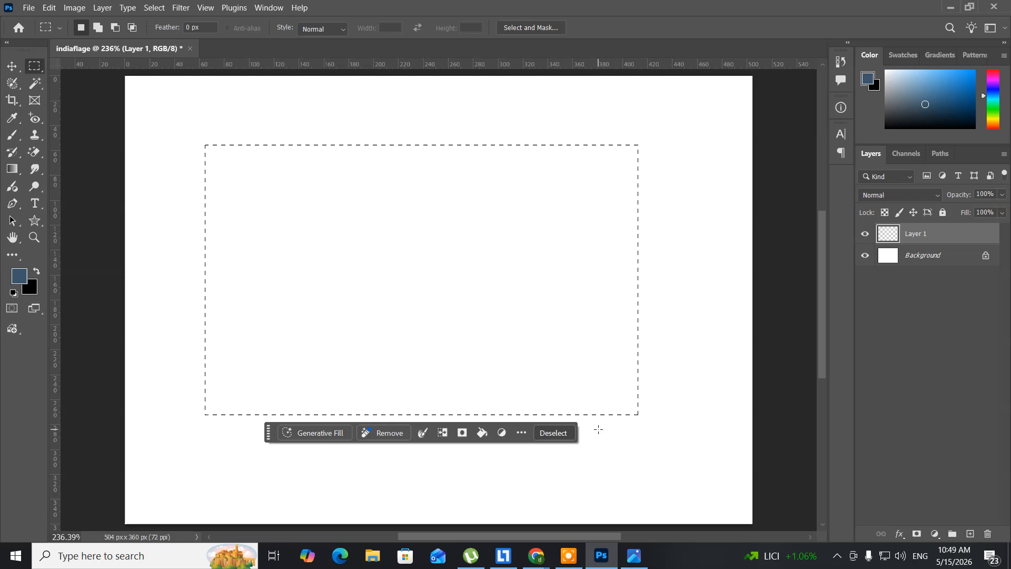
key("alt+BackSpace")
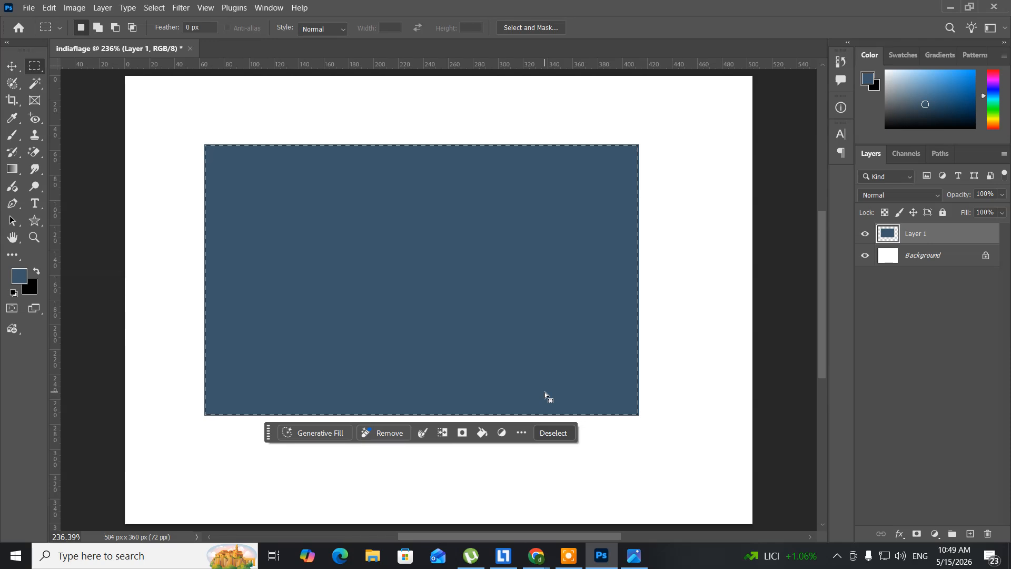
Add a second layer above the blue rectangle and fill the same selection with yellow #f8c807
key("ctrl+shift+n")
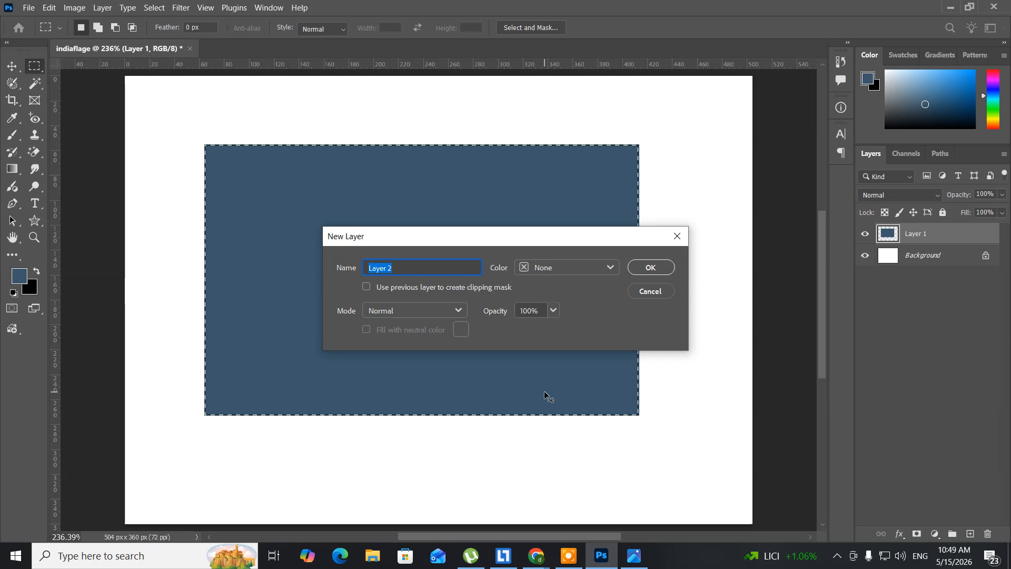
key("Return")
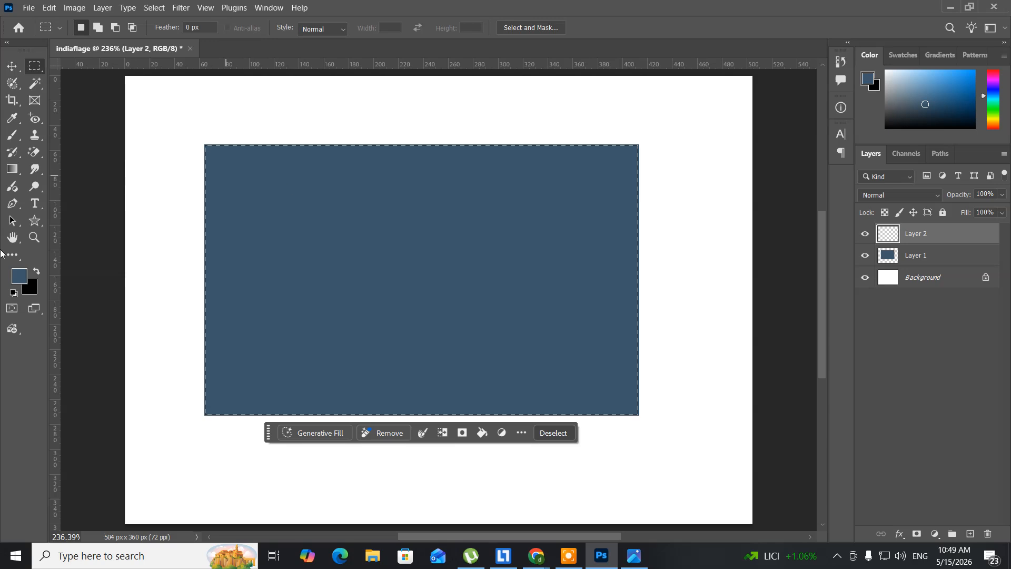
left_click(18, 276)
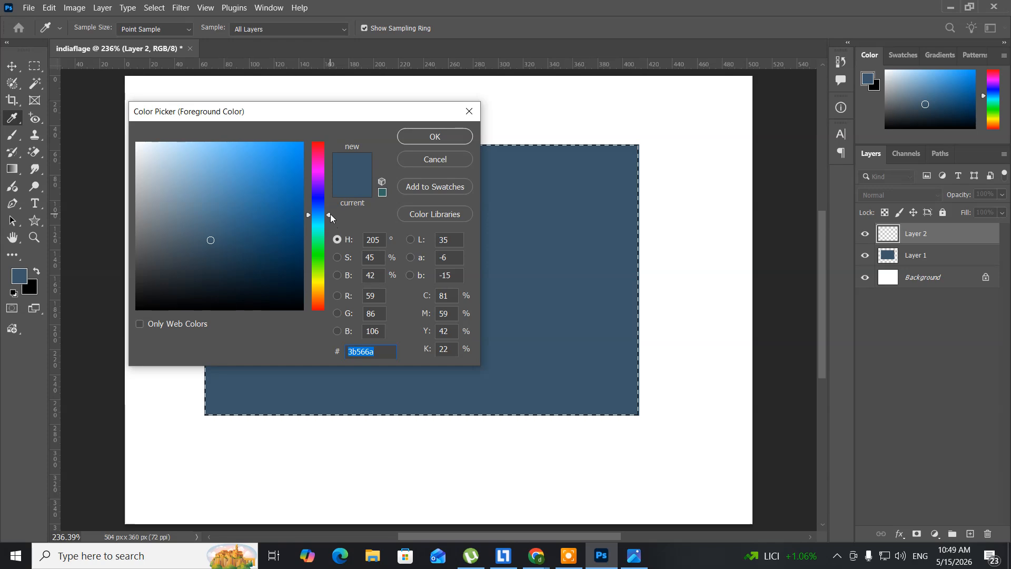
left_click(330, 214)
left_click_drag(329, 215, 333, 288)
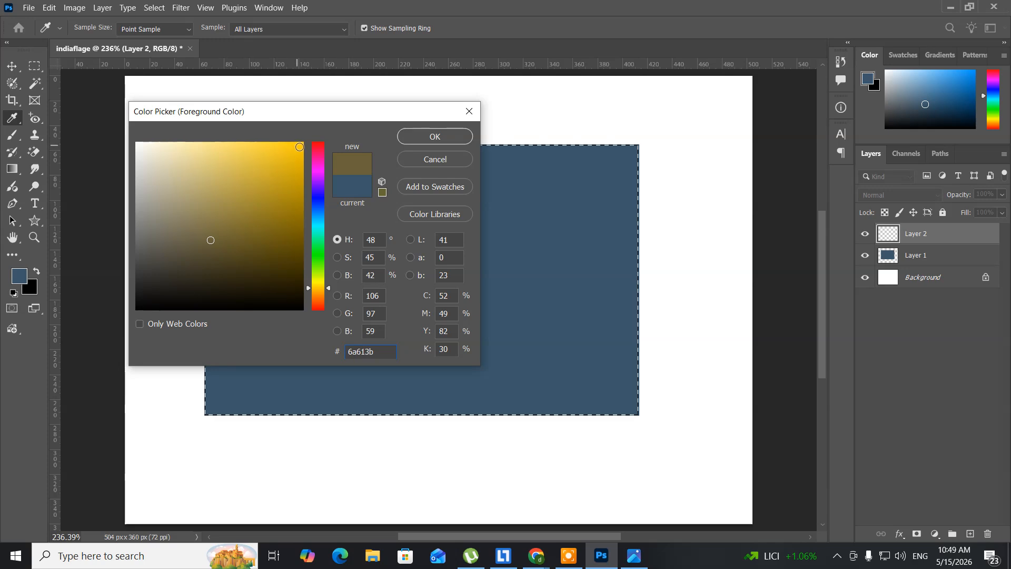
left_click(299, 147)
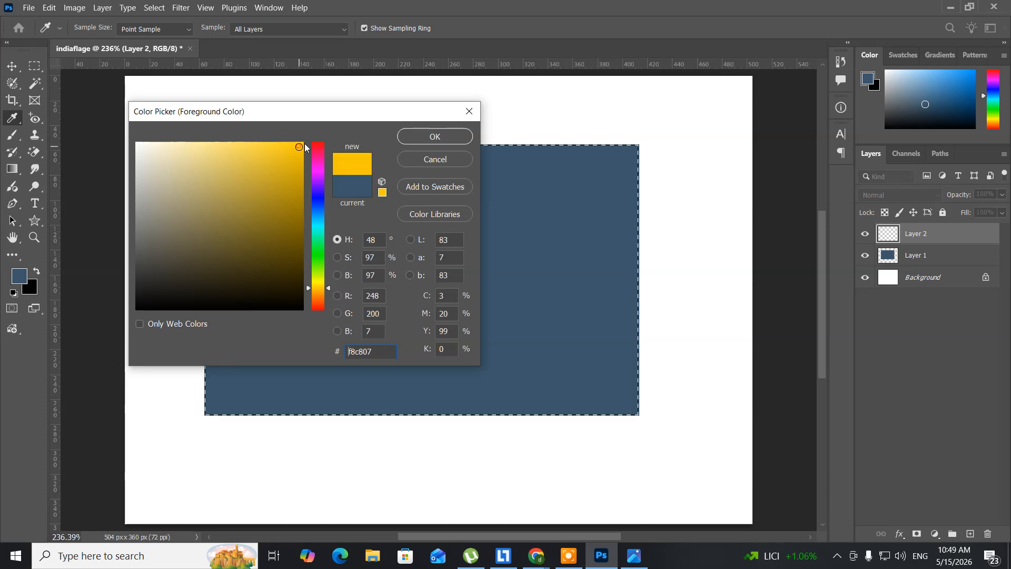
left_click(429, 138)
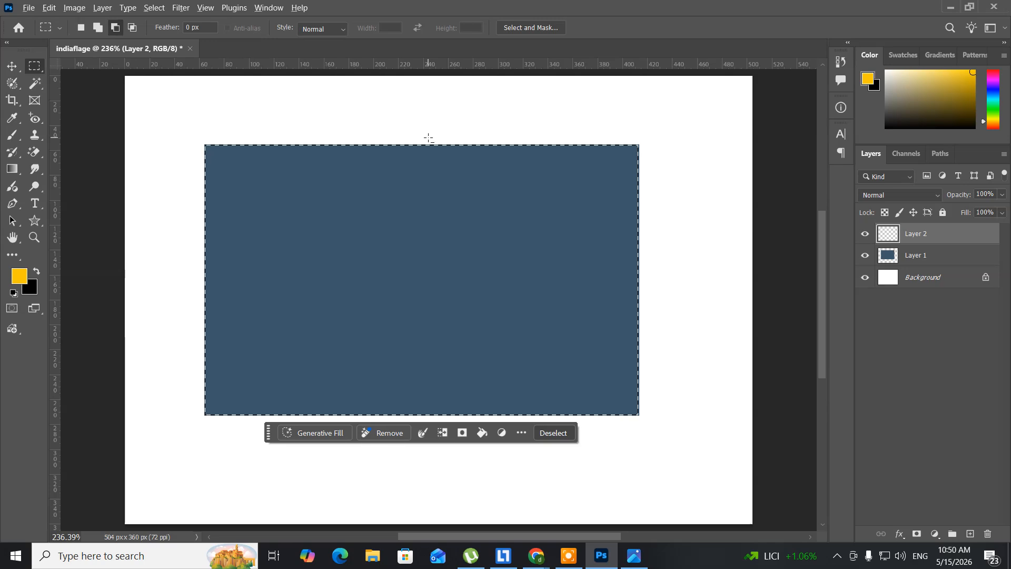
key("alt+BackSpace")
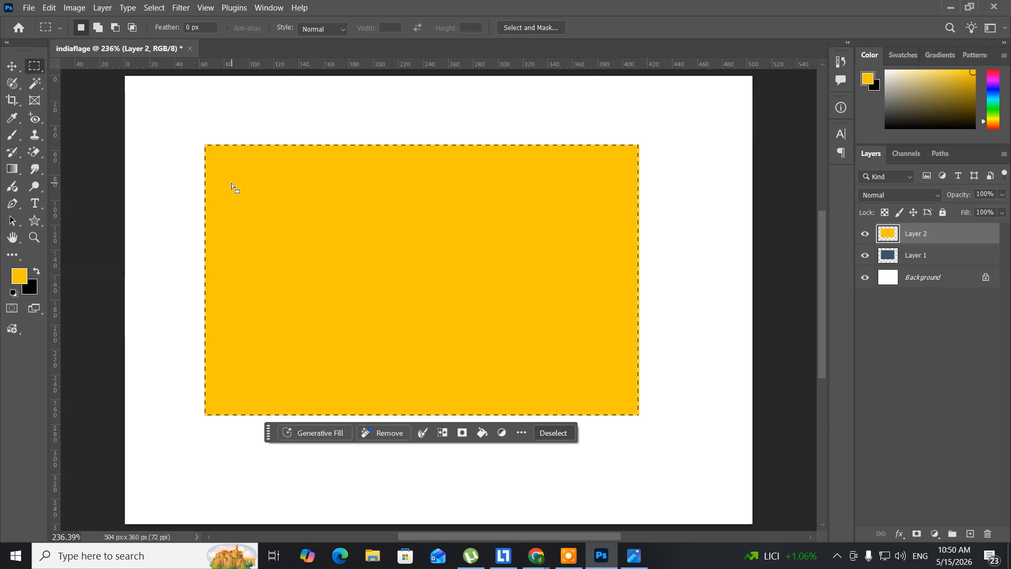
Deselect, then free-transform the yellow rectangle to about 13.8% height as a full-width horizontal band across the middle of the blue rectangle
left_click(156, 13)
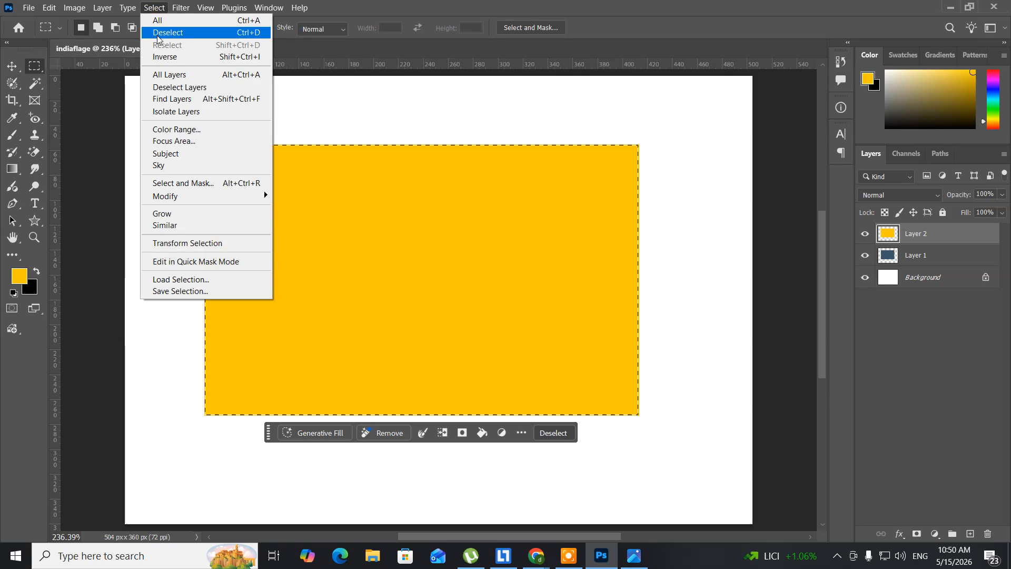
left_click(158, 32)
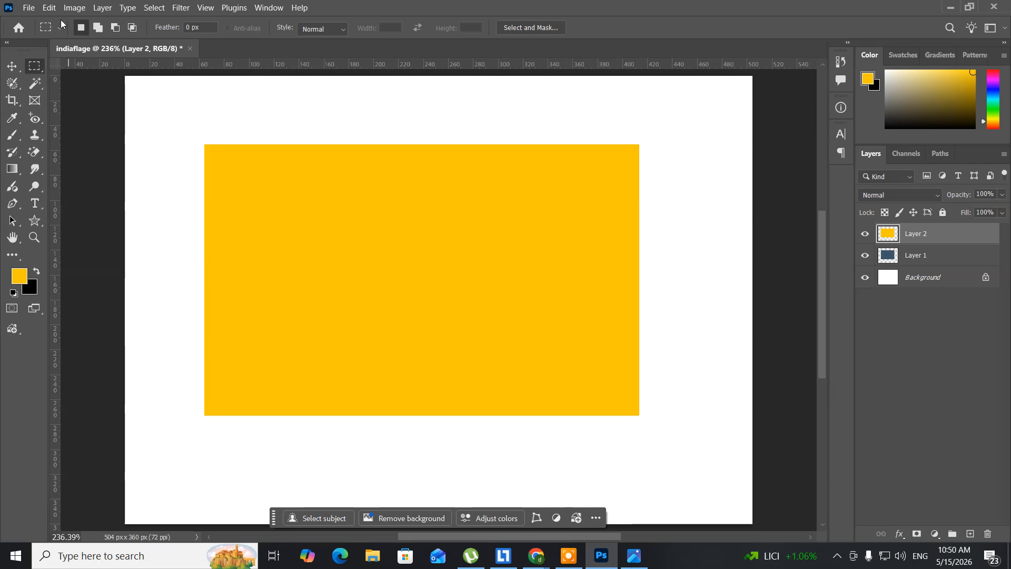
left_click(49, 8)
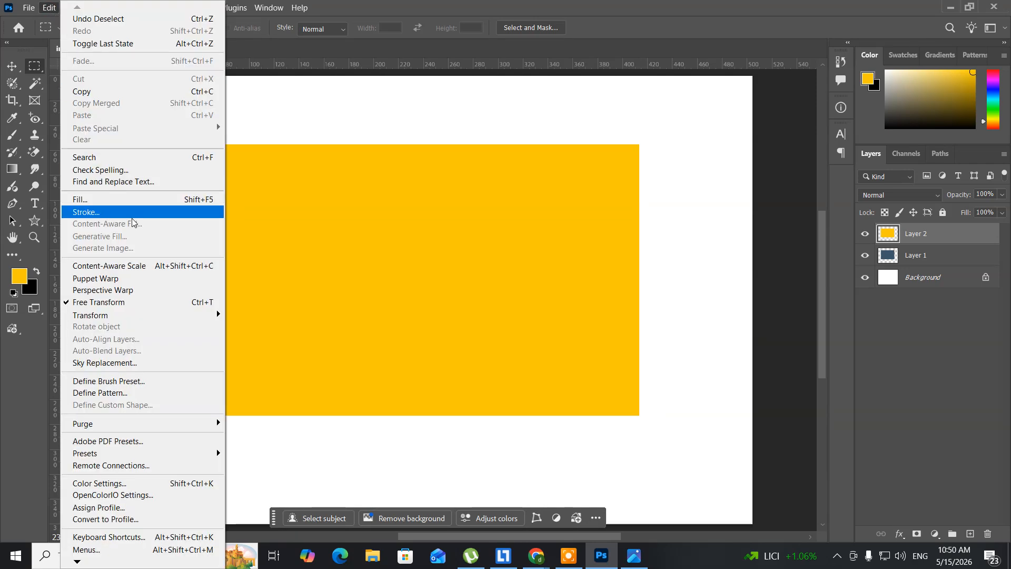
left_click(152, 303)
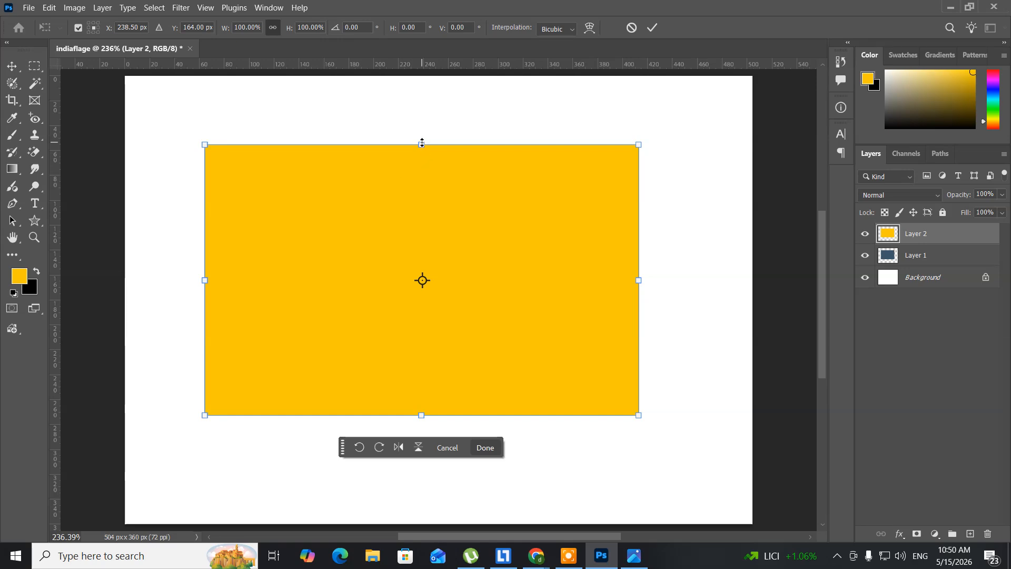
left_click_drag(422, 142, 437, 255)
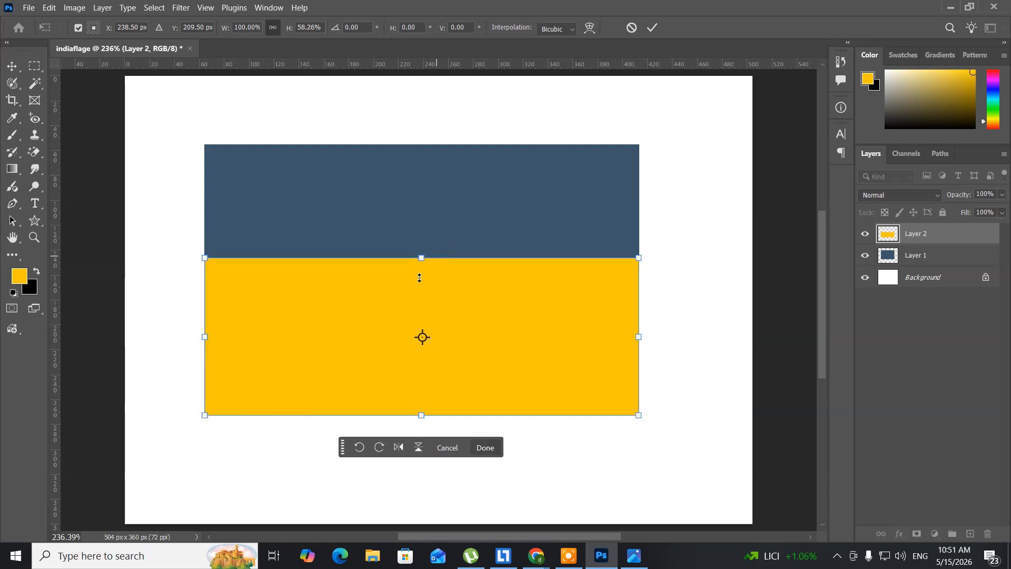
left_click_drag(422, 416, 426, 295)
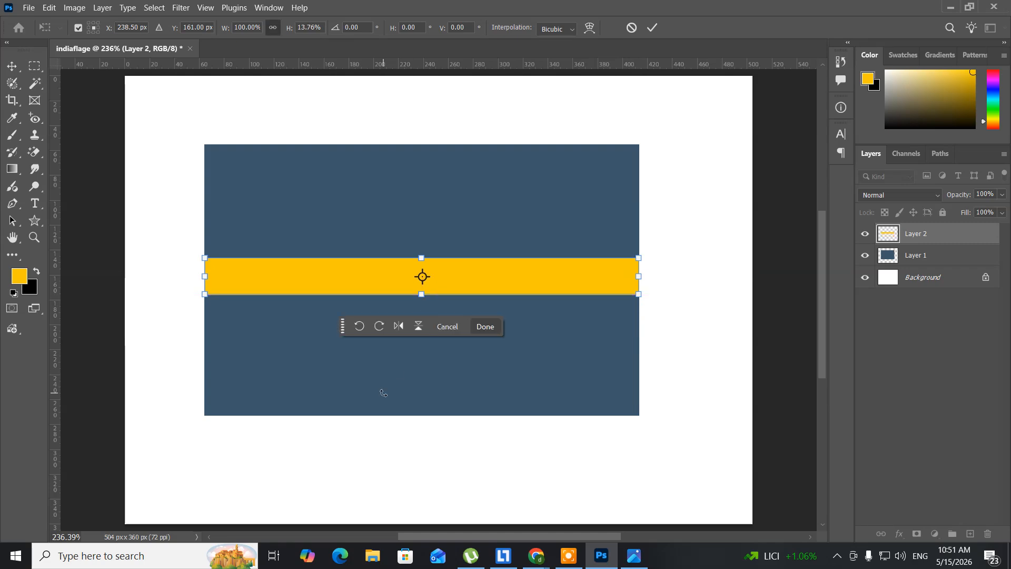
key("Return")
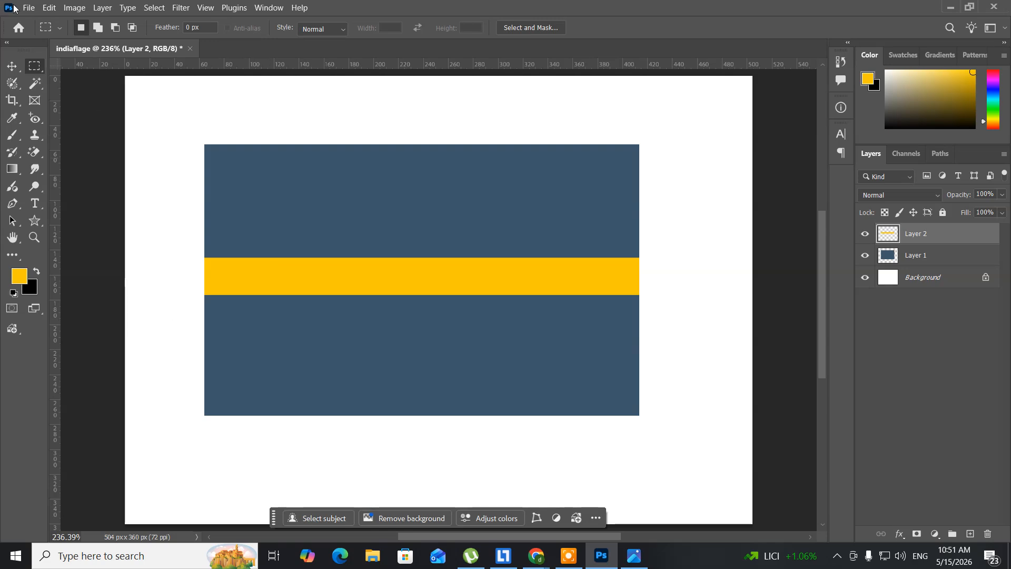
left_click(102, 11)
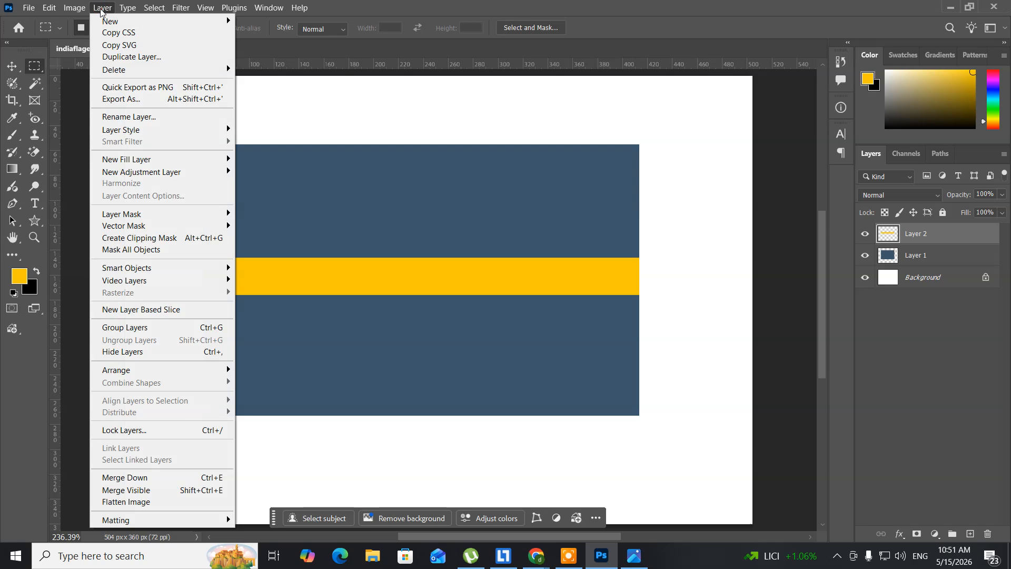
mouse_move(107, 21)
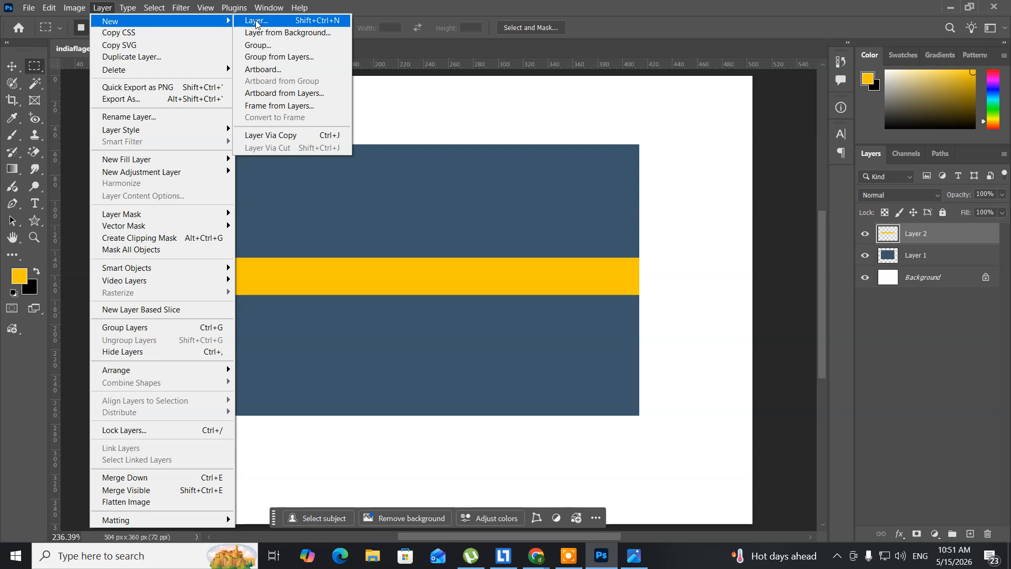
left_click(256, 21)
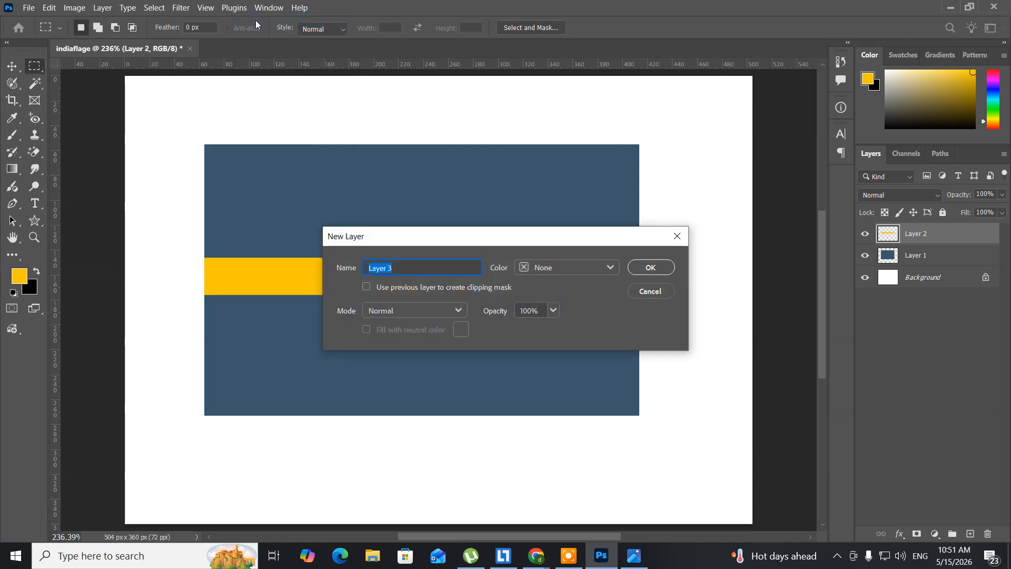
left_click(644, 292)
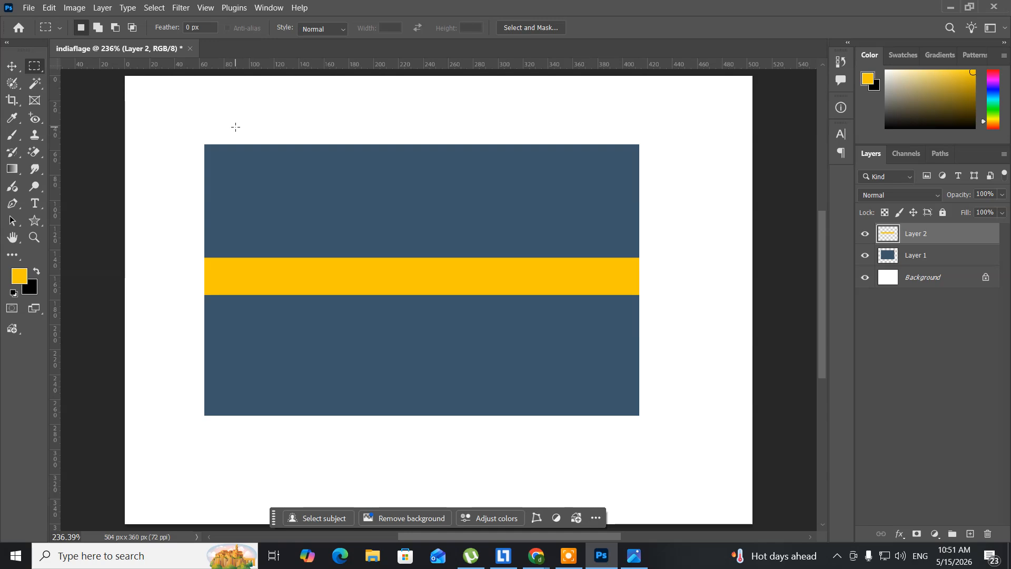
left_click(96, 10)
mouse_move(111, 21)
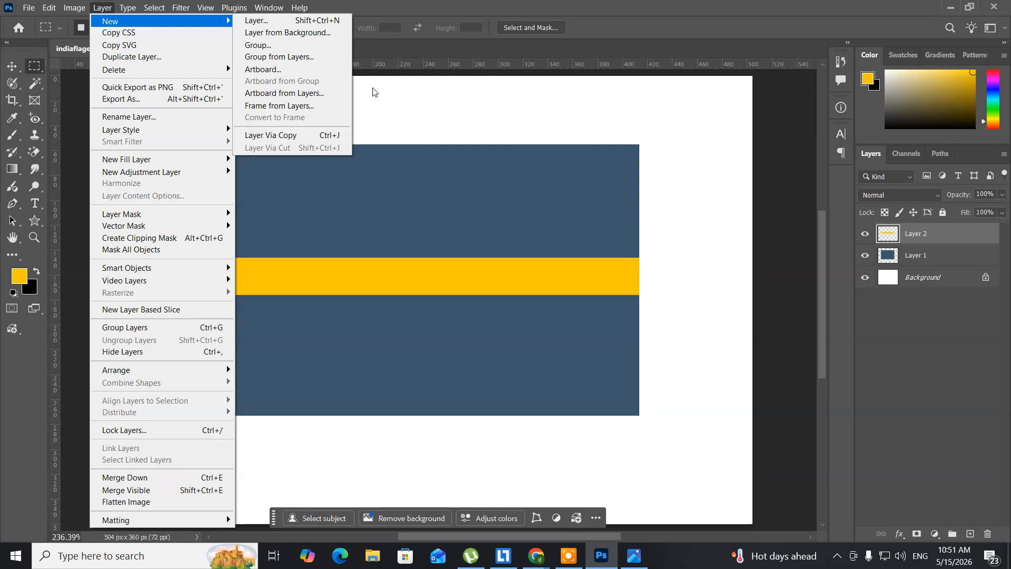
left_click(414, 10)
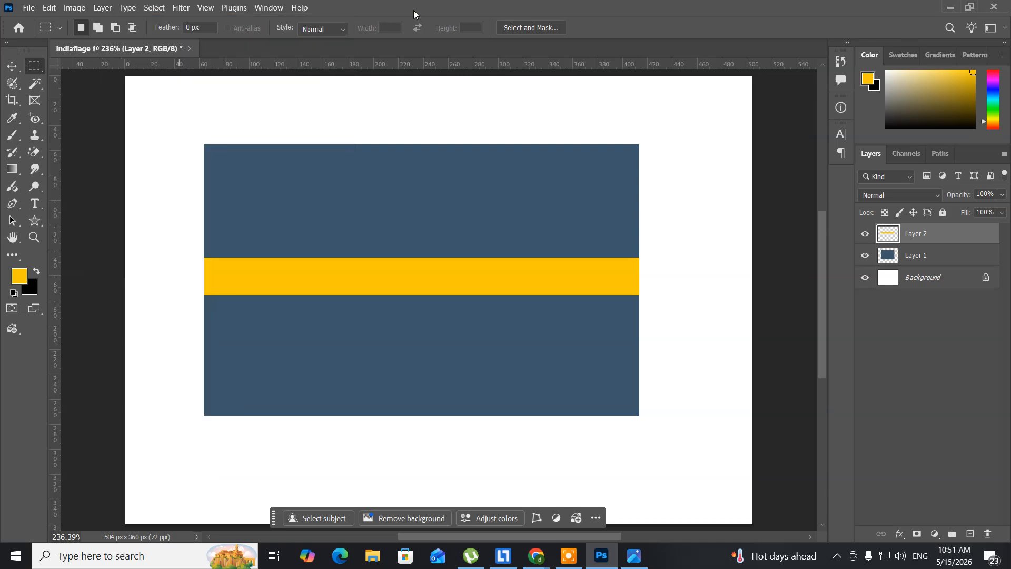
Duplicate the yellow band's layer and free-transform the copy into a full-height vertical bar, about 10.9% wide and 727% high
key("ctrl+j")
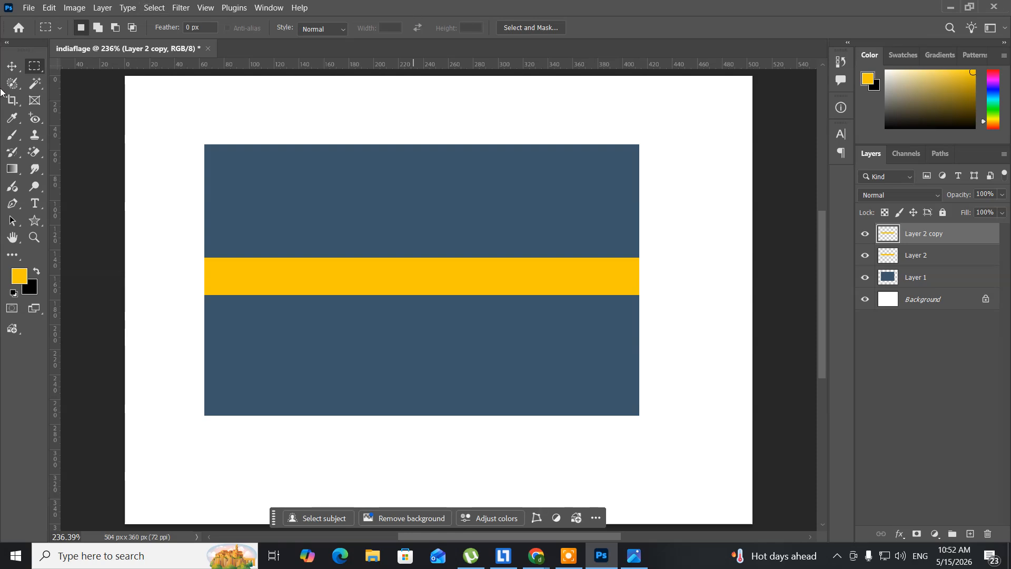
key("ctrl+t")
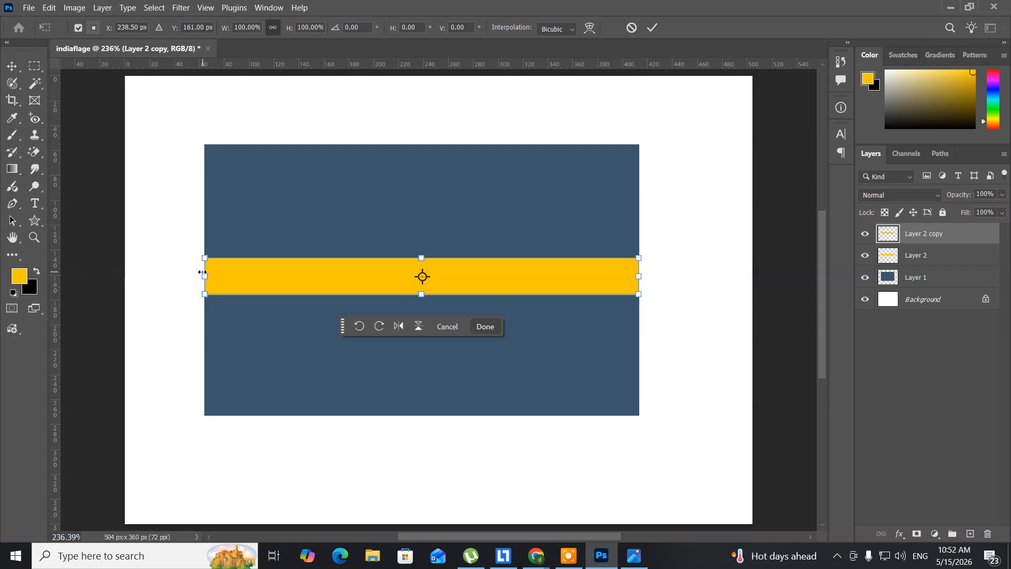
left_click_drag(204, 275, 392, 280)
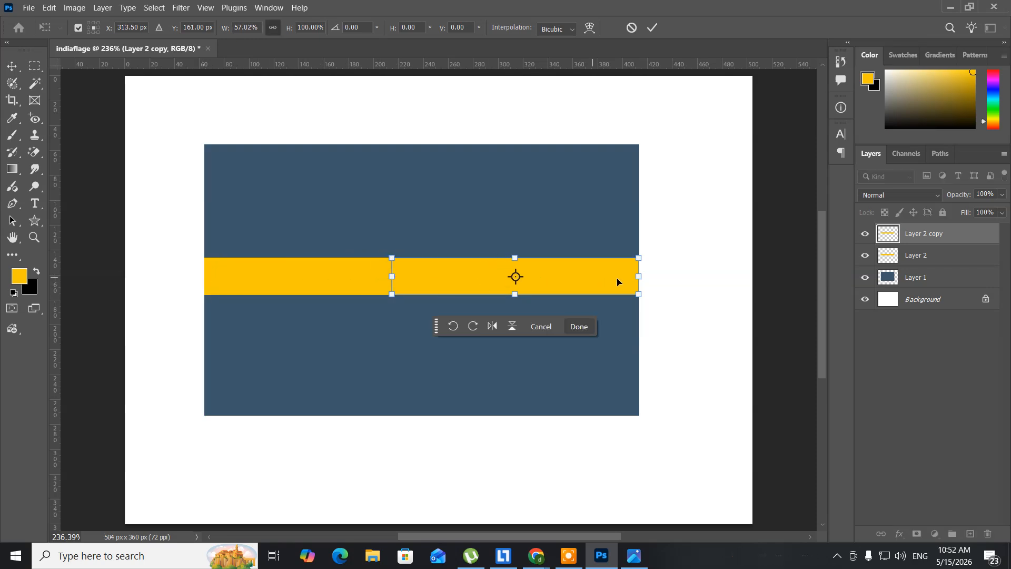
left_click_drag(641, 278, 437, 272)
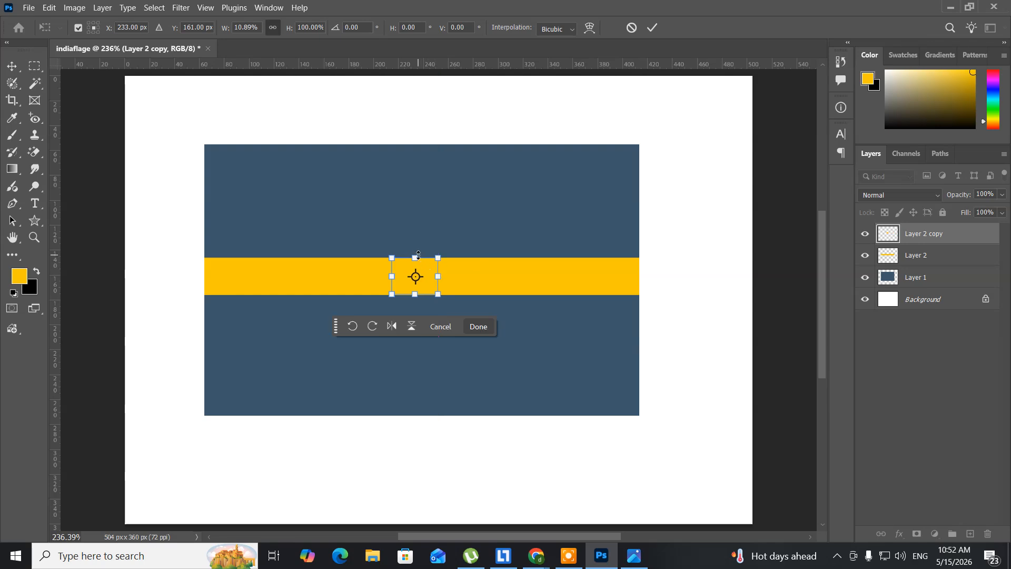
left_click_drag(418, 255, 415, 144)
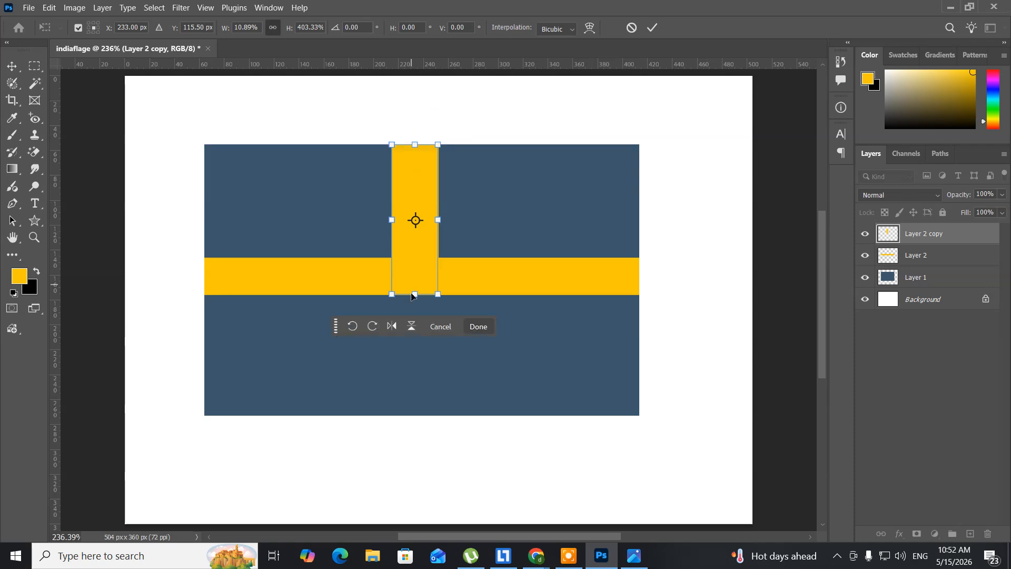
left_click_drag(411, 295, 403, 416)
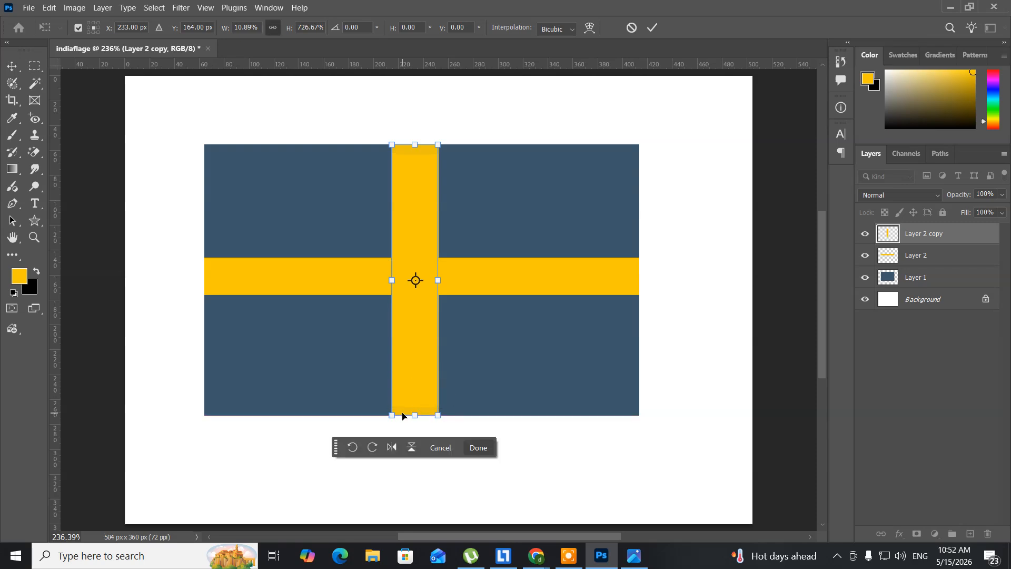
key("Return")
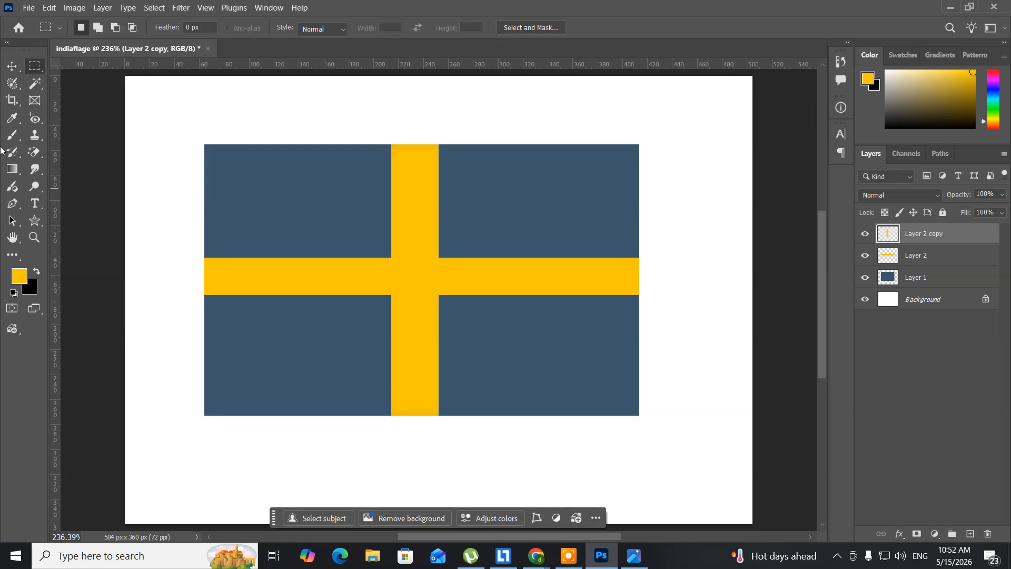
Move the vertical yellow bar left with the Move tool until it crosses the flag about one third from its left edge
left_click(13, 67)
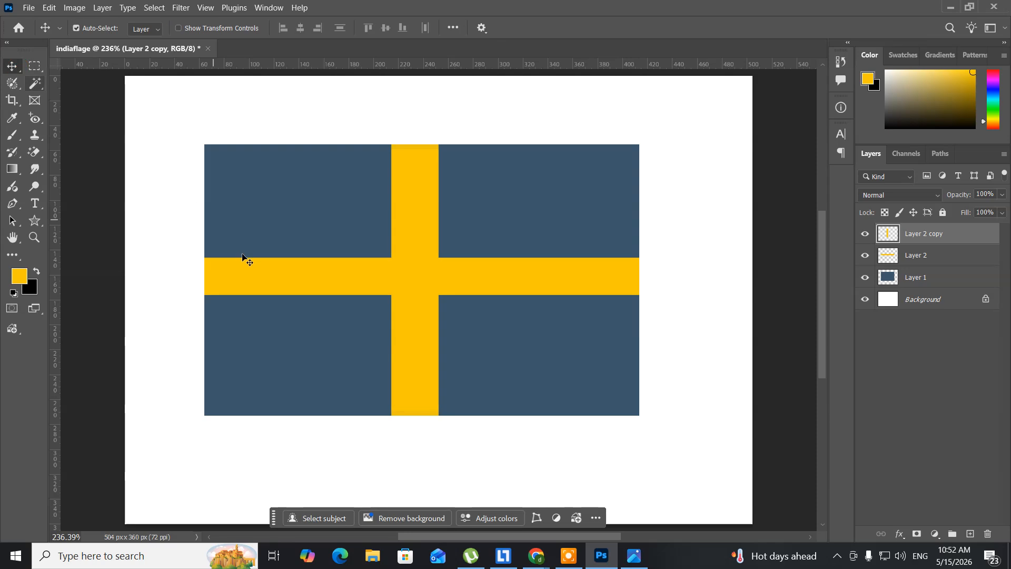
left_click(244, 257)
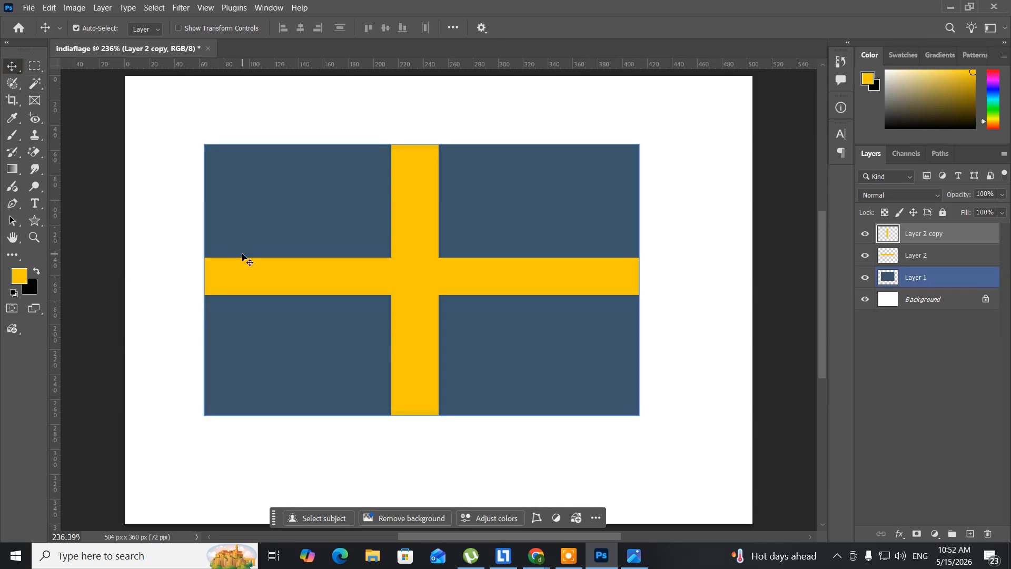
key("Left")
key("Left")
key("Left")
key("Left")
key("Left")
key("Left")
key("Left")
key("Left")
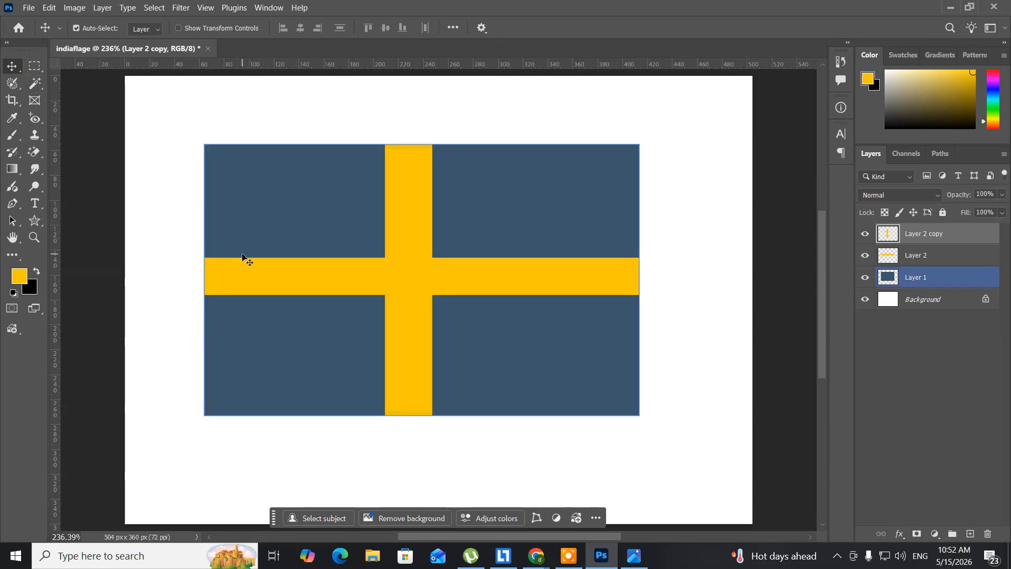
key("Left")
key("Left")
key("Left")
key("Left")
key("Left")
key("Left")
key("Left")
key("Left")
key("Left")
key("Left")
key("Left")
key("Left")
key("Left")
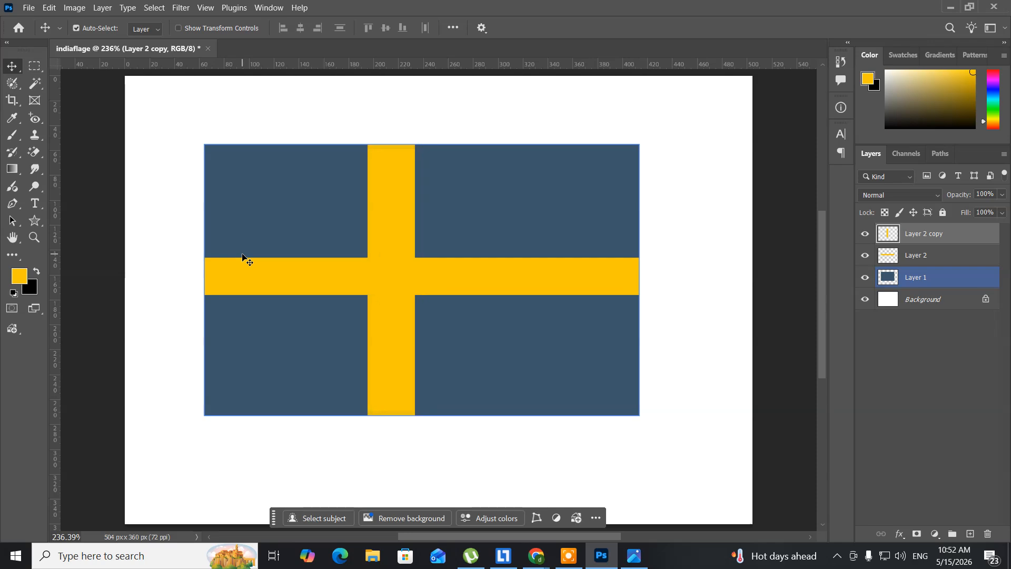
key("Left")
key("Left")
key("Left")
key("Left")
key("Left")
key("Left")
key("Left")
key("Left")
key("Left")
key("Left")
key("Left")
key("Left")
key("Left")
key("Left")
key("Left")
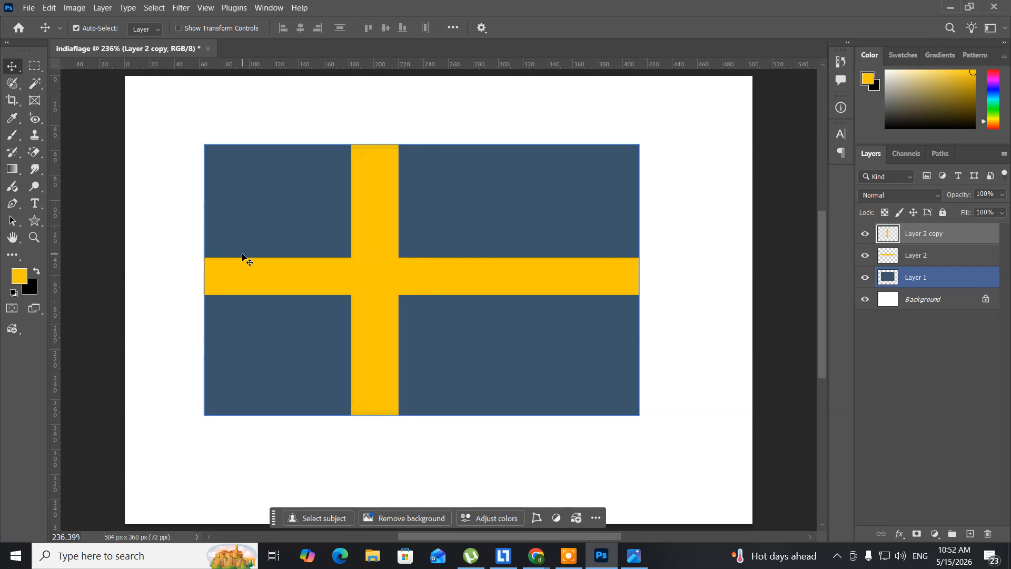
key("Left")
key("Left")
key("Left")
key("Left")
key("Left")
key("Left")
key("Left")
key("Left")
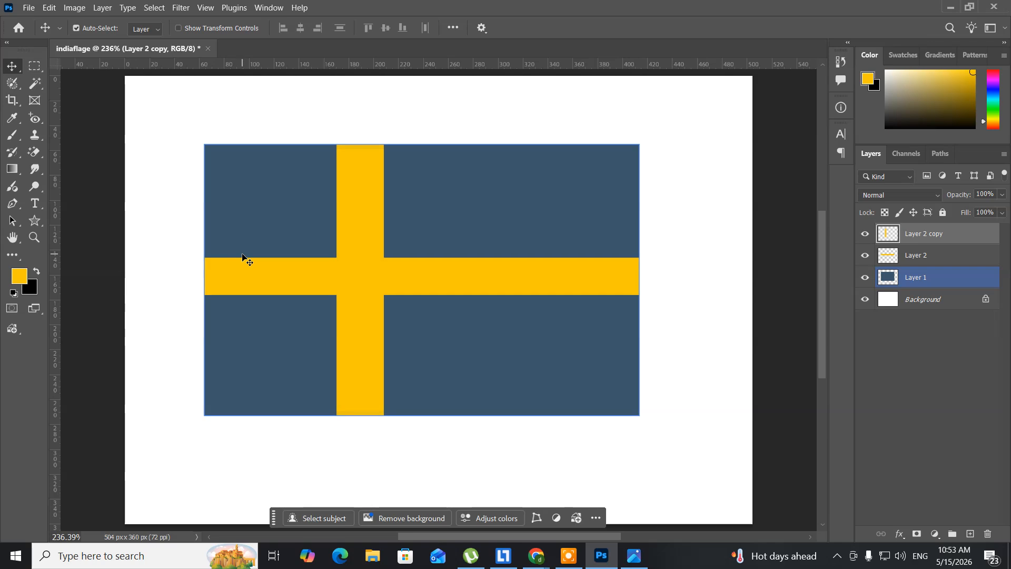
Compare the drawn flag with the reference image Flag_of_Sweden.svg.png, then close the image viewer
left_click(634, 556)
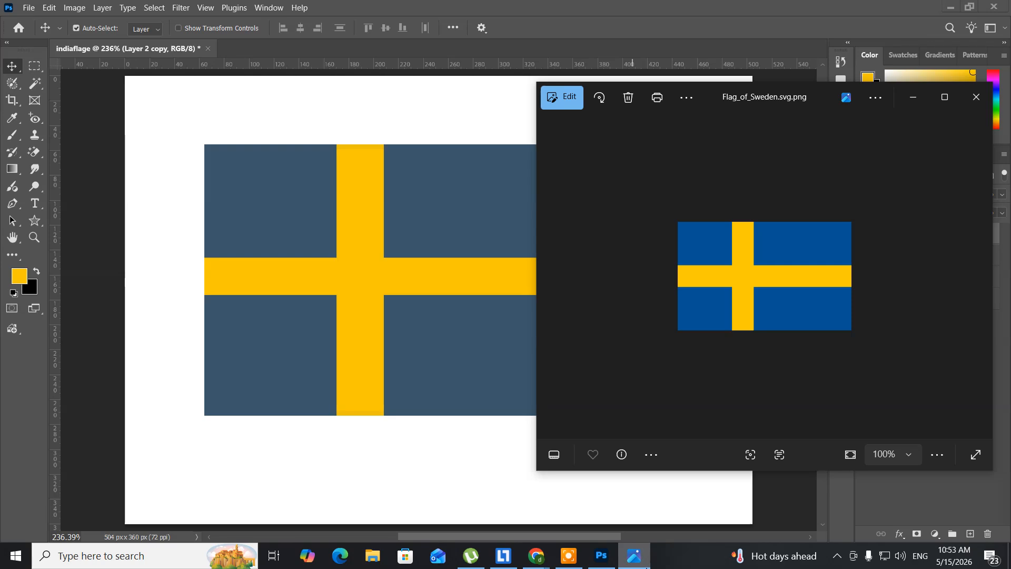
left_click(637, 557)
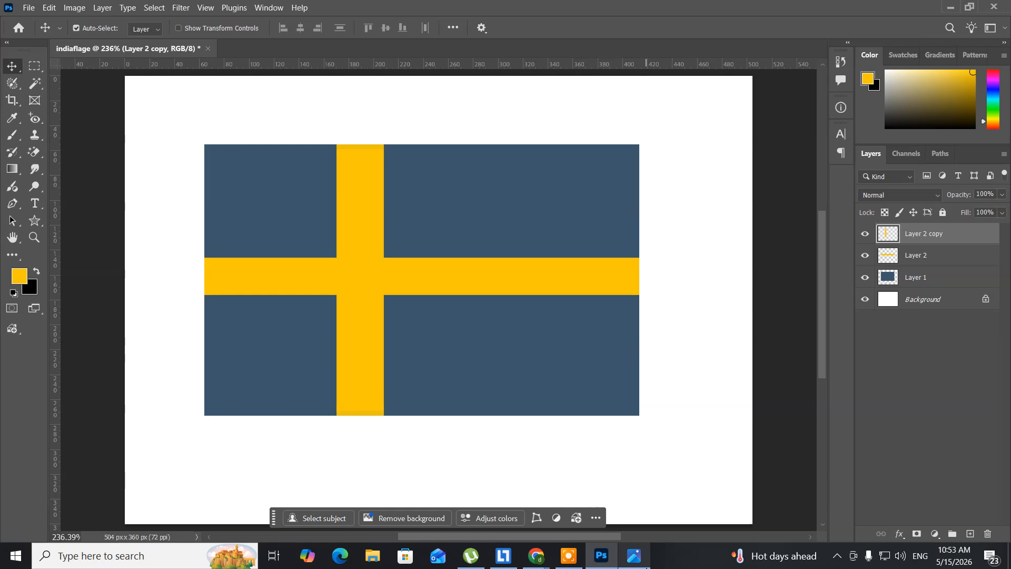
left_click(634, 555)
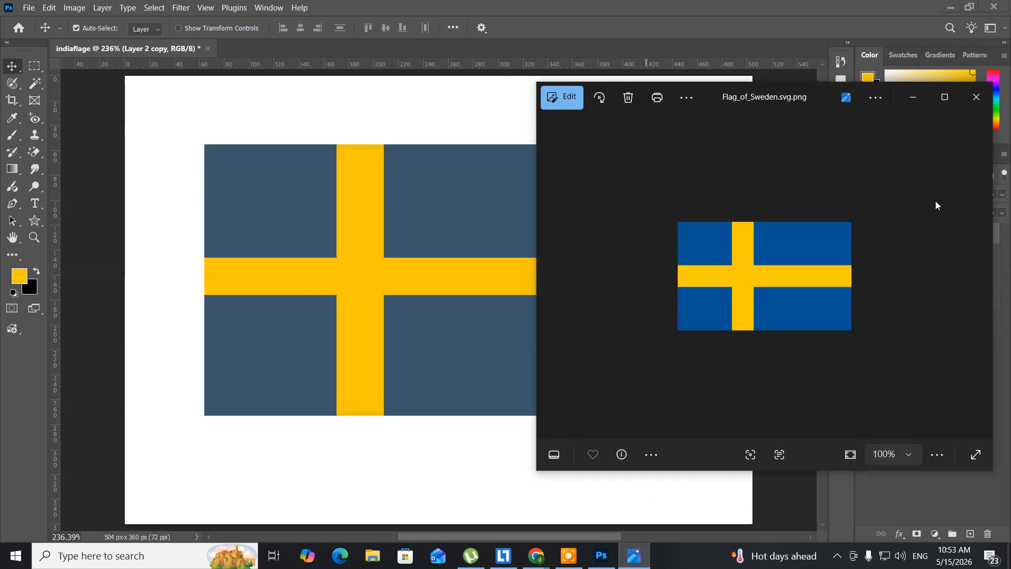
left_click(987, 99)
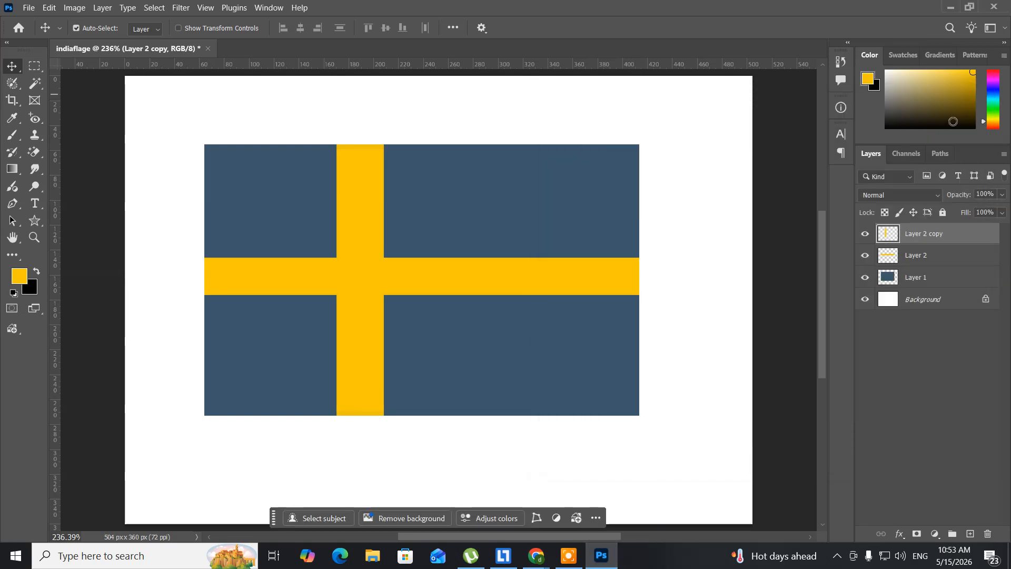
left_click(474, 390)
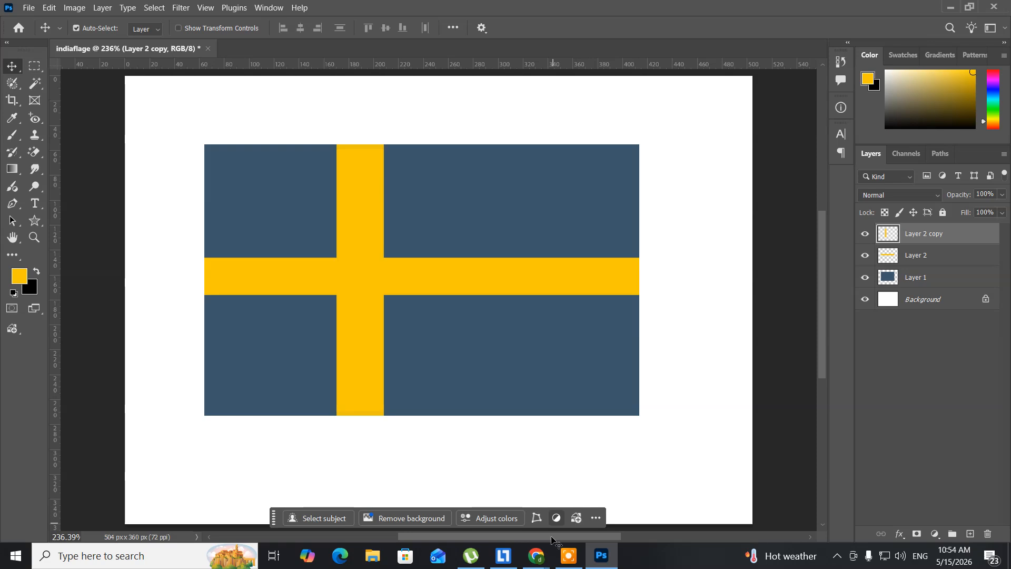
Switch to Chrome and show the ongoing Google Meet call
left_click(537, 557)
left_click(469, 499)
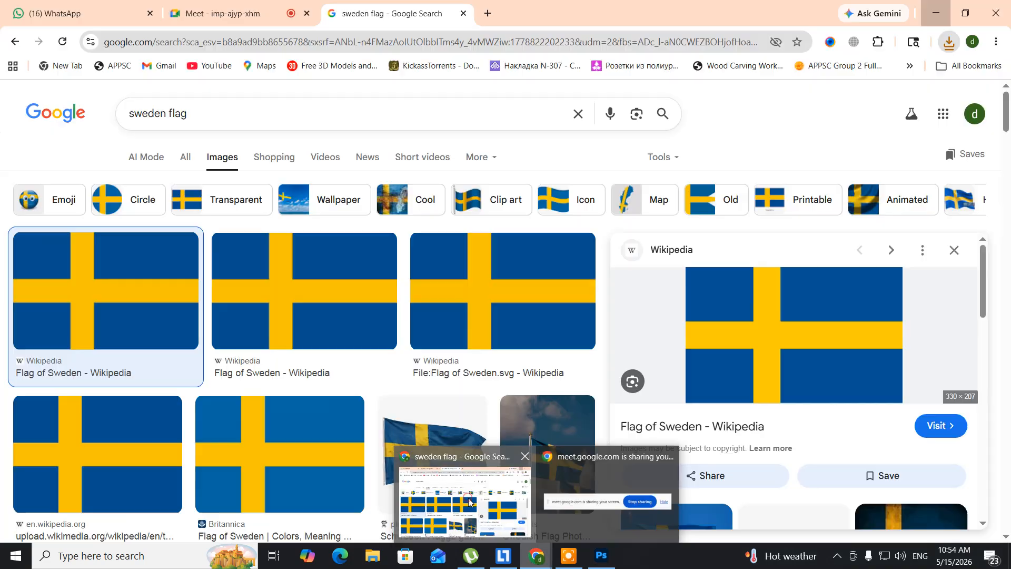
left_click(174, 9)
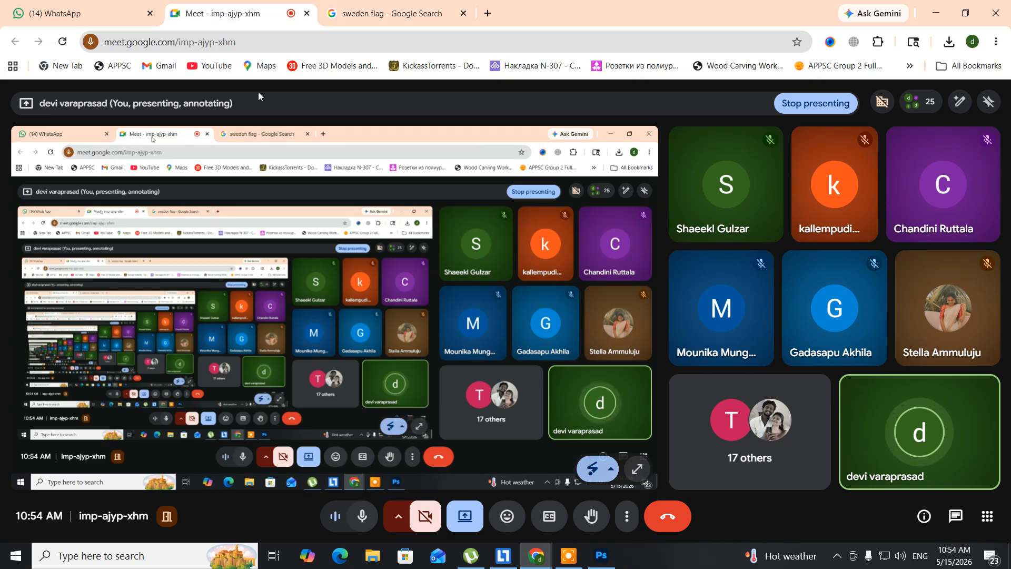
mouse_move(721, 308)
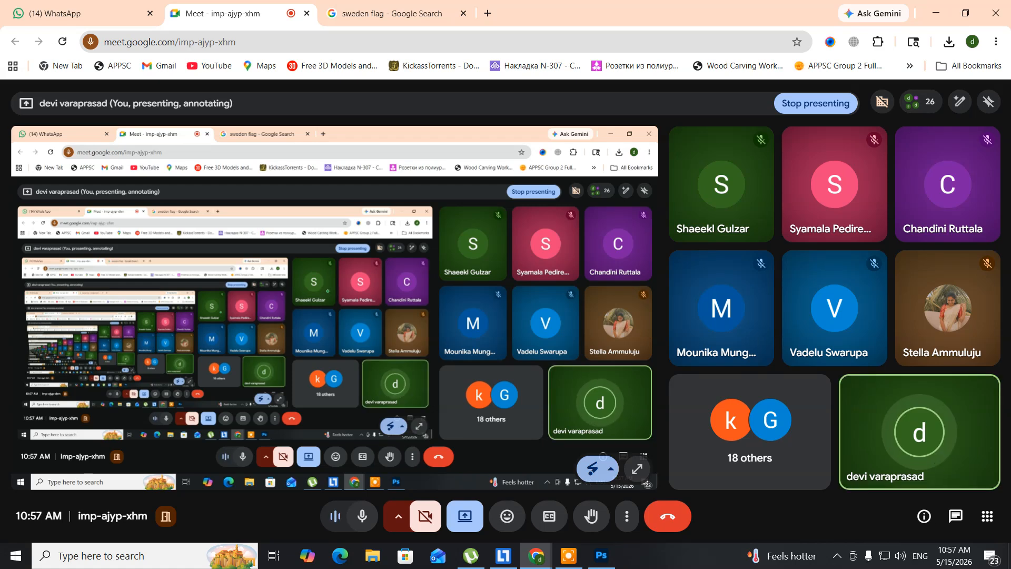
mouse_move(723, 302)
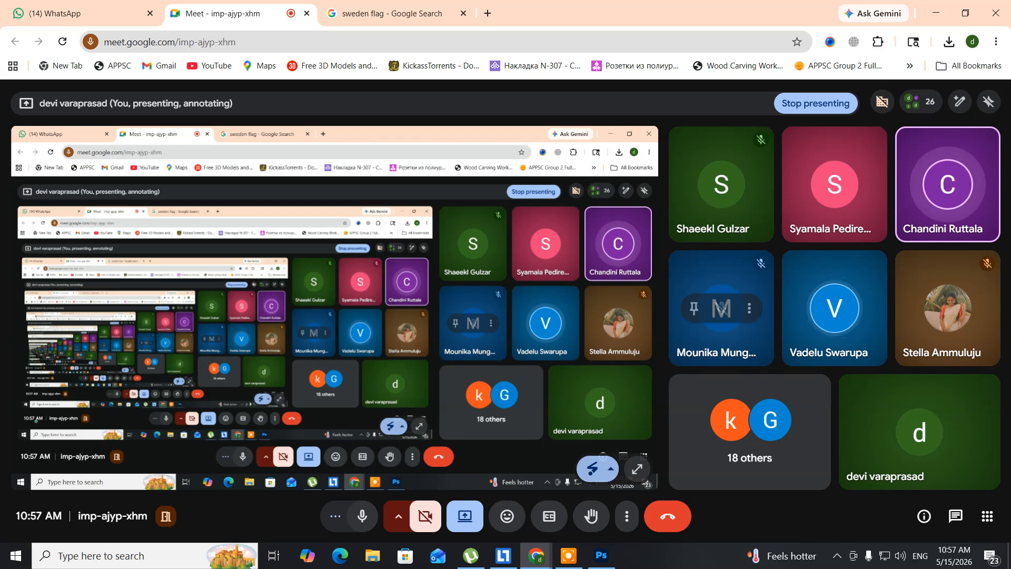
left_click(571, 563)
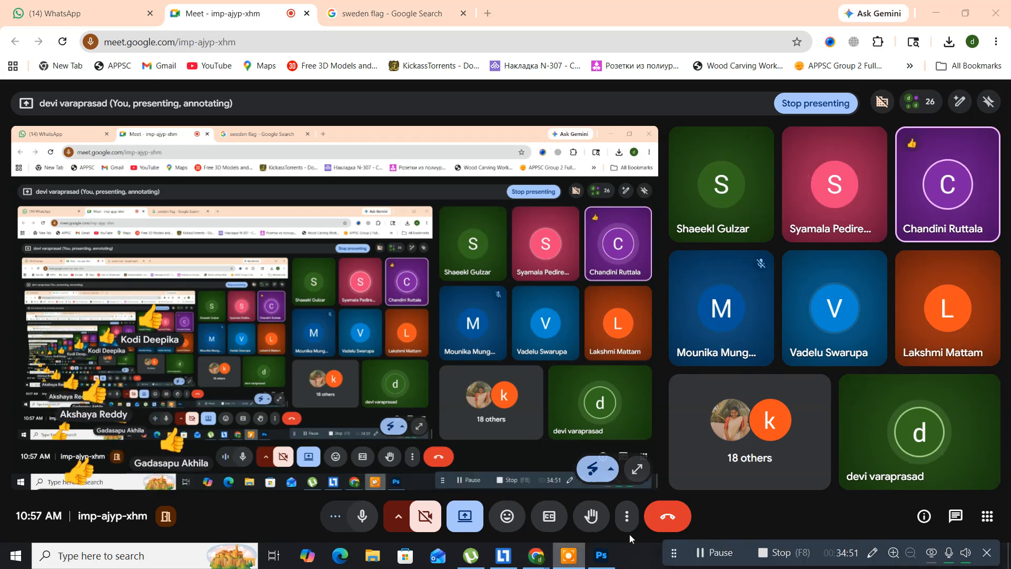